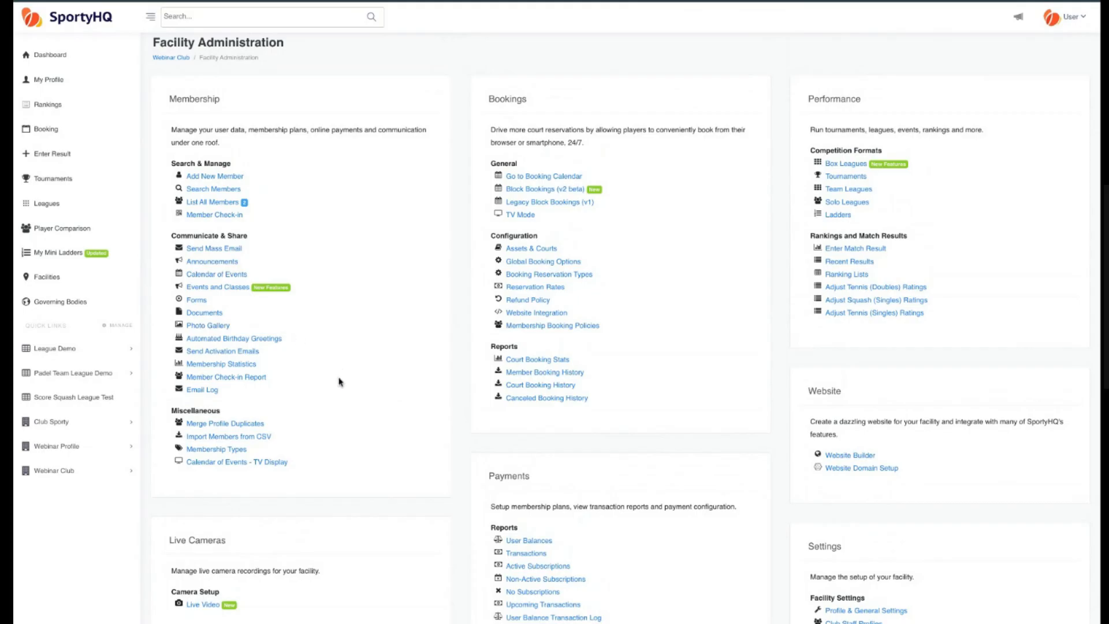
Browse the Facility Administration sections, looking over the Bookings and Website links.
scroll(343, 383, "down", 1)
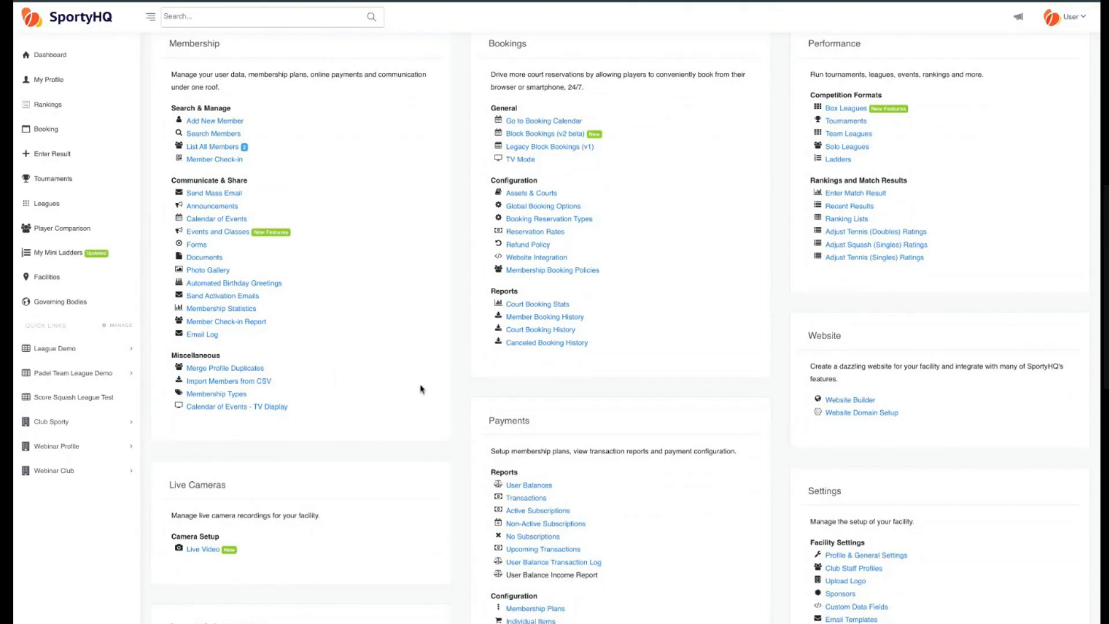
scroll(418, 388, "down", 1)
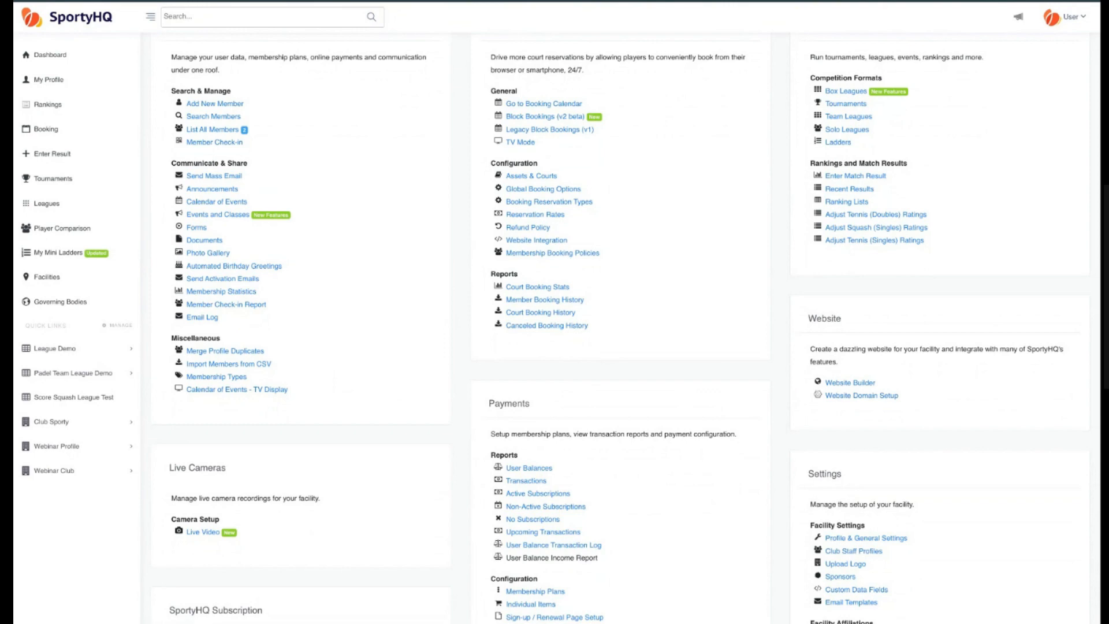
scroll(572, 248, "up", 1)
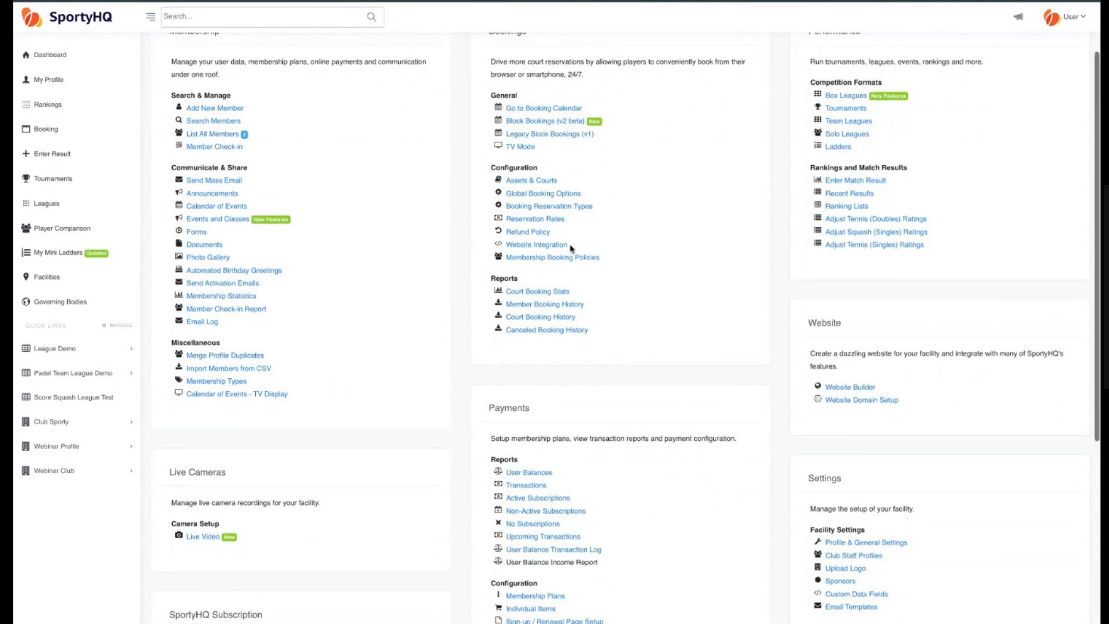
left_click_drag(572, 247, 517, 246)
triple_click(571, 248)
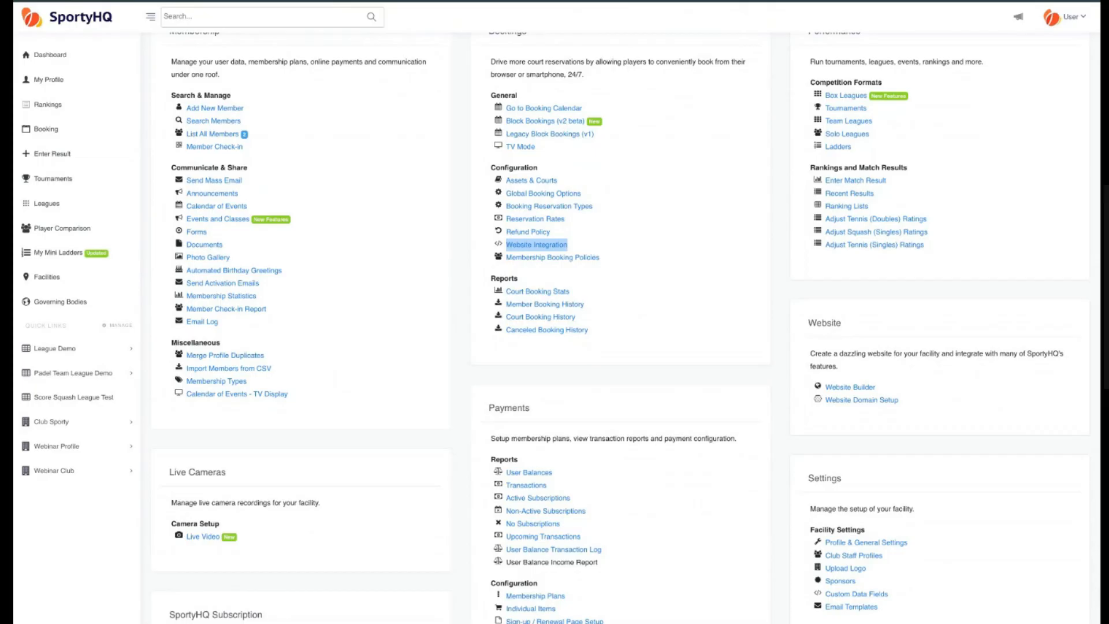
left_click(711, 299)
scroll(711, 299, "up", 1)
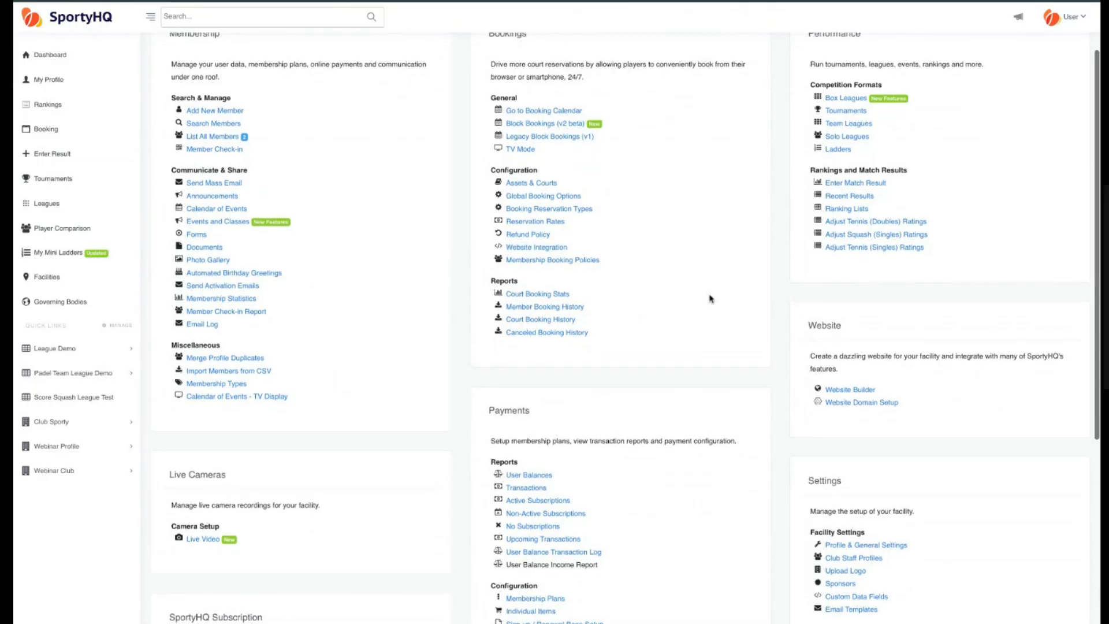
double_click(819, 326)
scroll(855, 334, "down", 3)
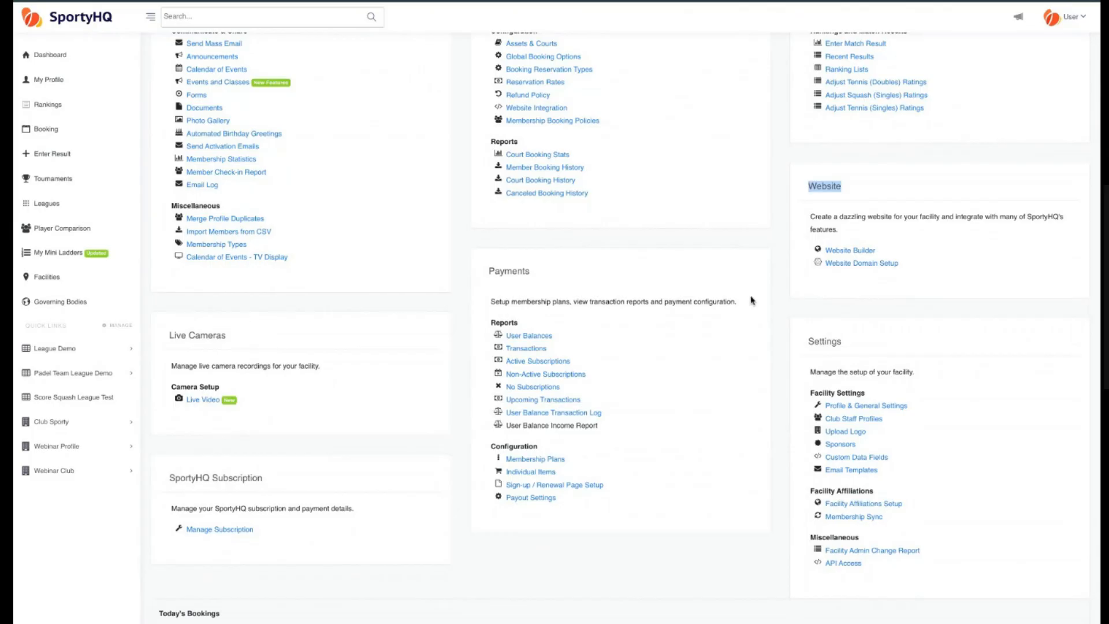
Open Website Domain Setup and clear both the Domain and Sub-domain fields.
left_click(816, 308)
left_click(867, 264)
triple_click(467, 165)
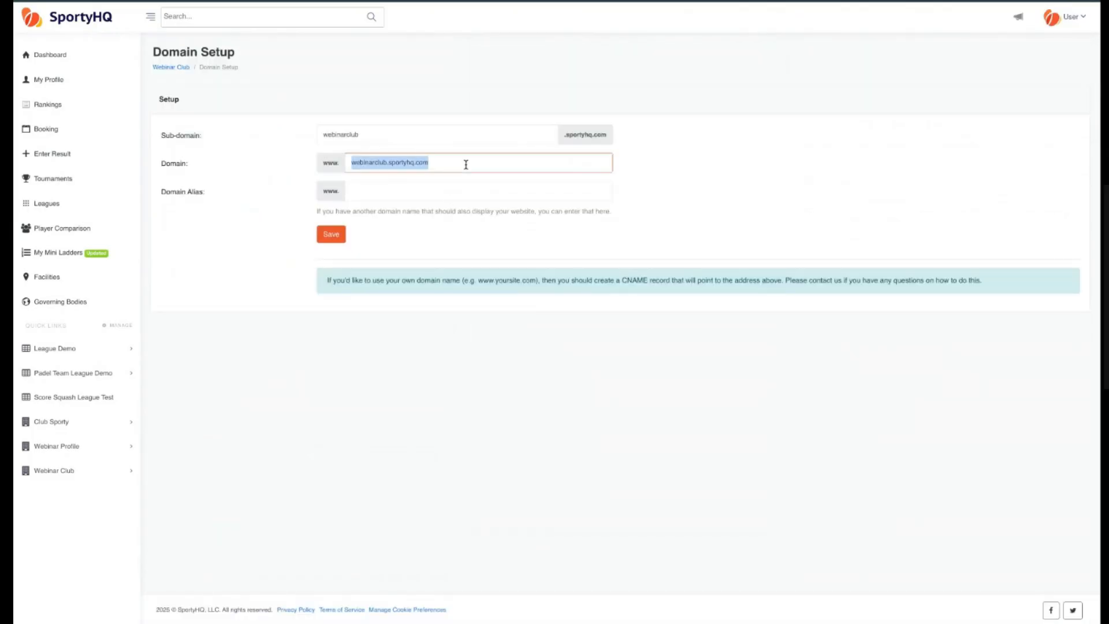
key("BackSpace")
triple_click(393, 139)
key("BackSpace")
left_click(276, 140)
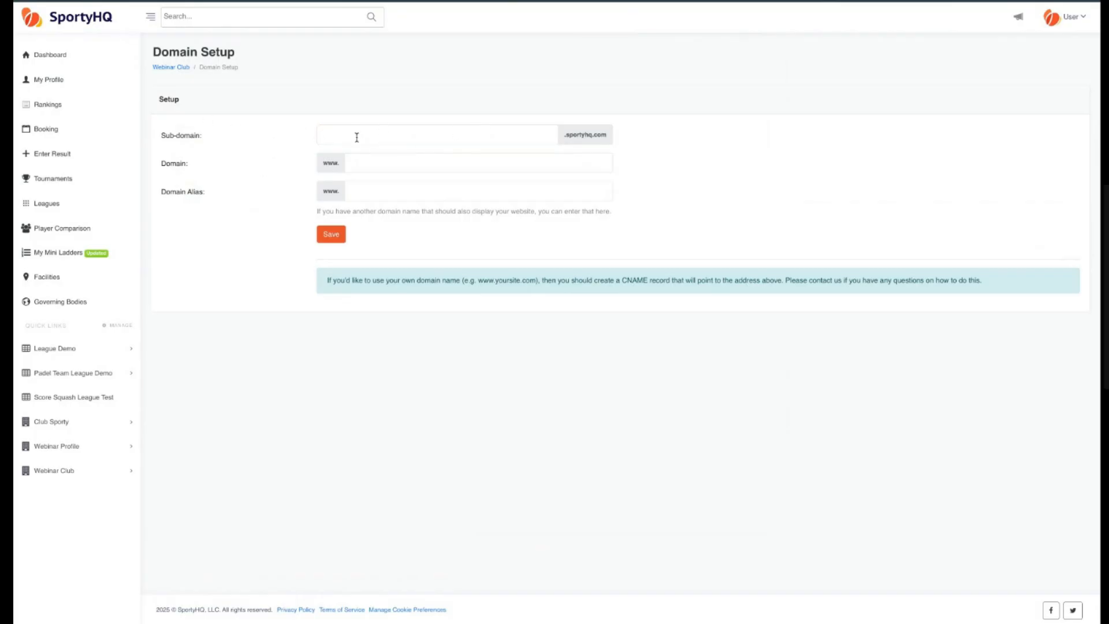
left_click_drag(190, 136, 208, 141)
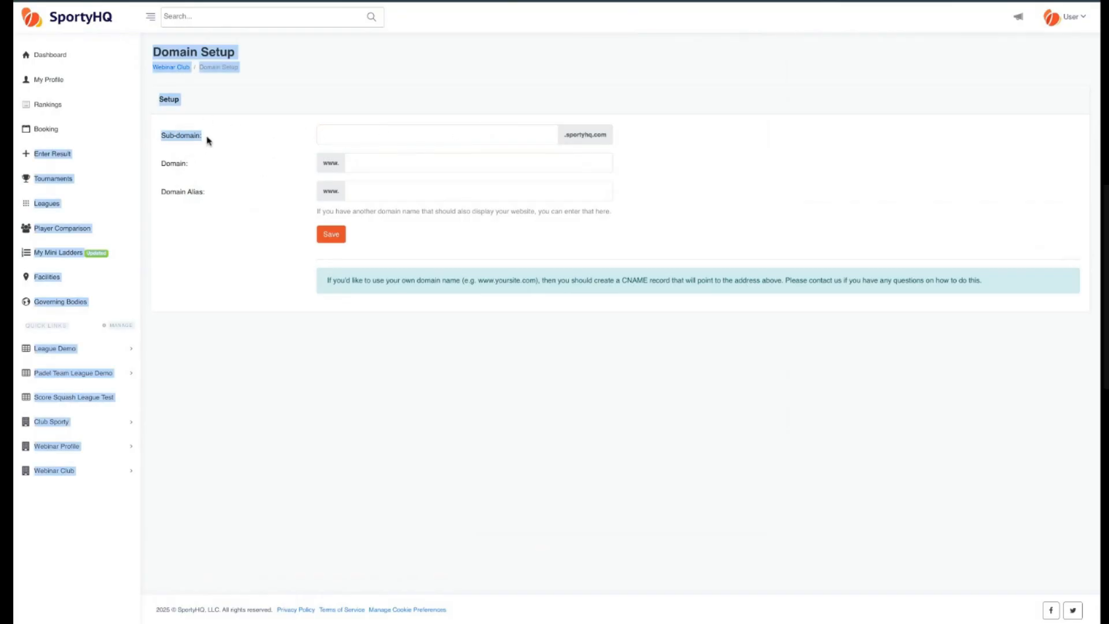
left_click(181, 140)
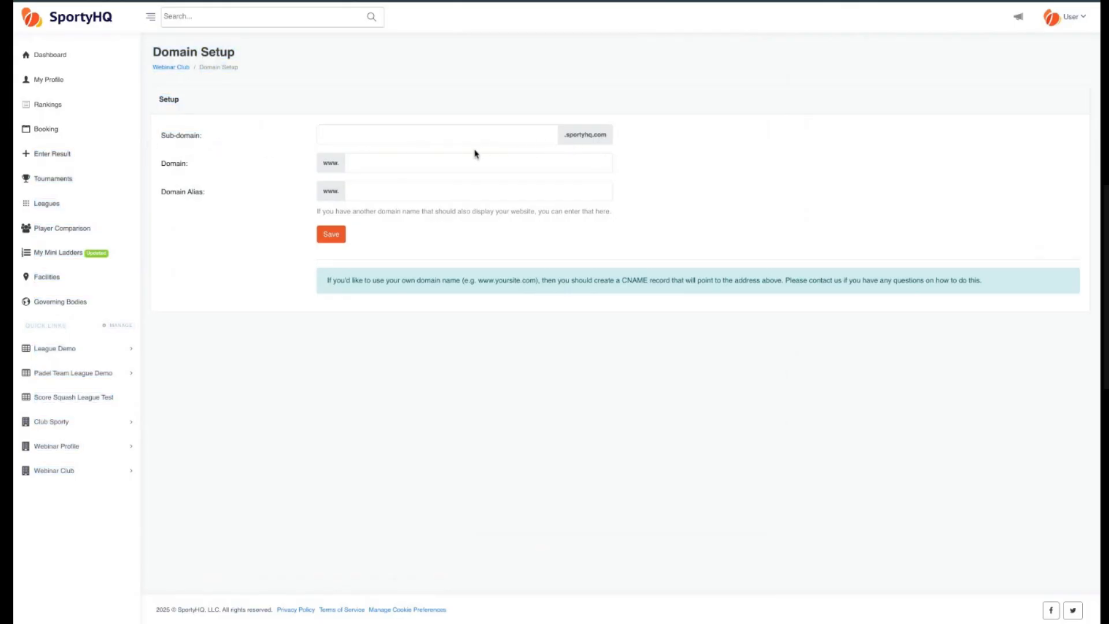
Enter webinarclubwebsite as the sub-domain.
left_click(416, 138)
type("we")
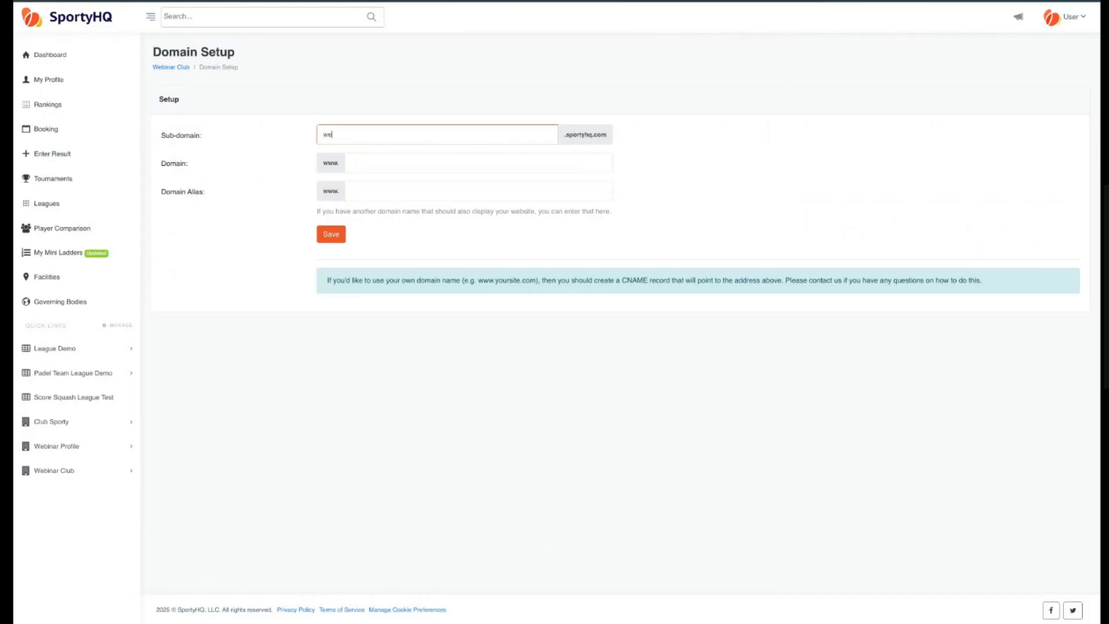
type("binarclubwebsite")
Save the domain setup with the new sub-domain and an empty domain.
left_click(372, 165)
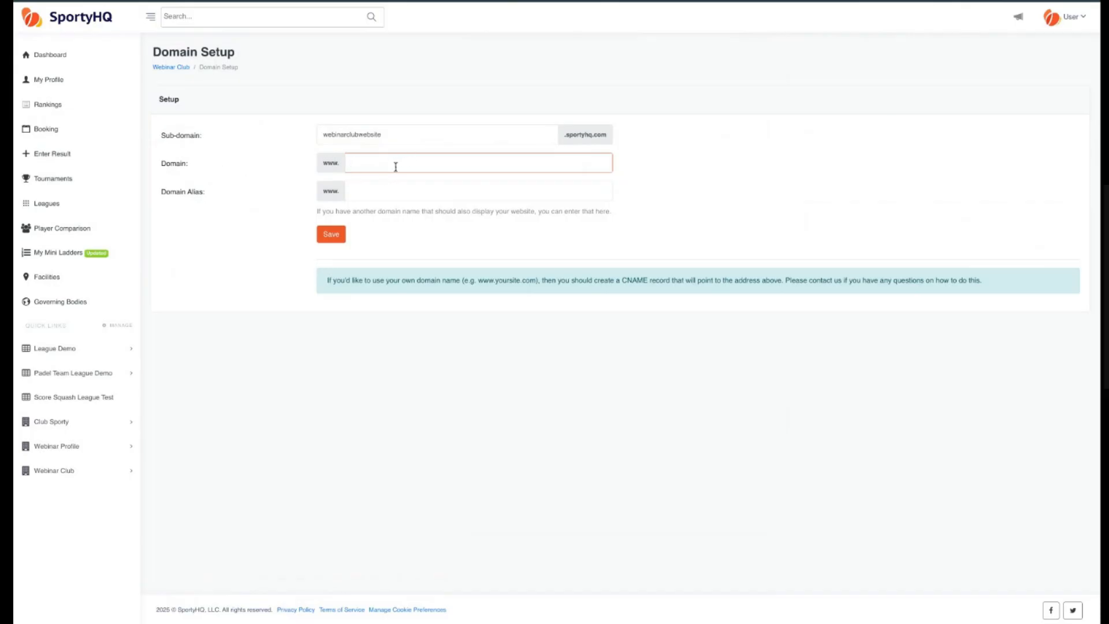
double_click(166, 166)
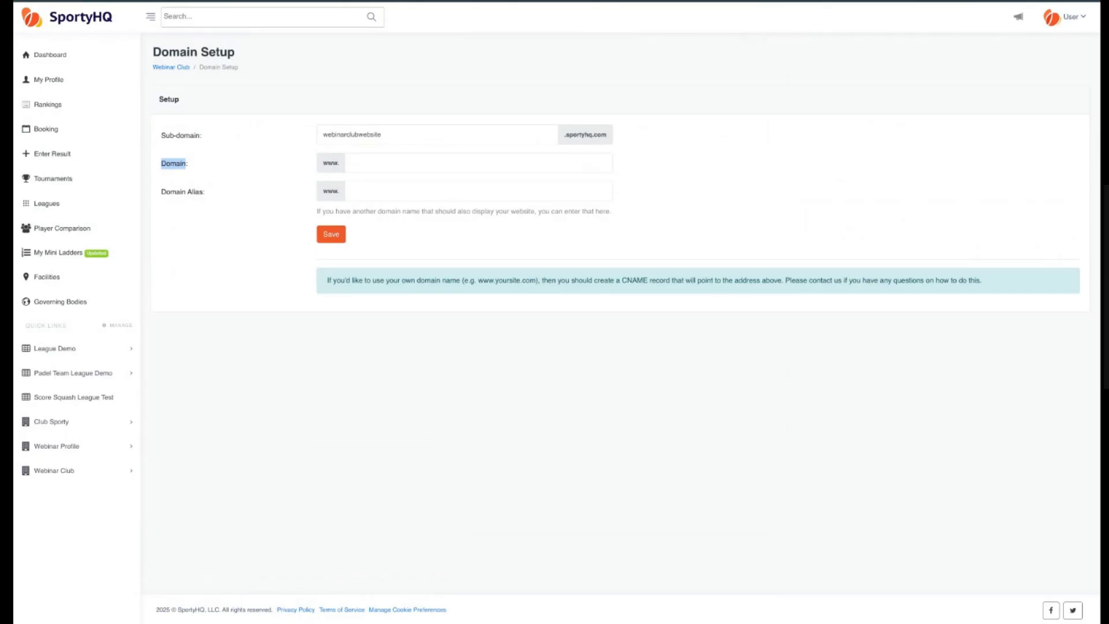
double_click(415, 137)
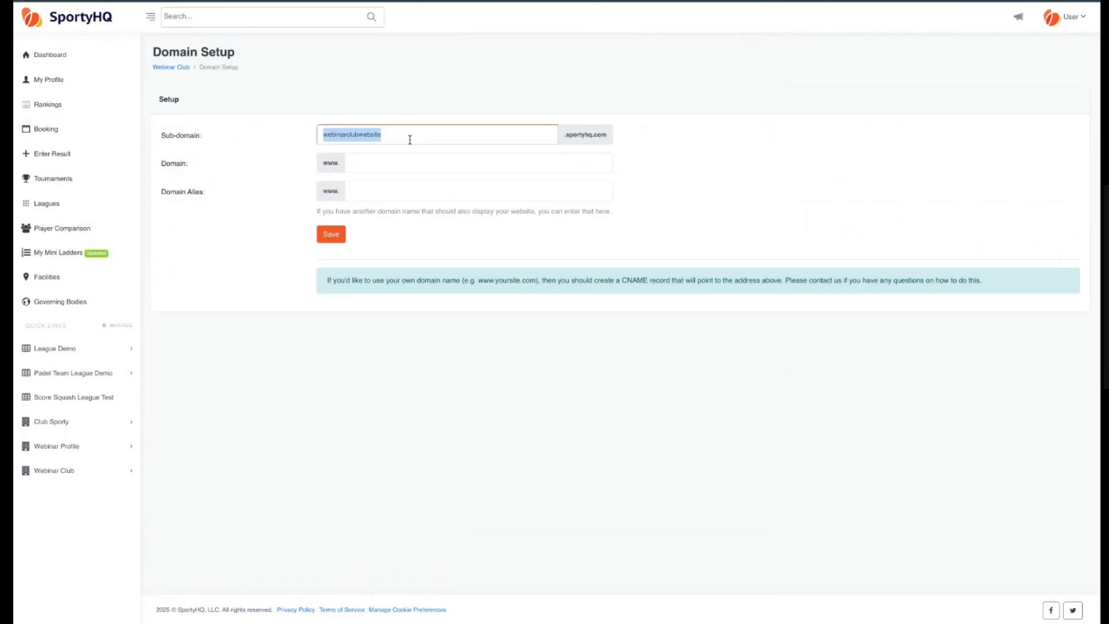
left_click(418, 136)
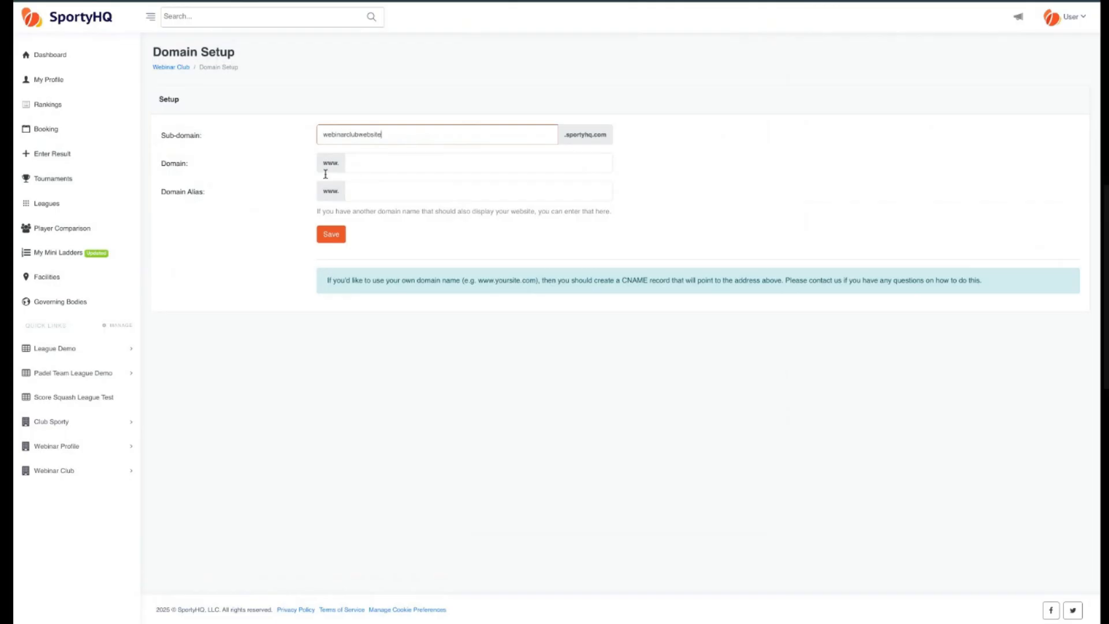
left_click(171, 167)
double_click(171, 167)
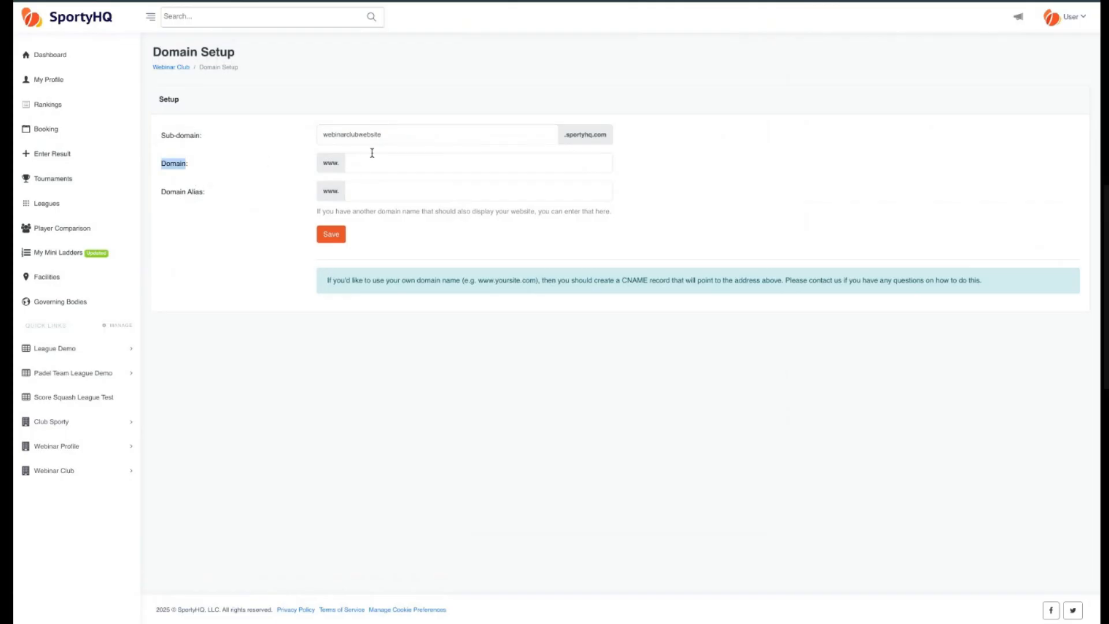
left_click(409, 135)
double_click(408, 136)
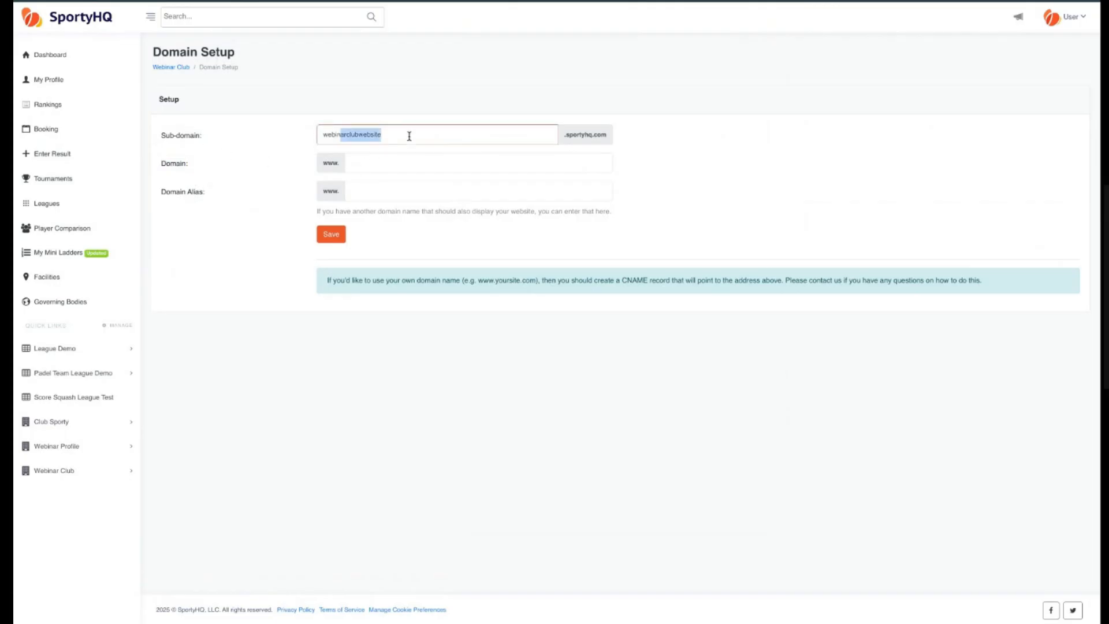
left_click(428, 163)
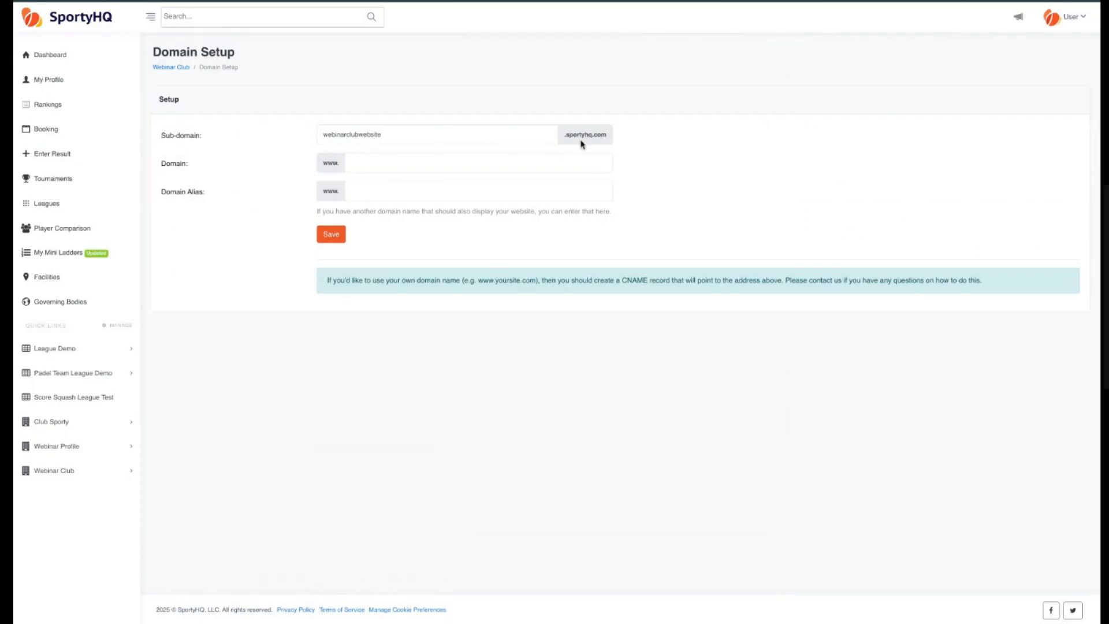
left_click(335, 238)
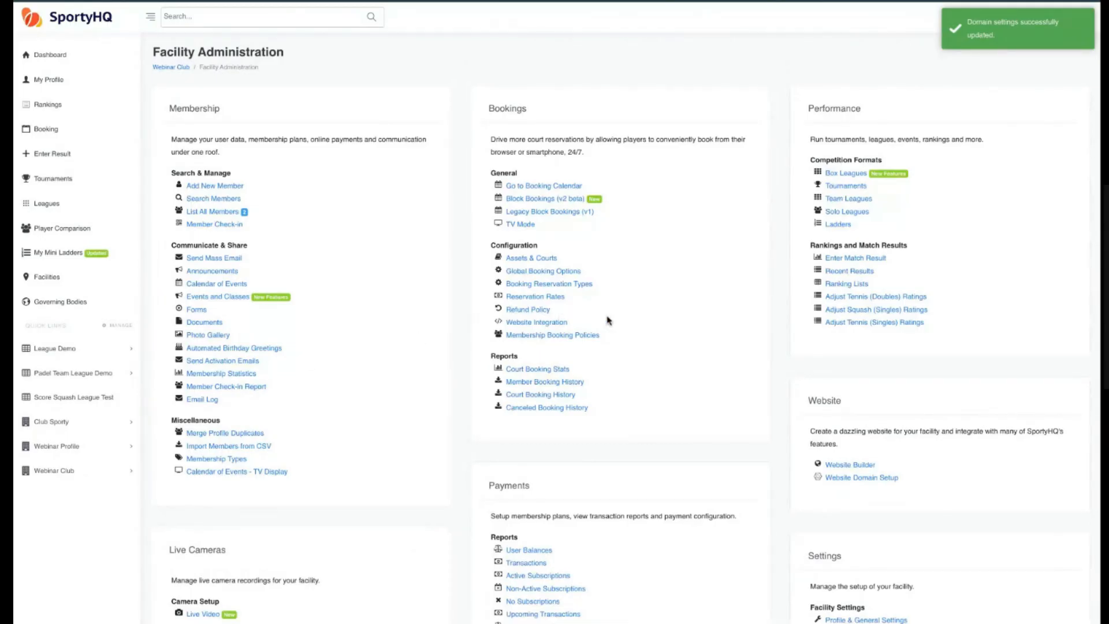
Open the Website Builder, delete the existing website, and recreate it from the starter template.
scroll(608, 322, "down", 3)
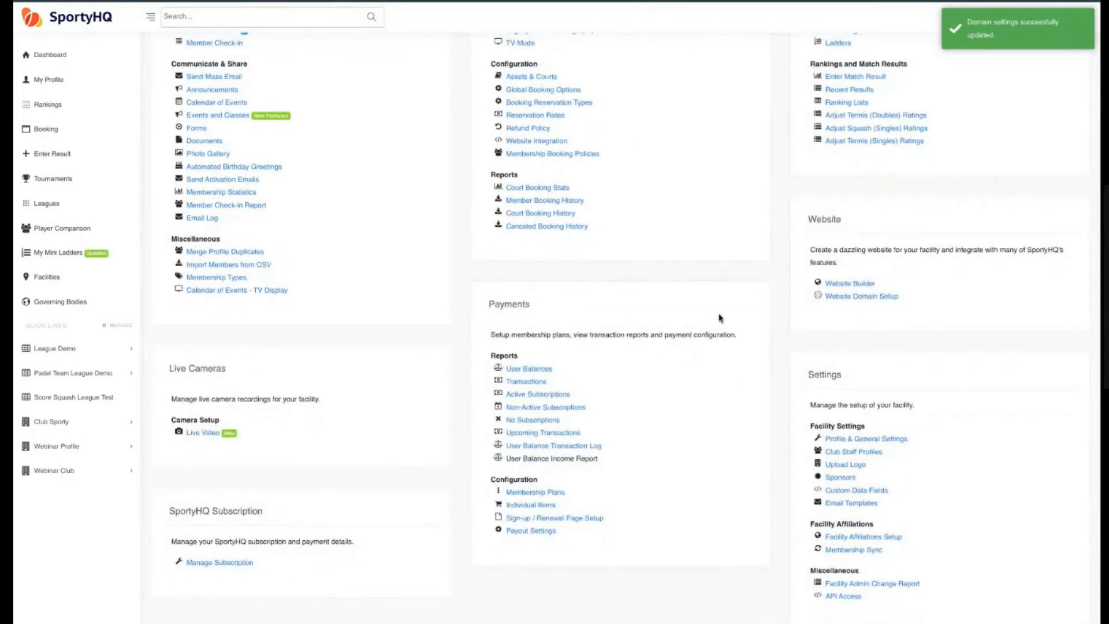
left_click(861, 284)
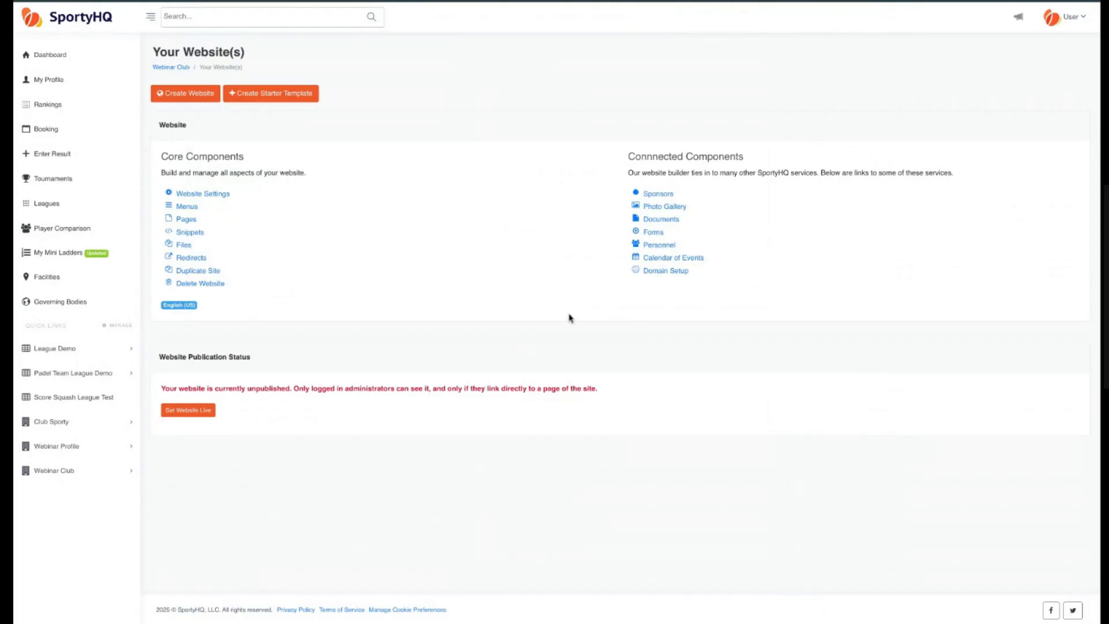
left_click(212, 285)
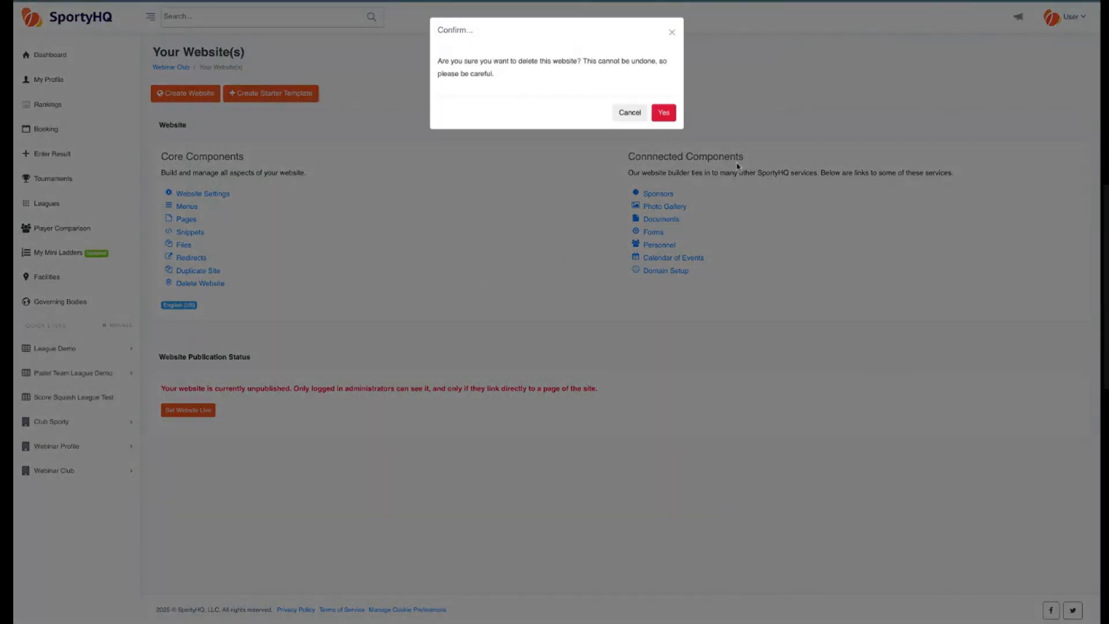
key("Return")
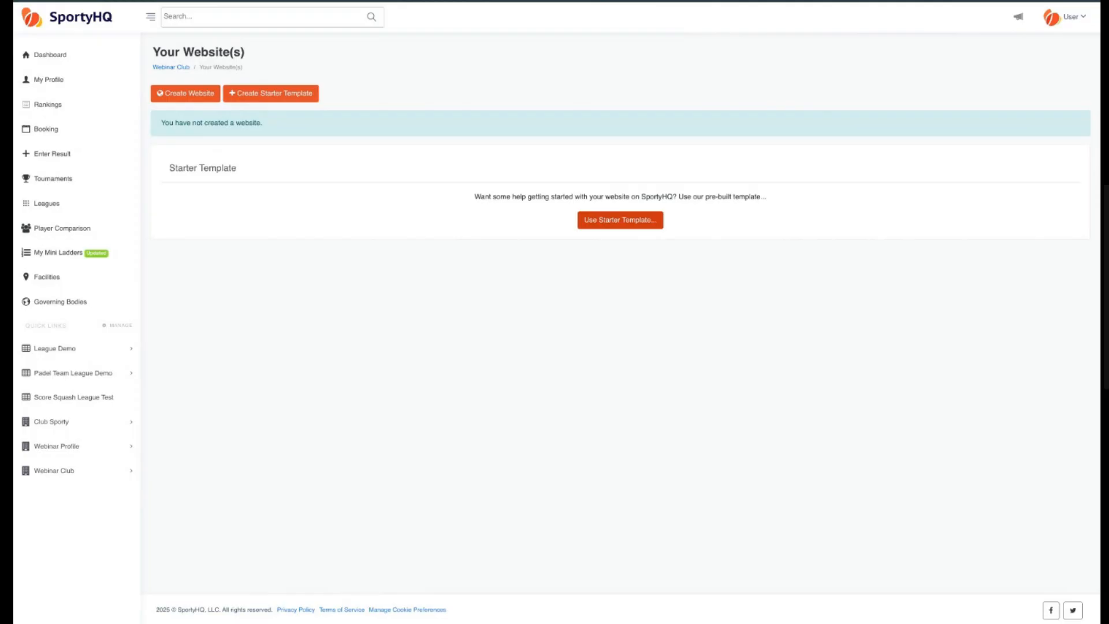
left_click(620, 219)
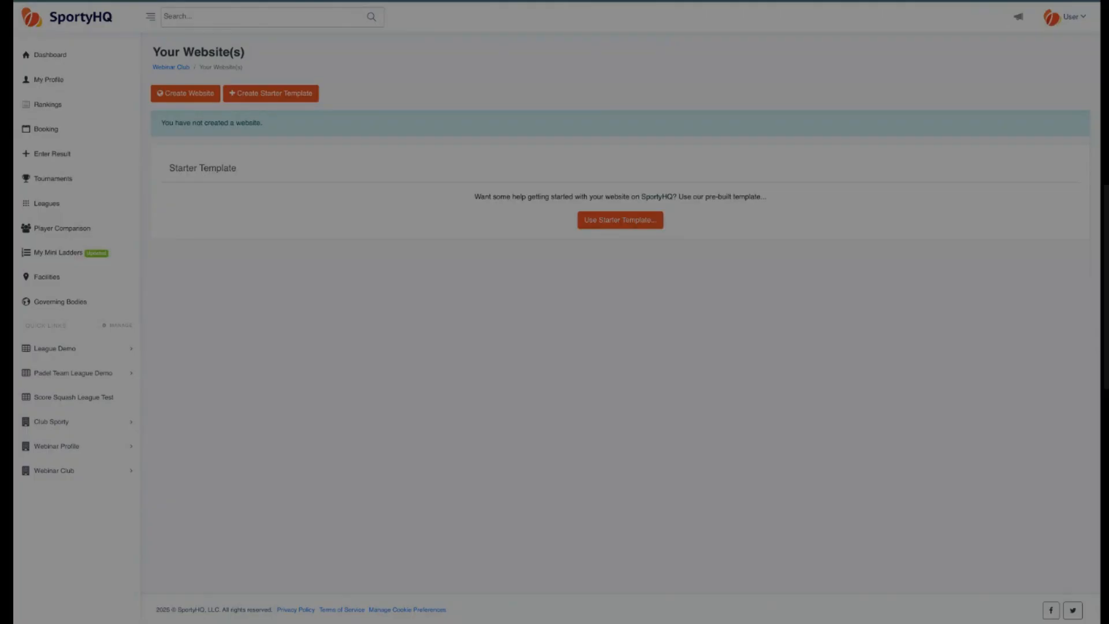
left_click(647, 104)
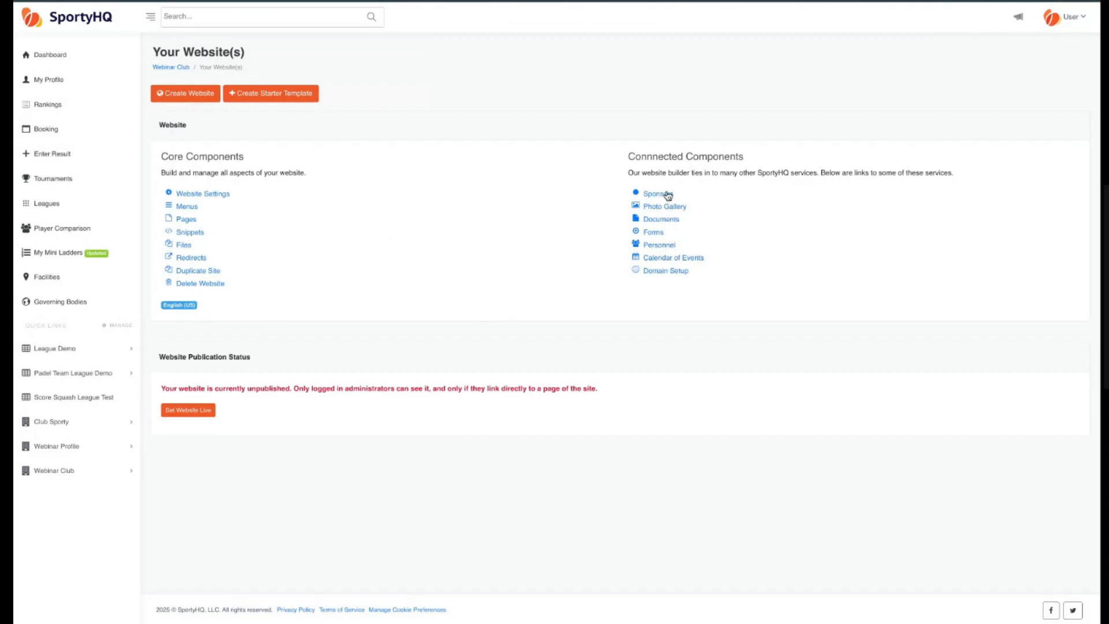
Open the Sponsors page and review the sponsor entries in each tier.
left_click(658, 195)
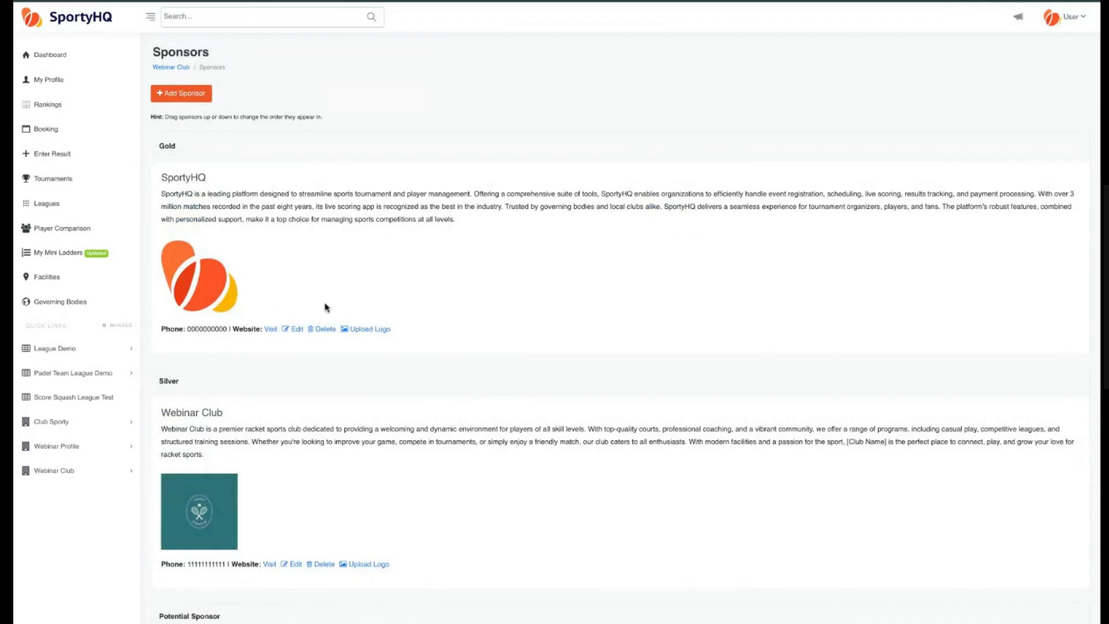
scroll(260, 192, "down", 3)
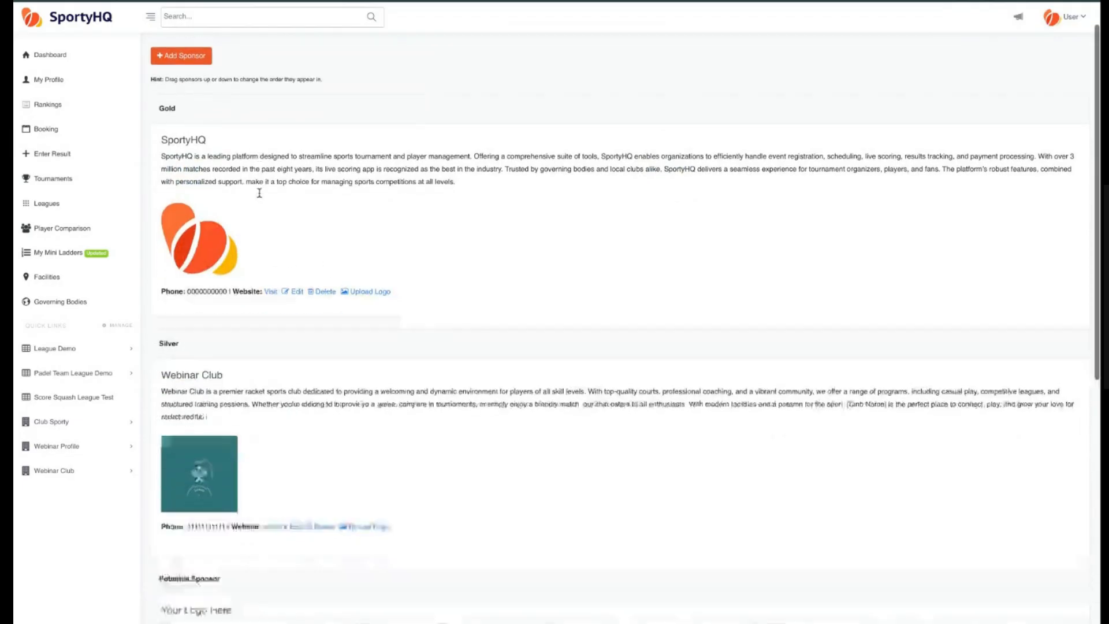
scroll(260, 192, "up", 1)
scroll(214, 87, "up", 1)
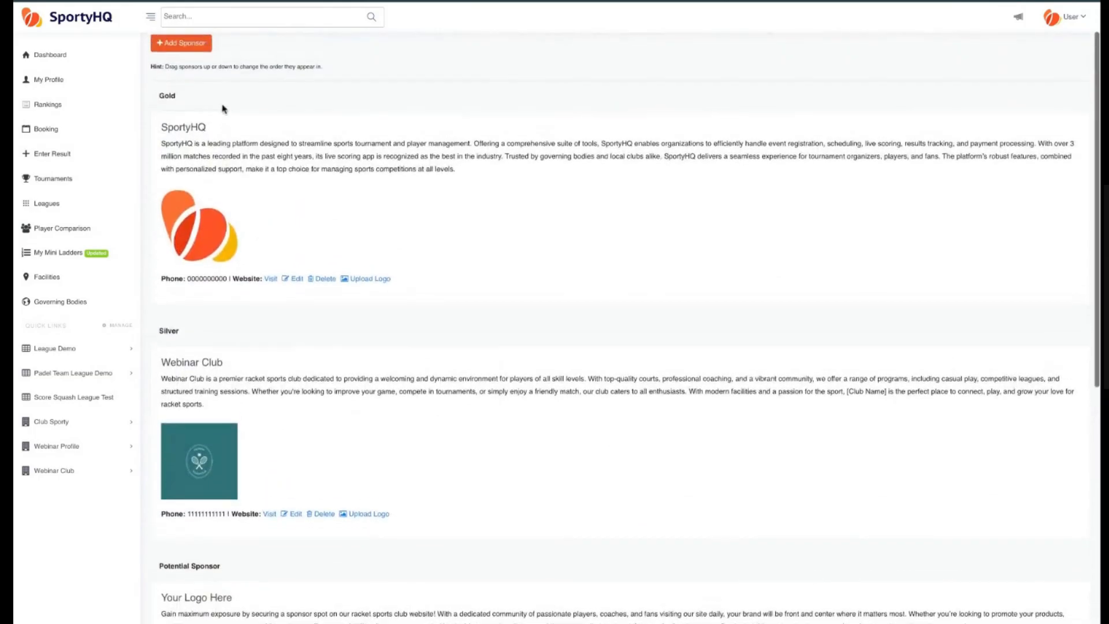
scroll(231, 231, "down", 3)
scroll(239, 312, "down", 2)
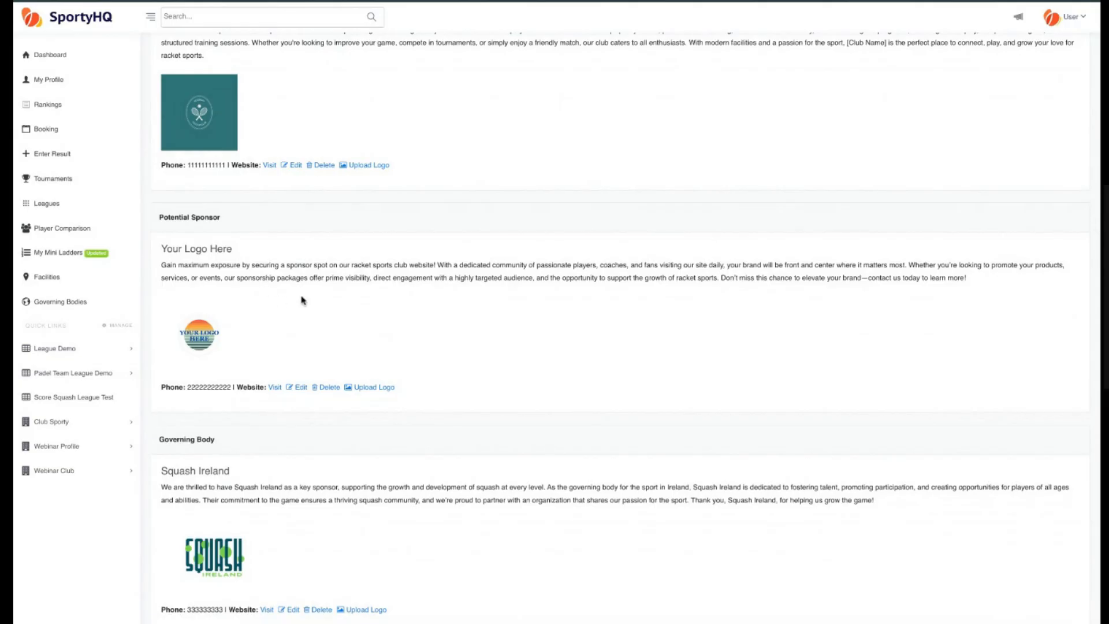
scroll(287, 329, "down", 2)
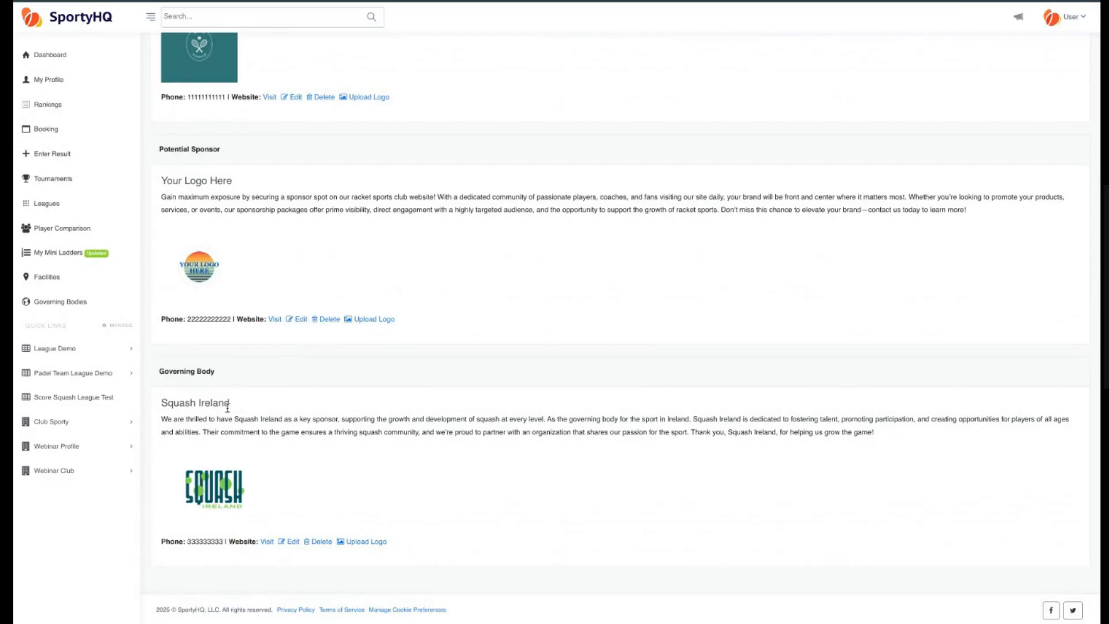
scroll(273, 489, "up", 7)
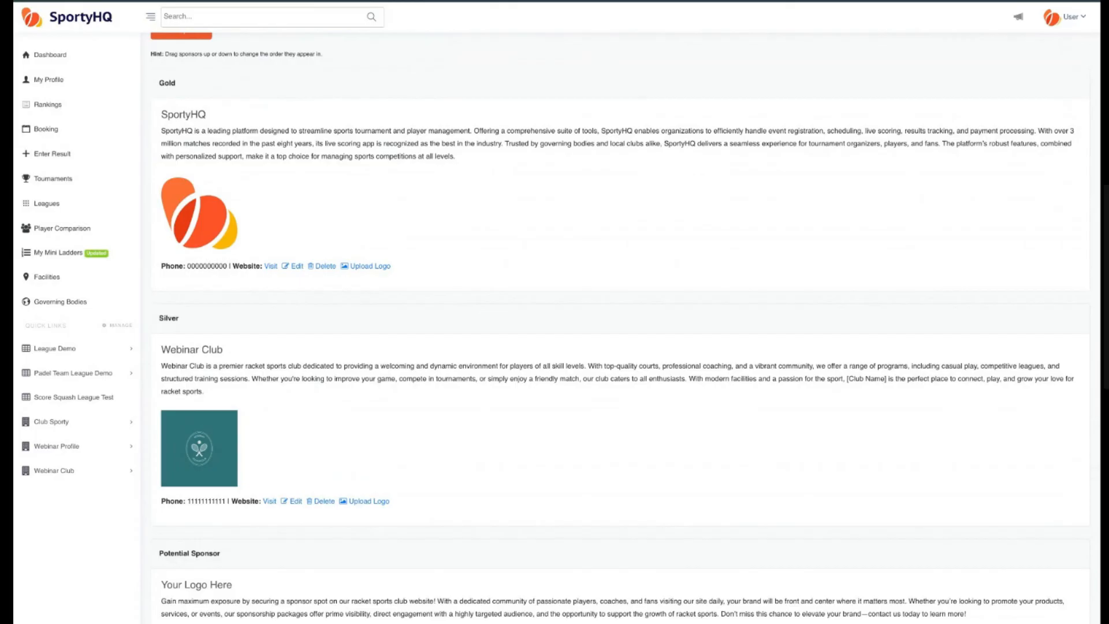
scroll(305, 335, "down", 1)
scroll(305, 335, "up", 1)
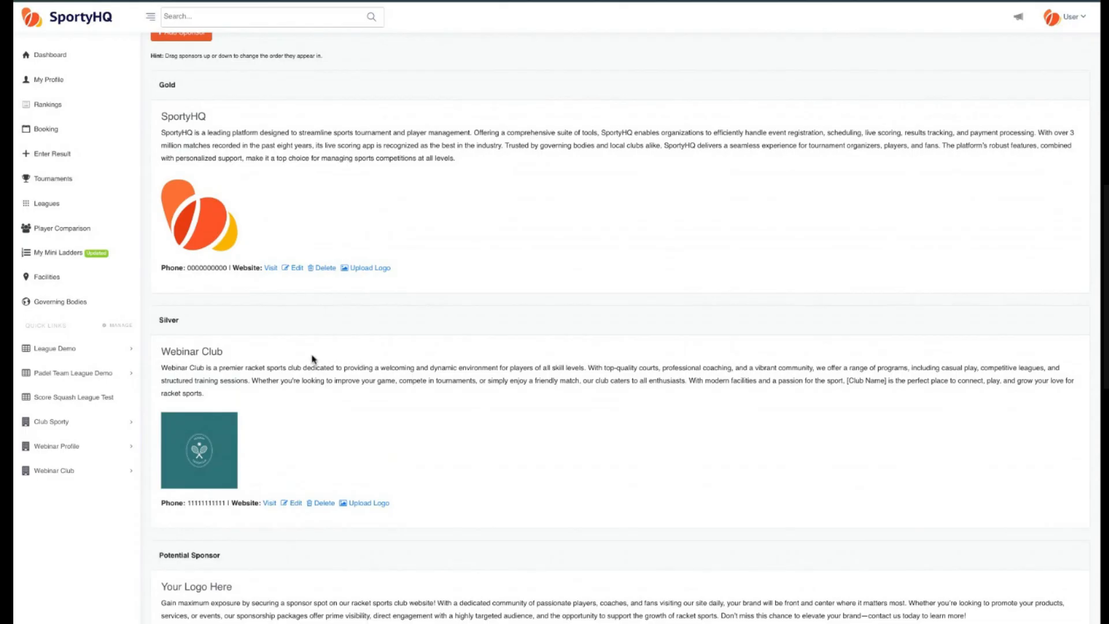
scroll(312, 362, "down", 5)
scroll(312, 361, "up", 5)
scroll(314, 361, "up", 1)
Return to the website overview and open the Photo Gallery to examine the Sports on Sporty folder.
left_click(35, 1)
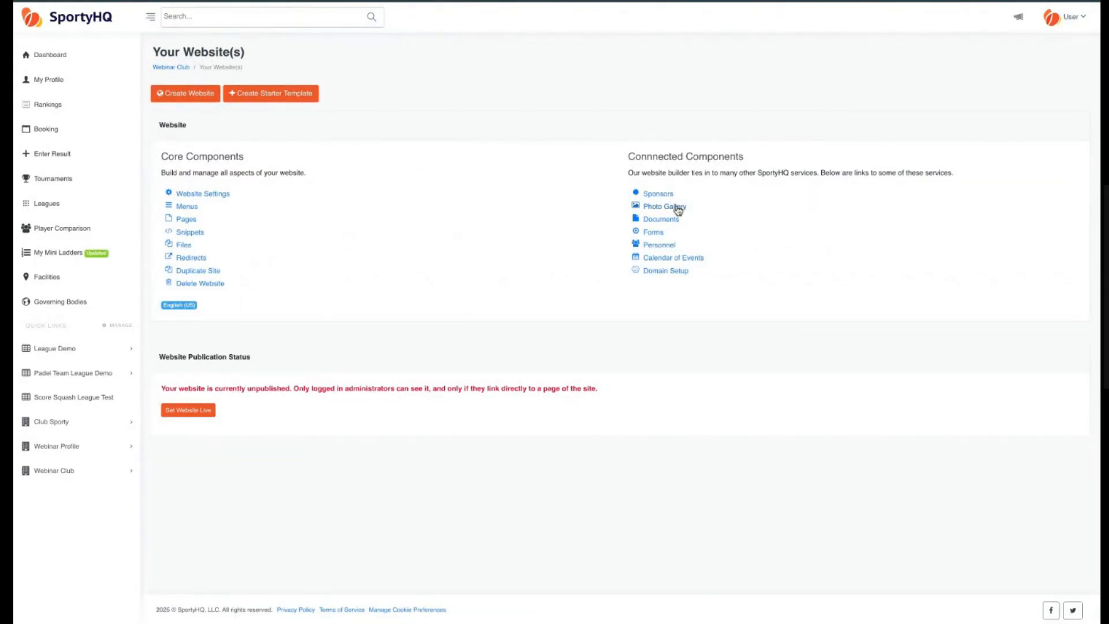
left_click(678, 208)
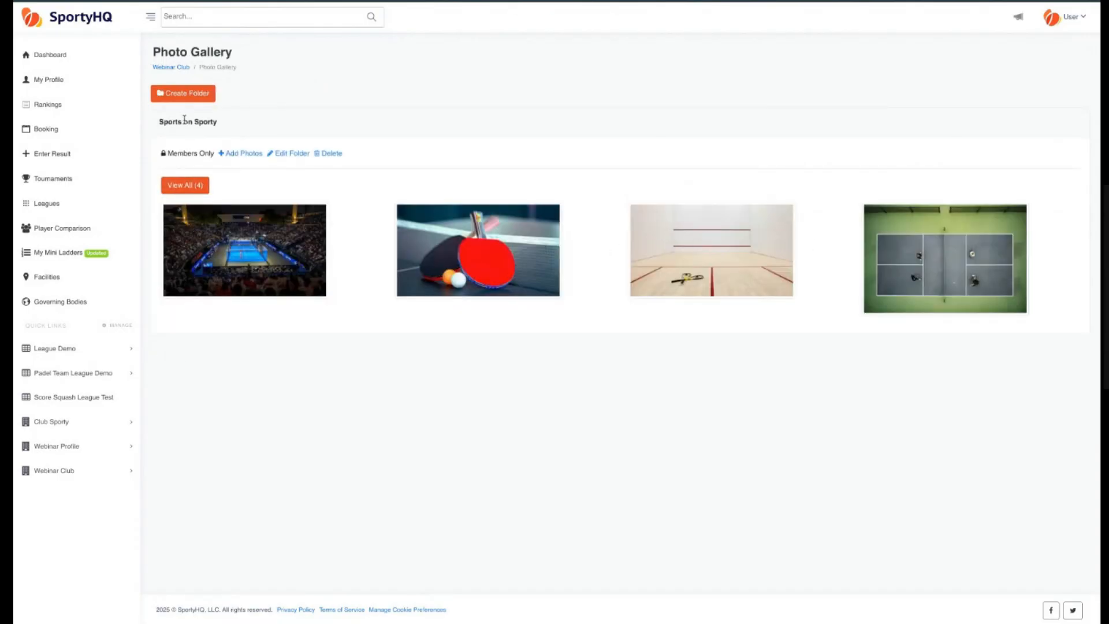
left_click_drag(173, 120, 224, 127)
triple_click(225, 127)
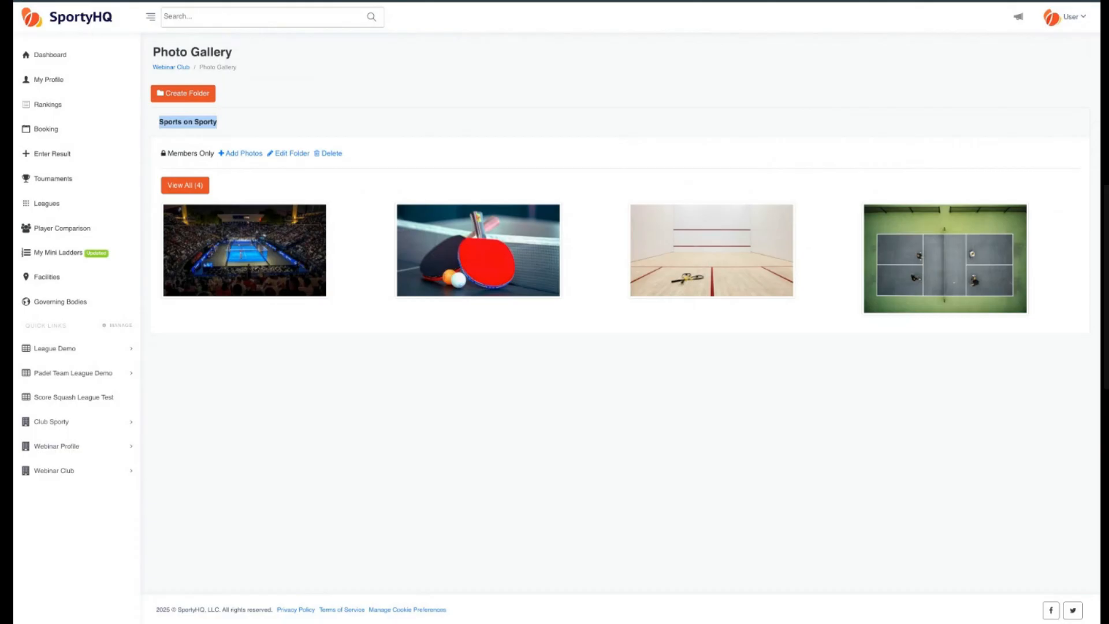
Return to the website overview, open the website settings, and rename the website to Club Site.
key("alt+Left")
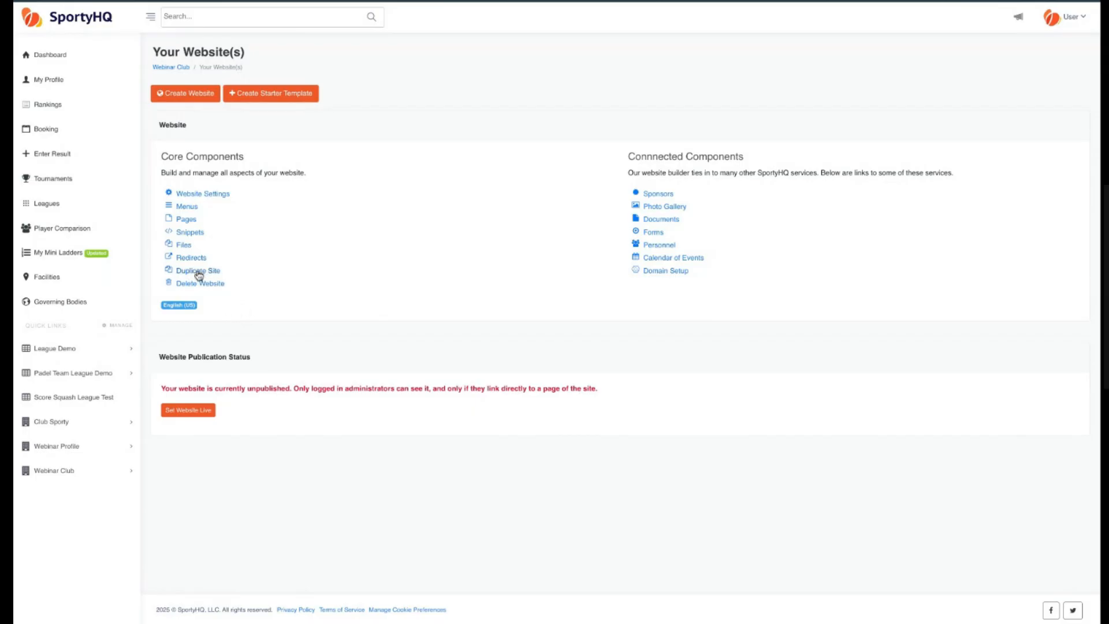
double_click(172, 125)
double_click(305, 131)
left_click(180, 126)
left_click(208, 193)
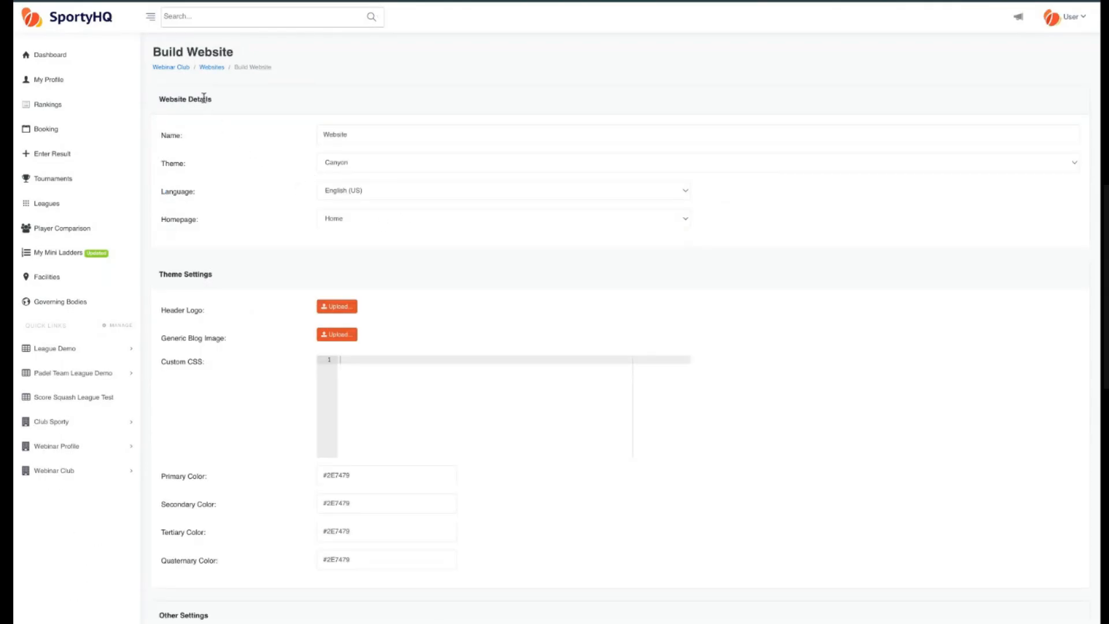
left_click_drag(216, 103, 143, 99)
left_click(189, 106)
double_click(378, 134)
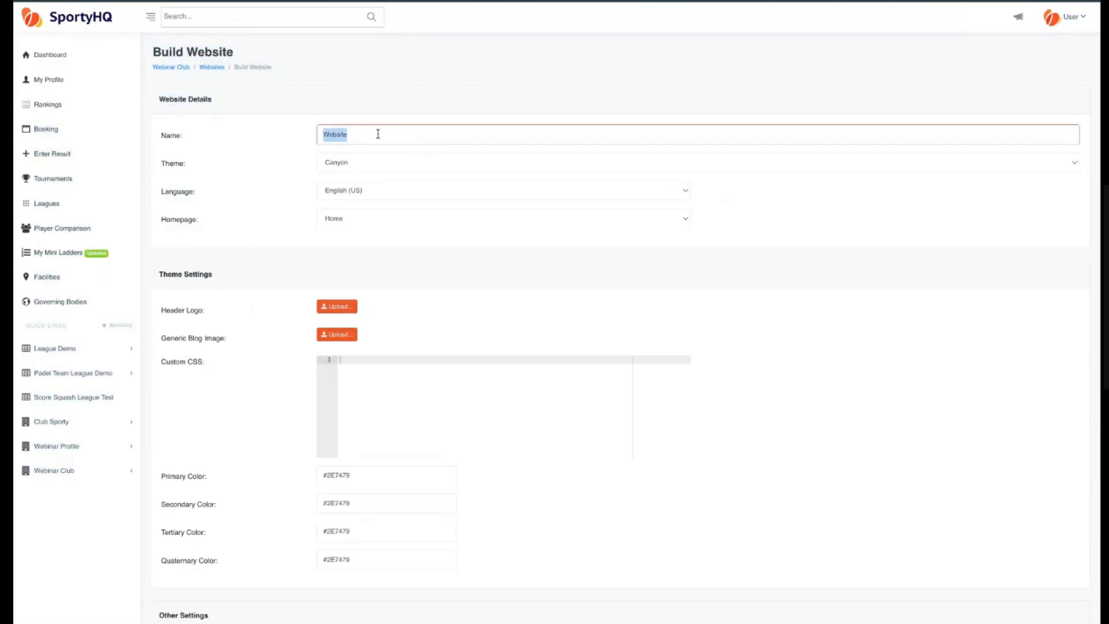
type("Dem")
key("BackSpace")
key("BackSpace")
key("BackSpace")
type("Club Site")
left_click(216, 161)
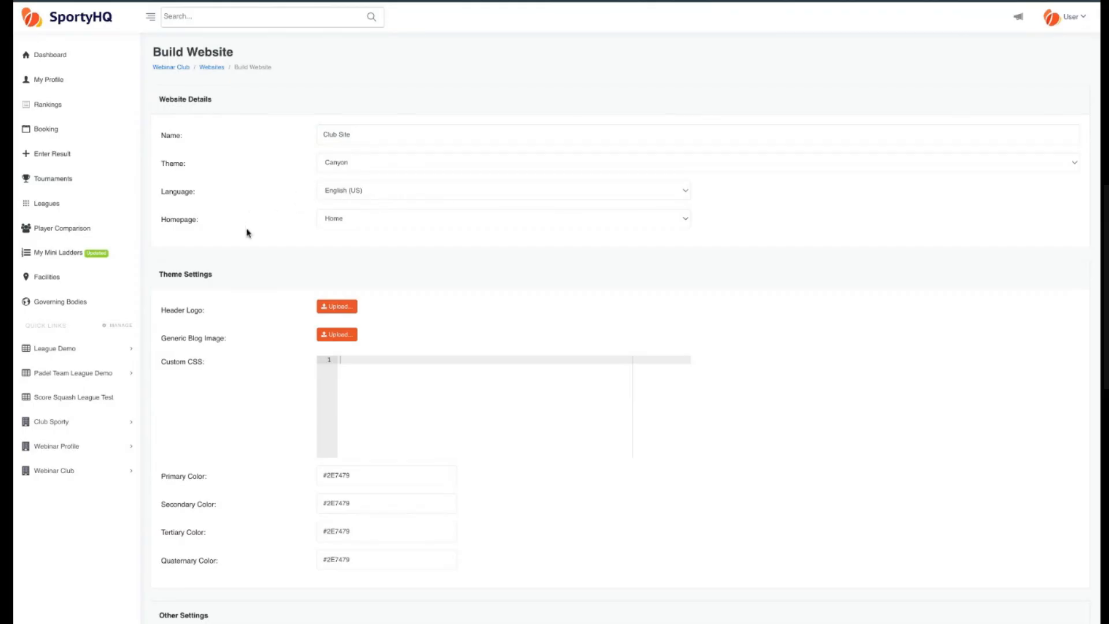
Upload WebinarSquashClubLogo.png as the website's header logo.
scroll(243, 228, "down", 1)
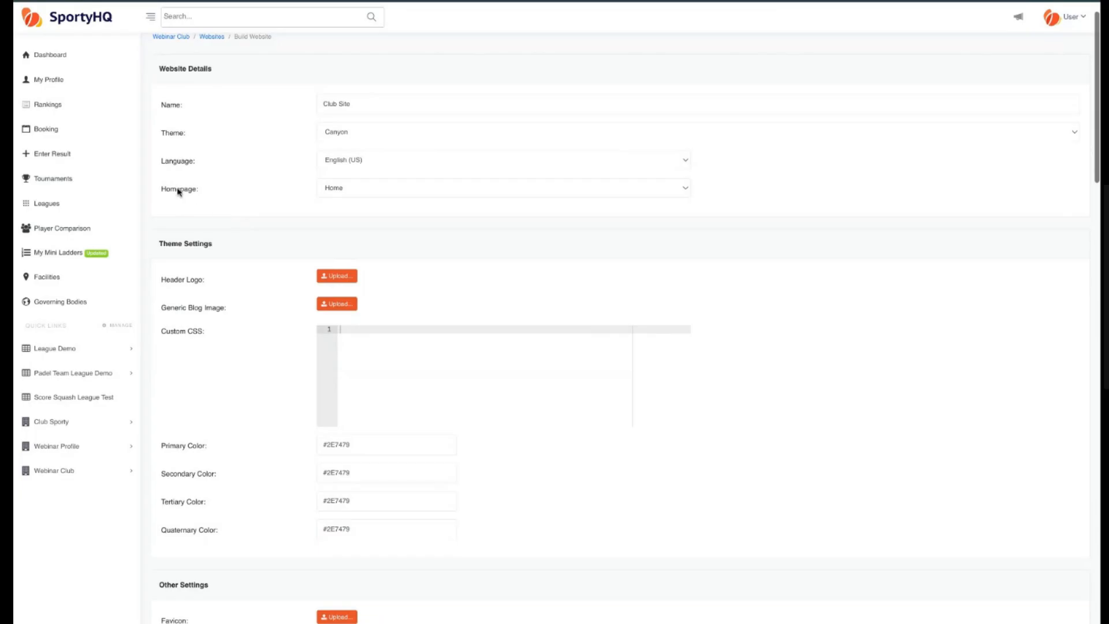
left_click(359, 193)
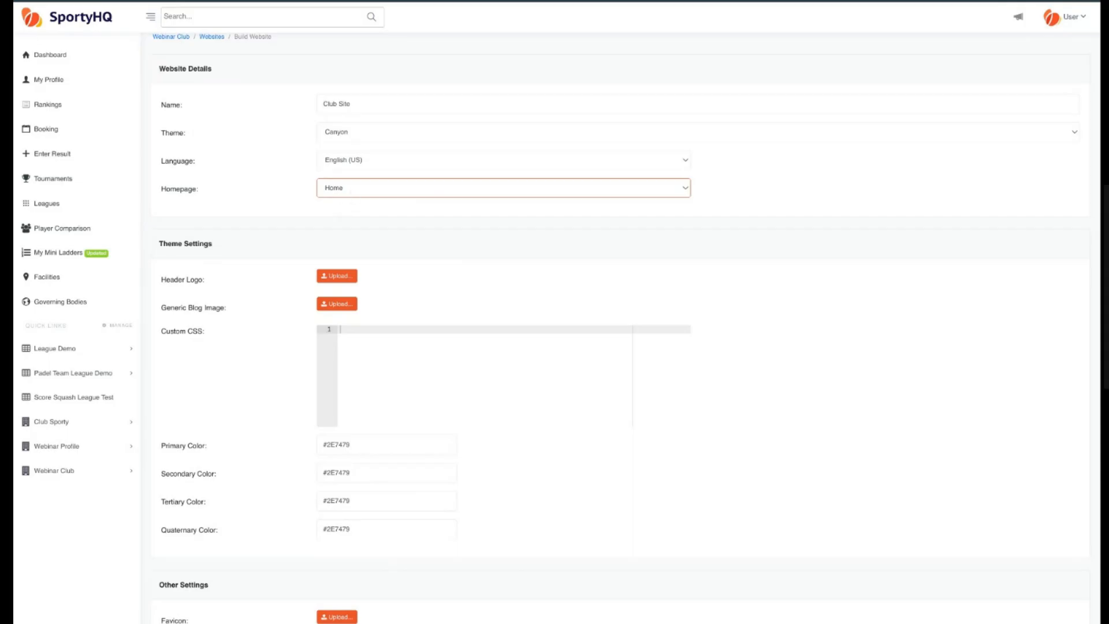
left_click(265, 205)
scroll(255, 255, "down", 3)
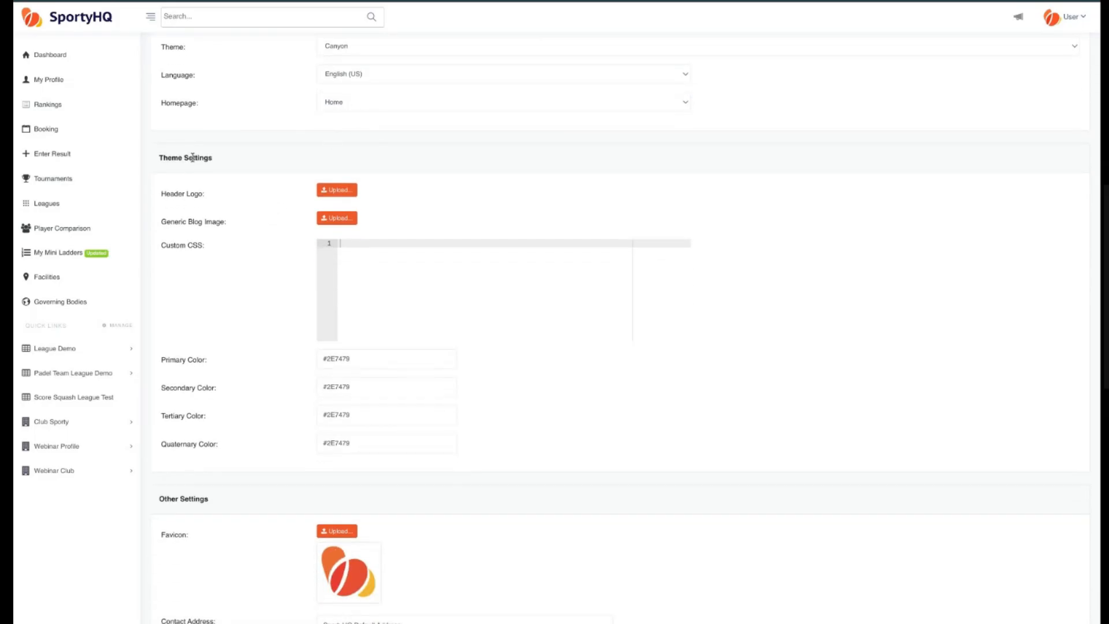
left_click(339, 191)
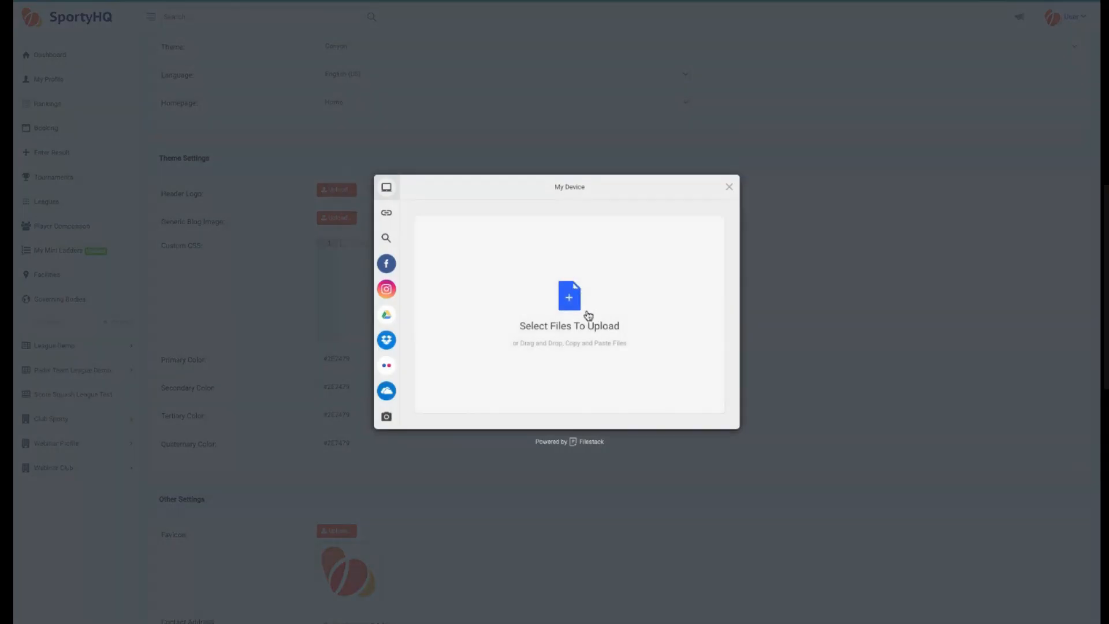
left_click(571, 298)
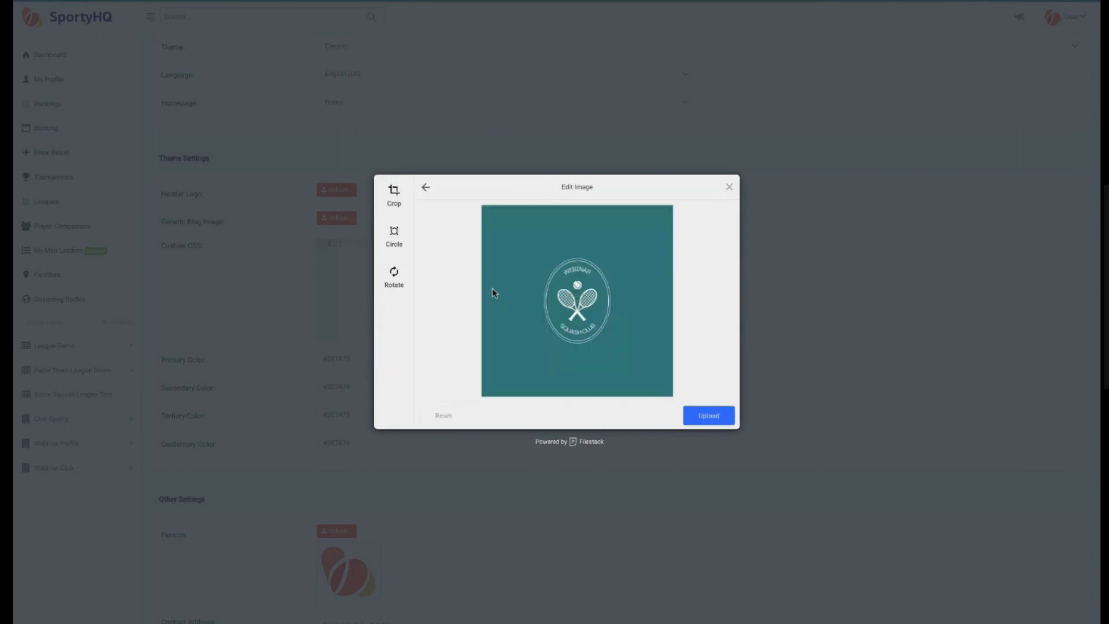
left_click(709, 417)
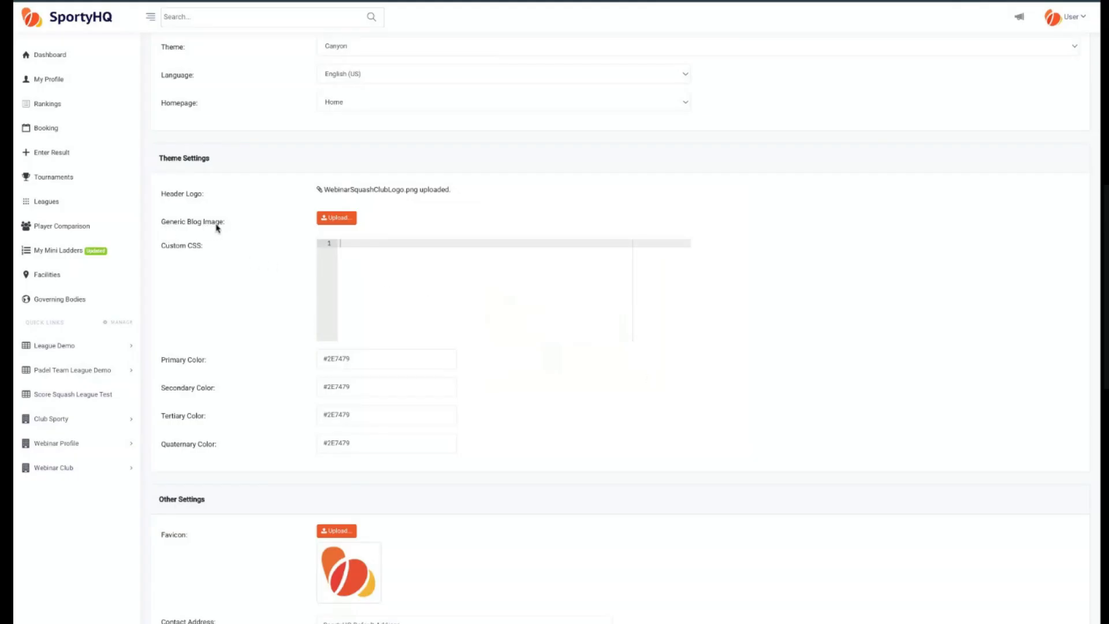
Set the primary, secondary, tertiary and quaternary theme colours all to #EA5033.
scroll(256, 277, "down", 1)
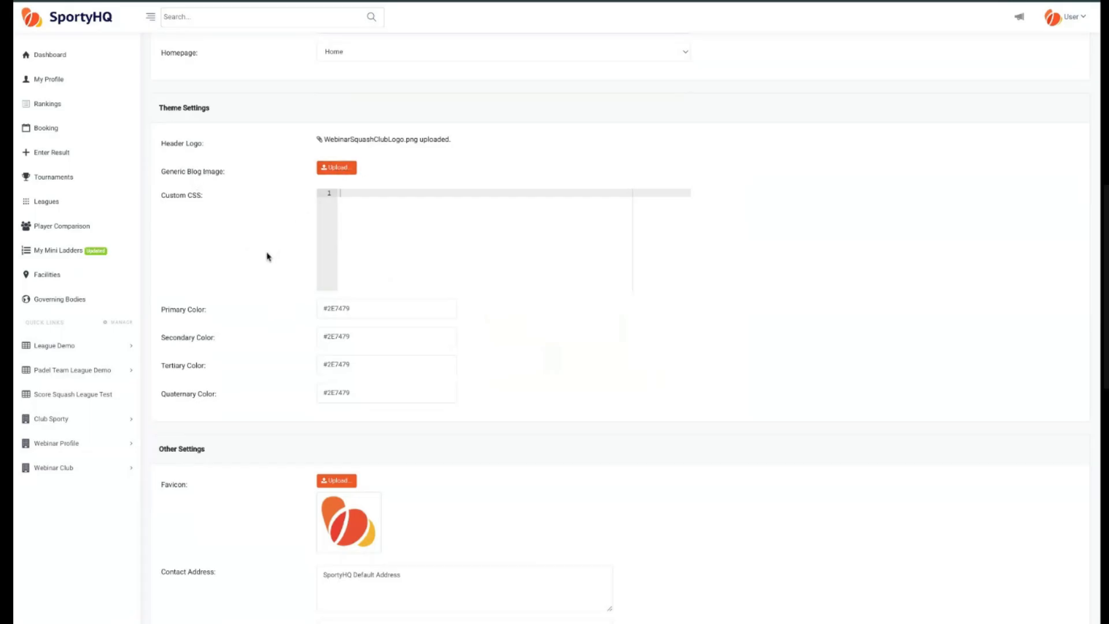
scroll(268, 223, "down", 1)
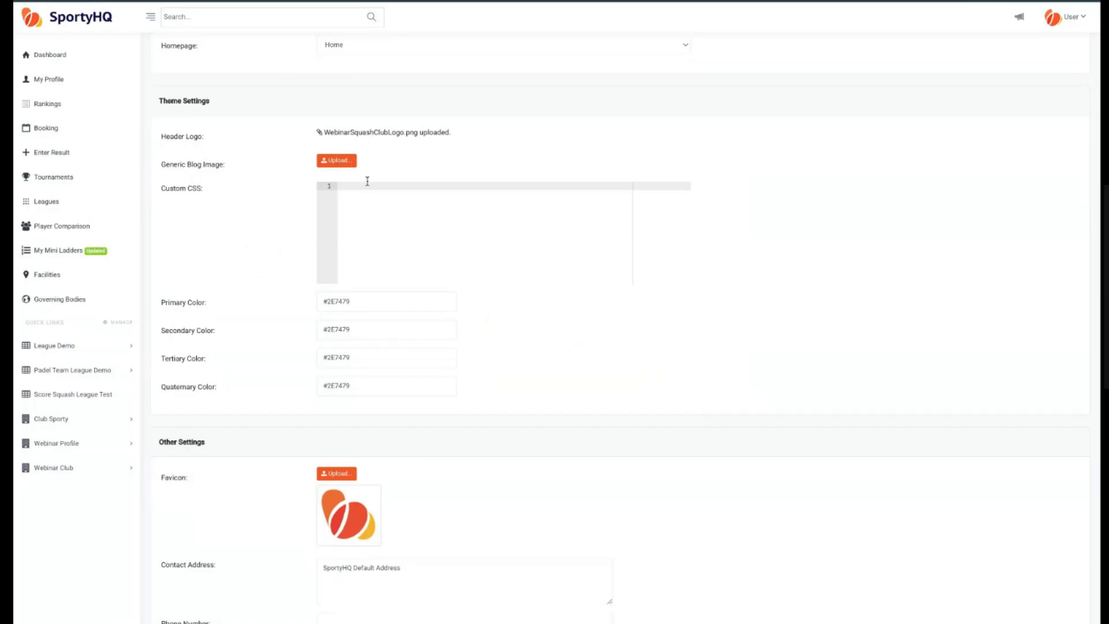
scroll(229, 241, "down", 1)
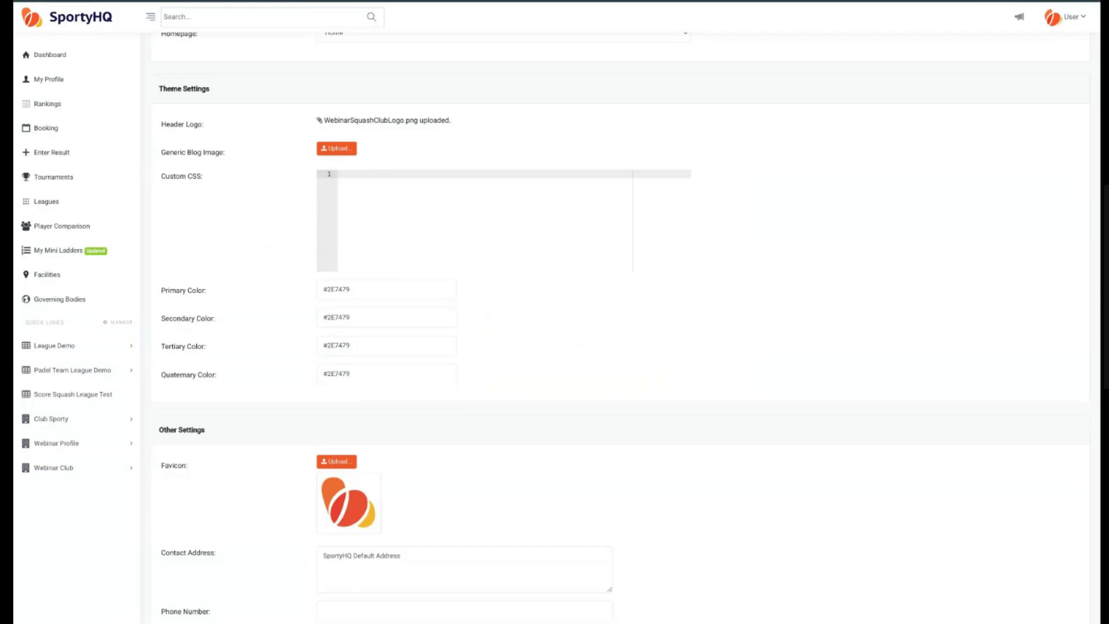
scroll(206, 257, "down", 2)
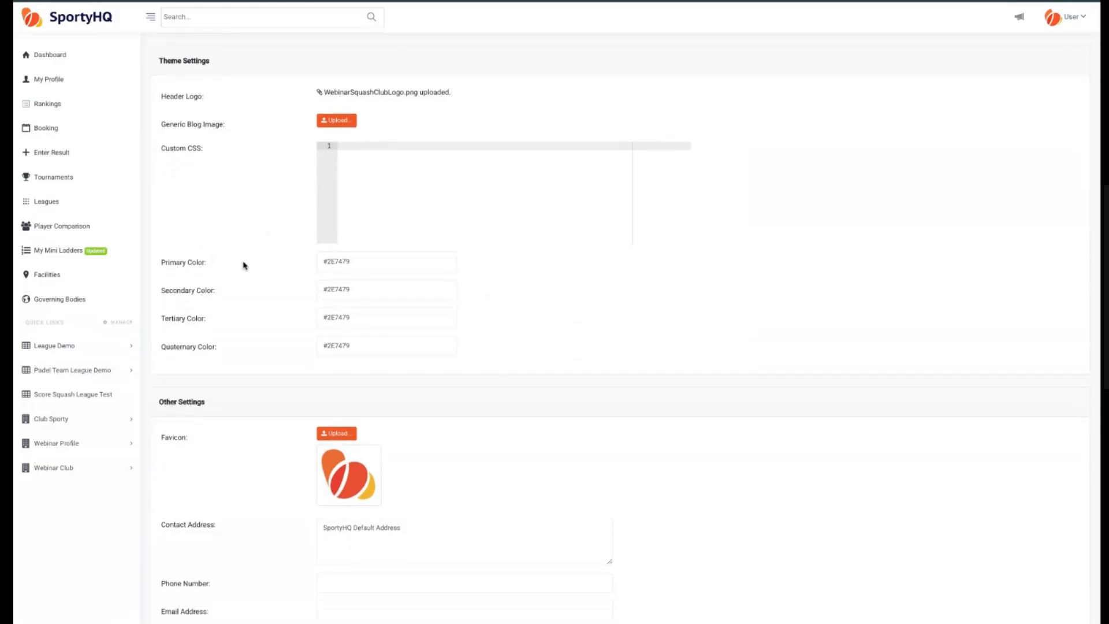
scroll(243, 263, "down", 1)
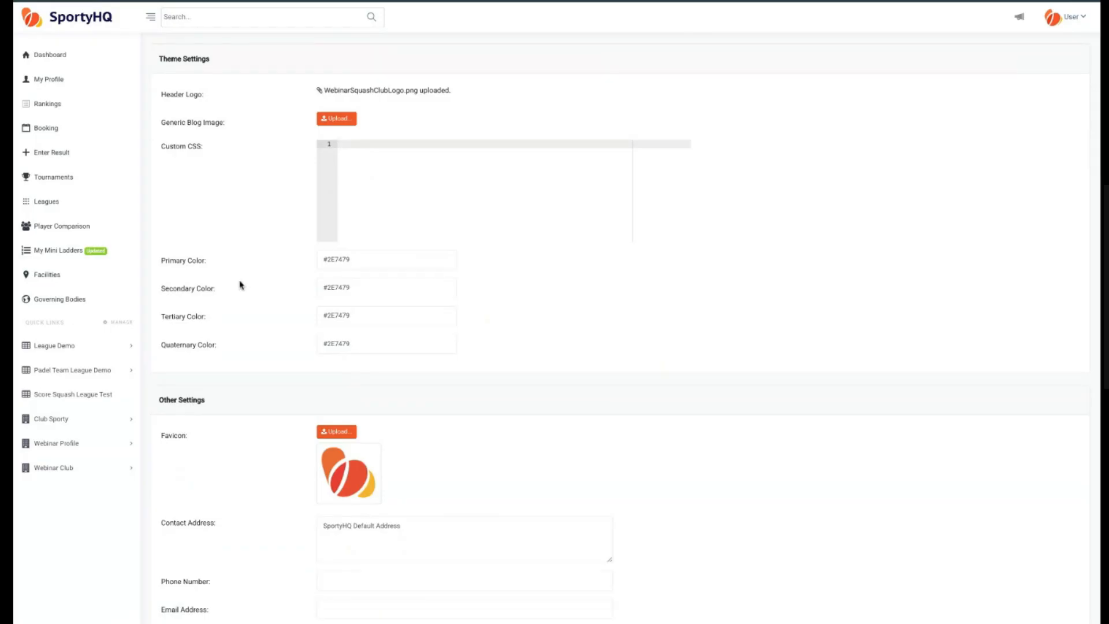
scroll(240, 284, "down", 1)
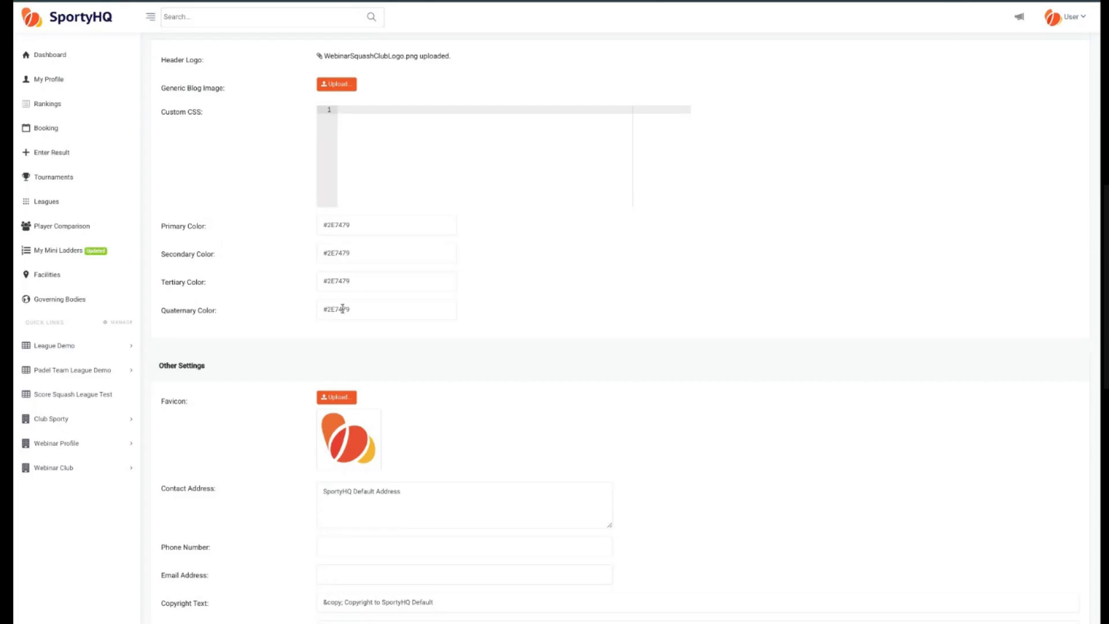
double_click(342, 225)
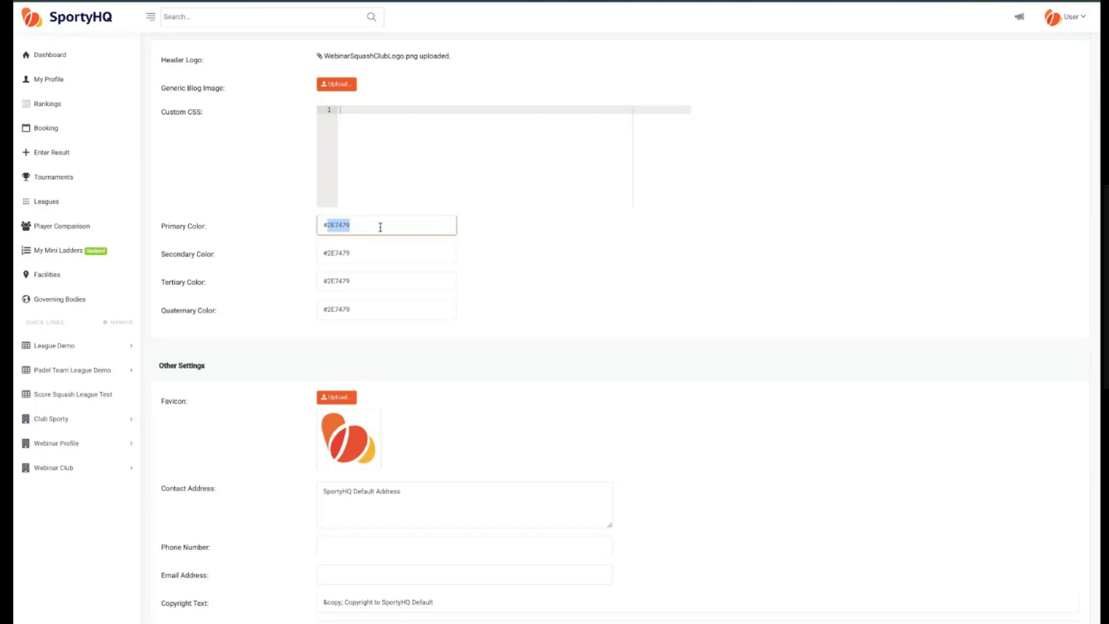
left_click(973, 126)
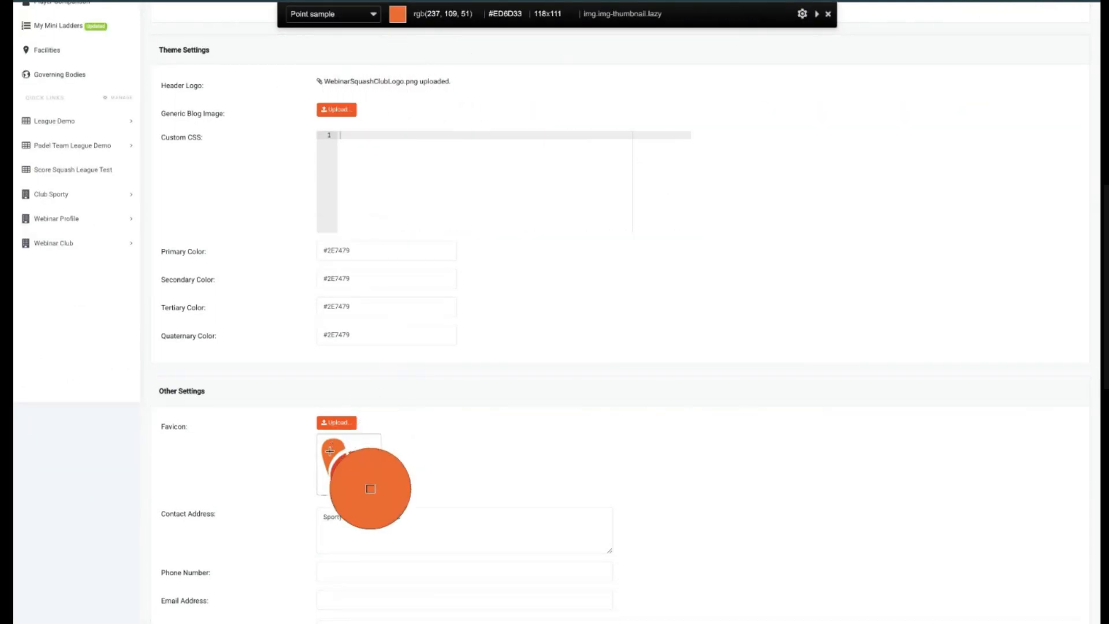
left_click(356, 468)
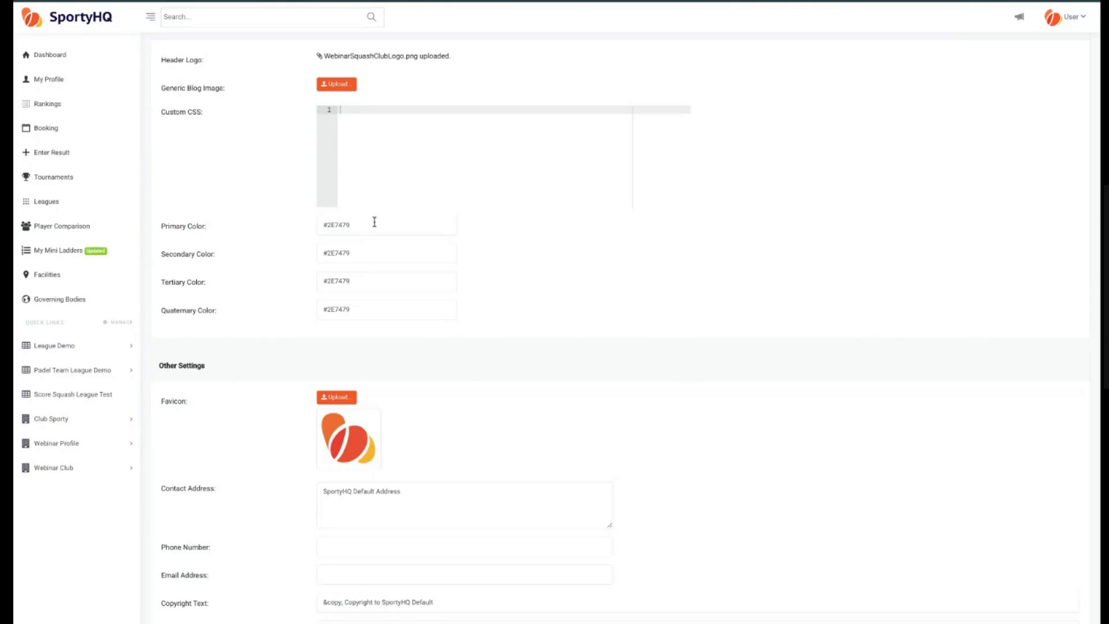
double_click(341, 225)
key("ctrl+v")
left_click_drag(377, 254, 257, 250)
key("ctrl+v")
triple_click(370, 282)
key("ctrl+v")
left_click_drag(361, 310, 268, 302)
key("ctrl+v")
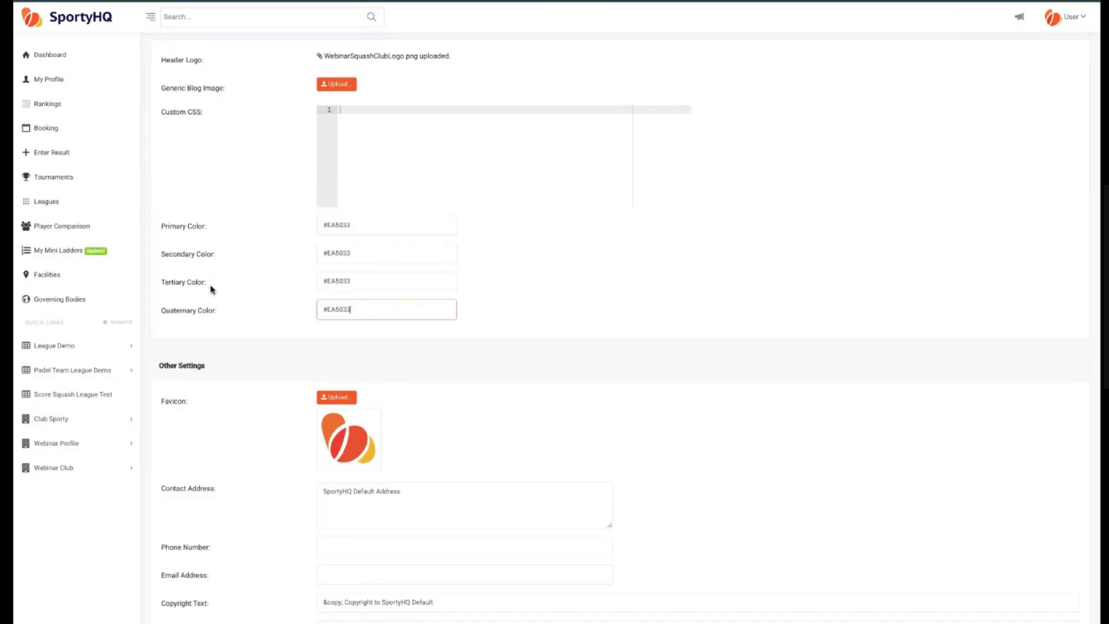
left_click(281, 292)
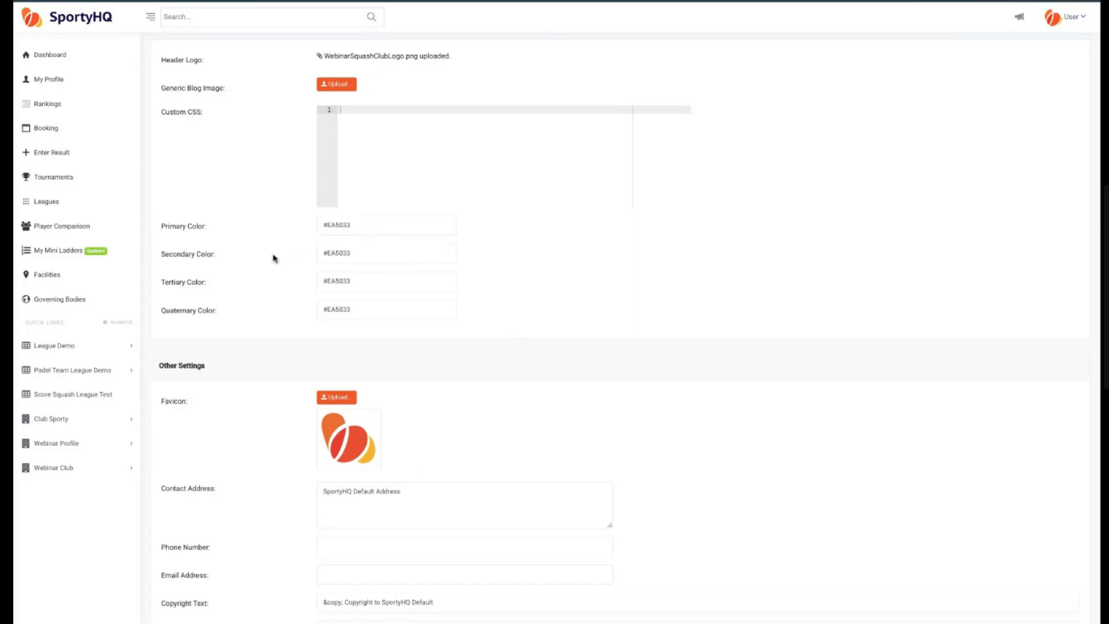
Upload WebinarSquashClubLogo.png as the website's favicon.
scroll(276, 362, "down", 3)
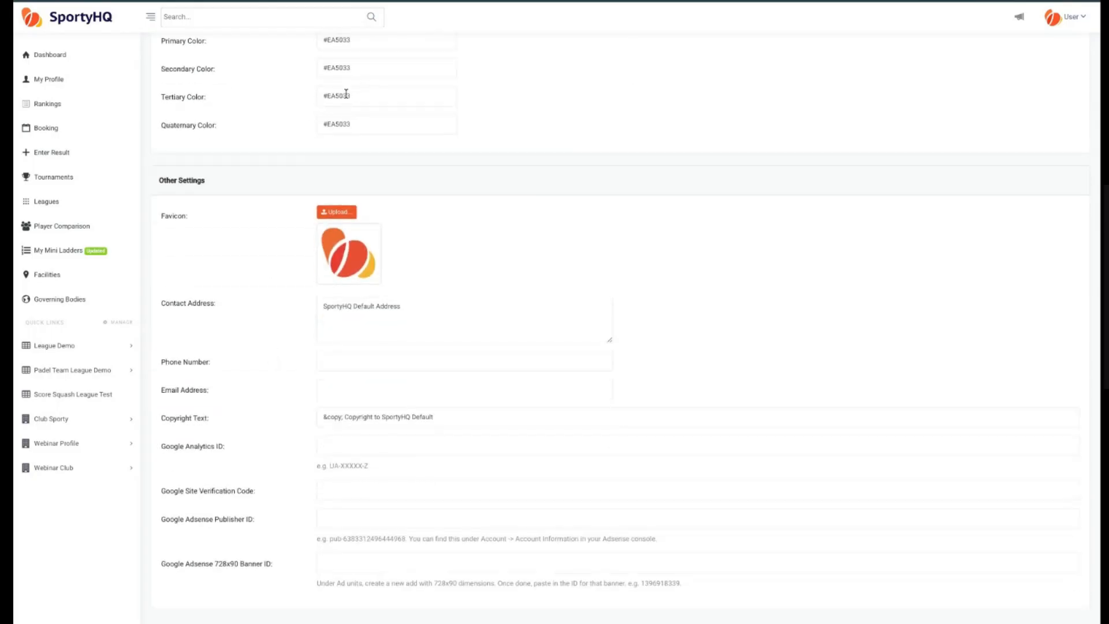
left_click(337, 212)
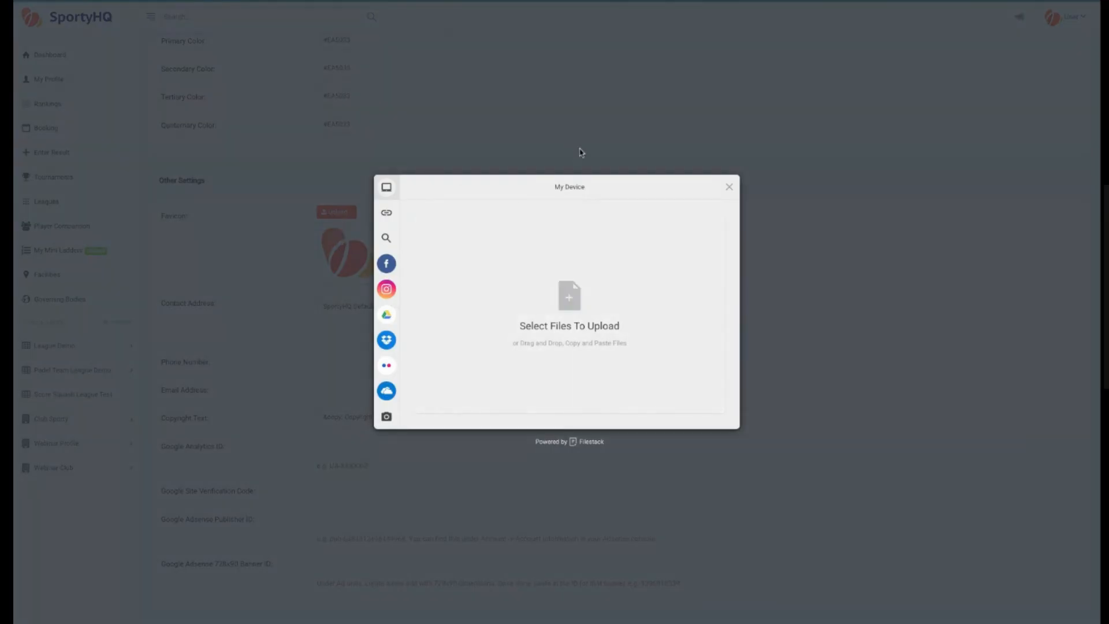
left_click(729, 187)
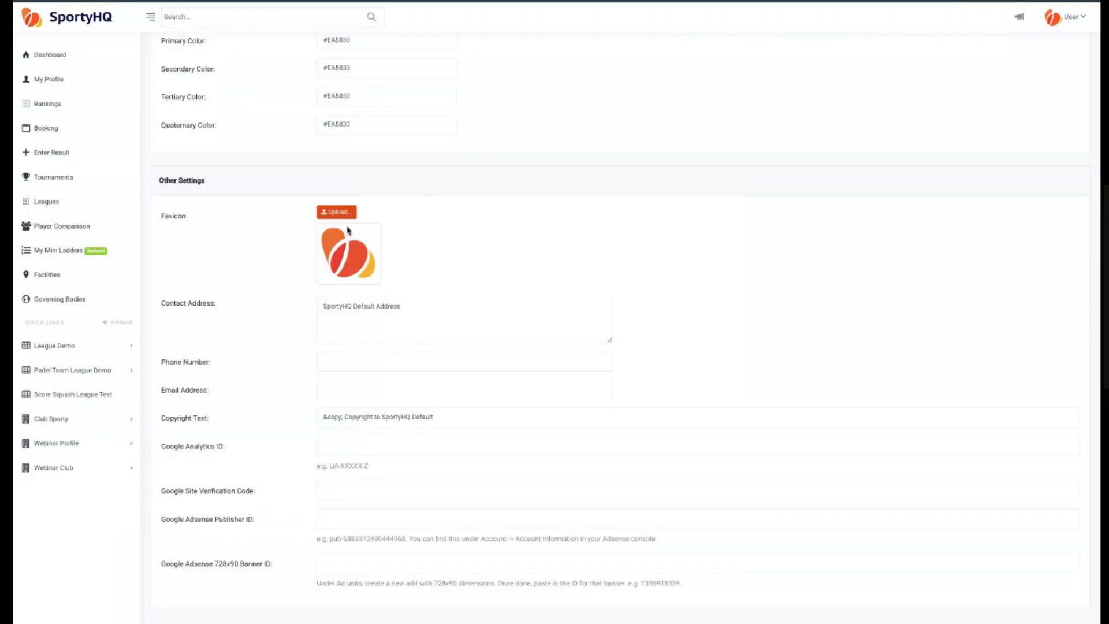
left_click(336, 212)
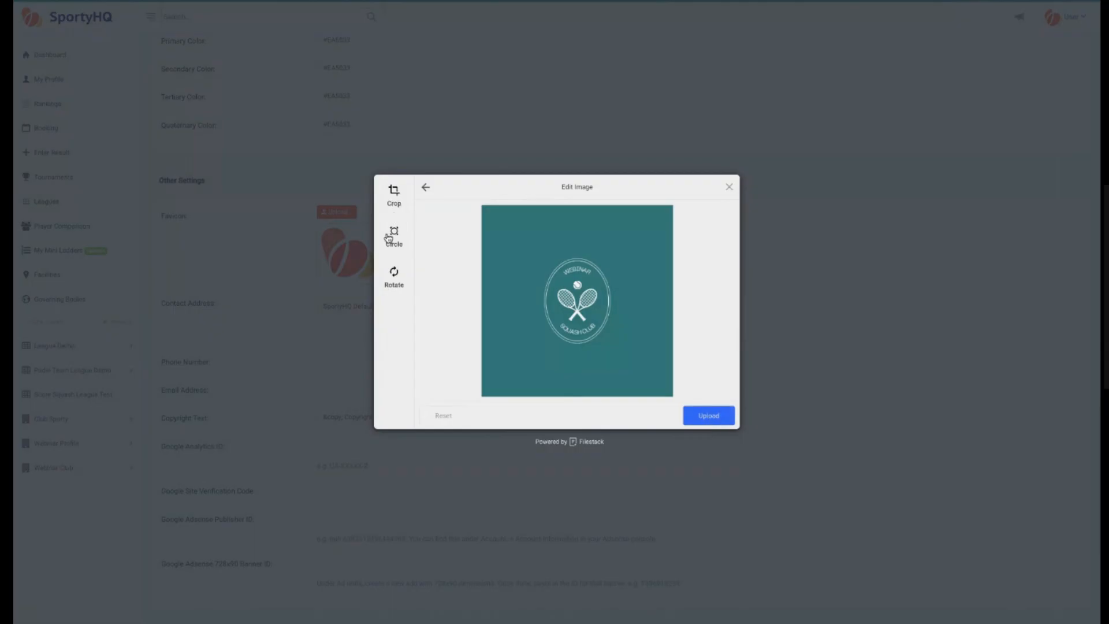
left_click(709, 416)
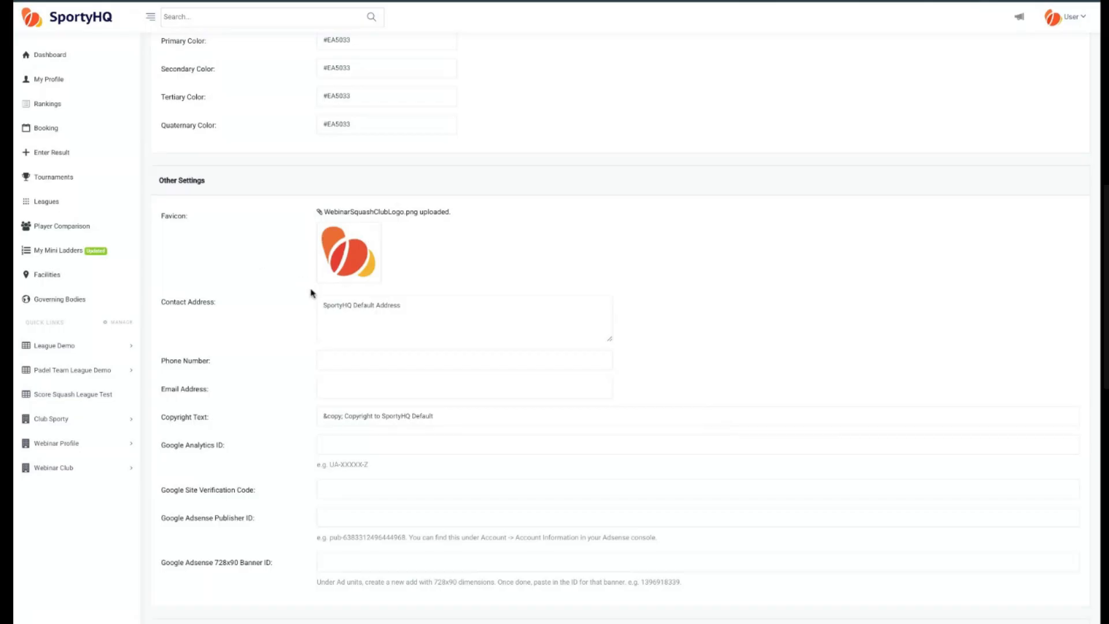
Delete the words SportyHQ Default from the contact address field.
scroll(330, 266, "up", 1)
scroll(330, 266, "up", 1)
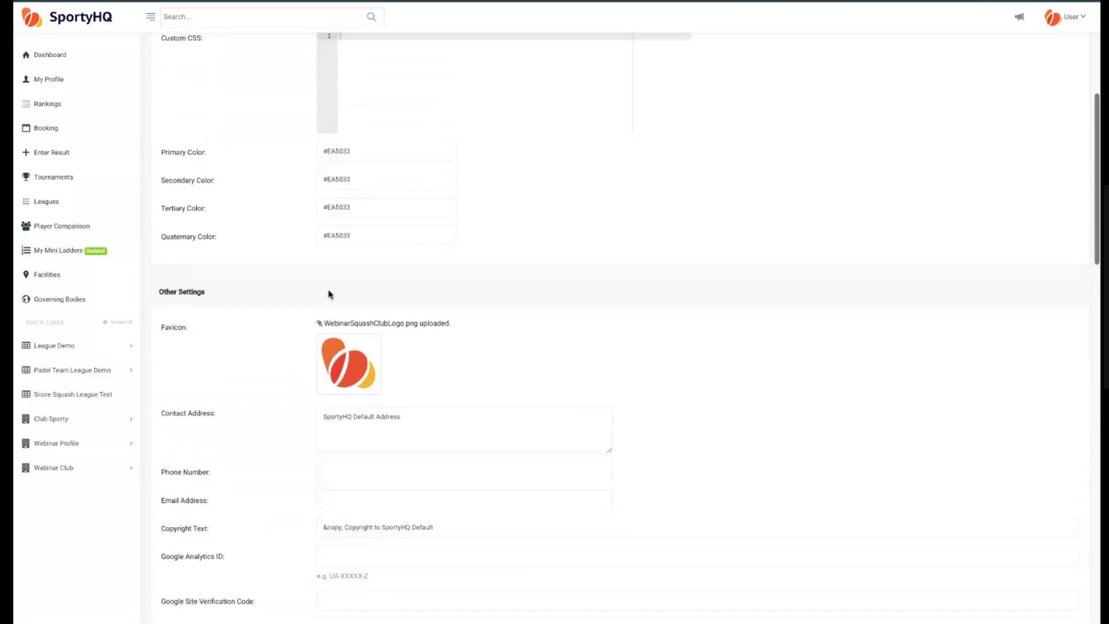
left_click_drag(322, 324, 450, 323)
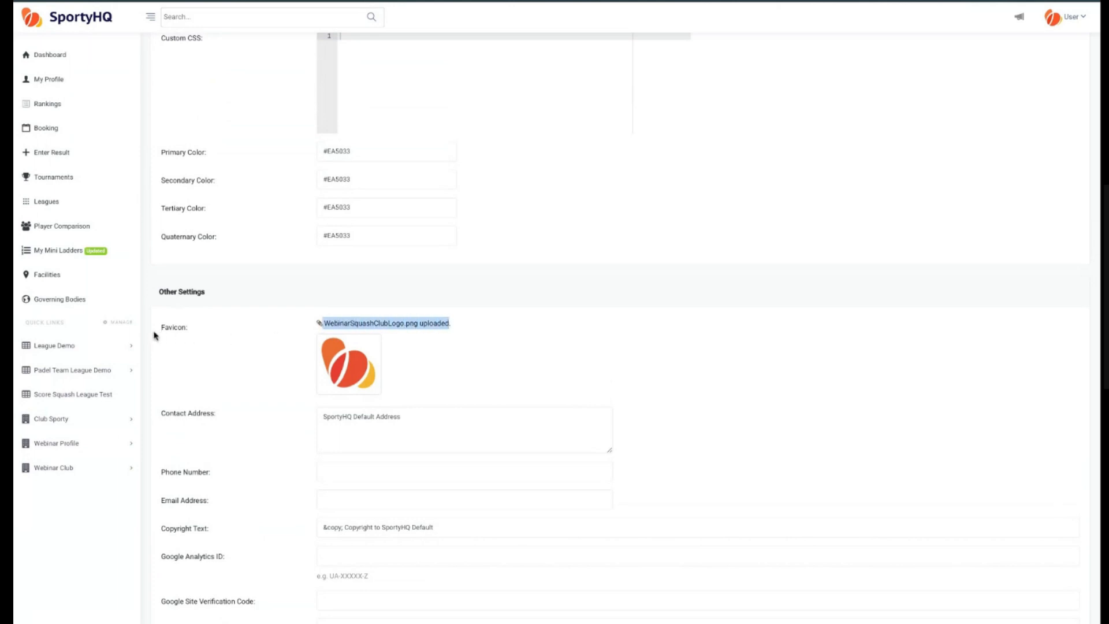
left_click(241, 344)
scroll(250, 368, "down", 2)
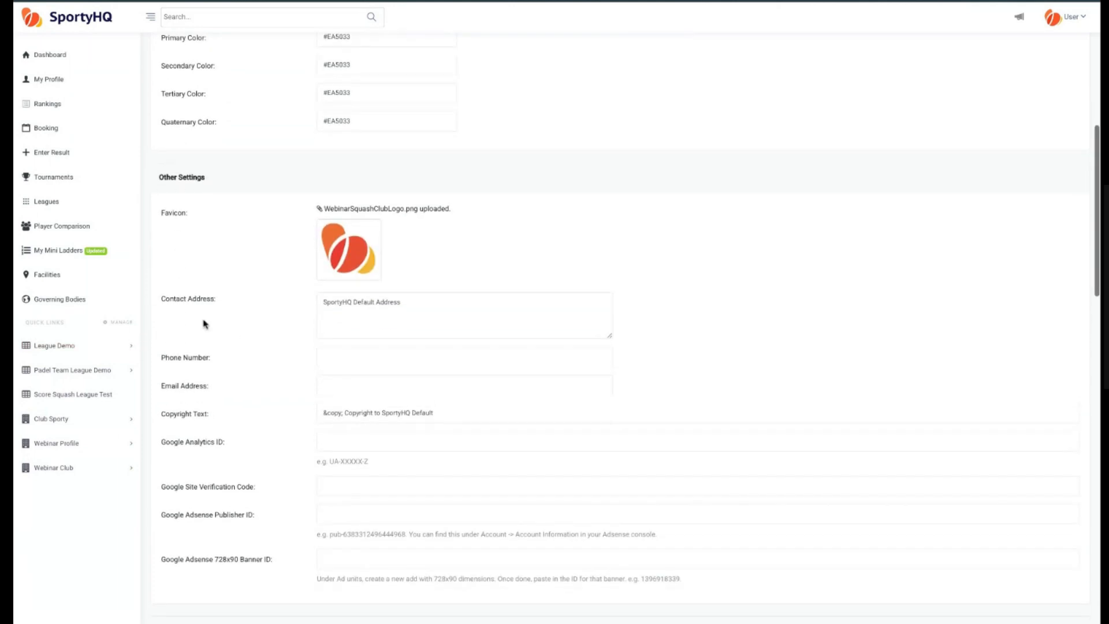
left_click_drag(323, 302, 377, 302)
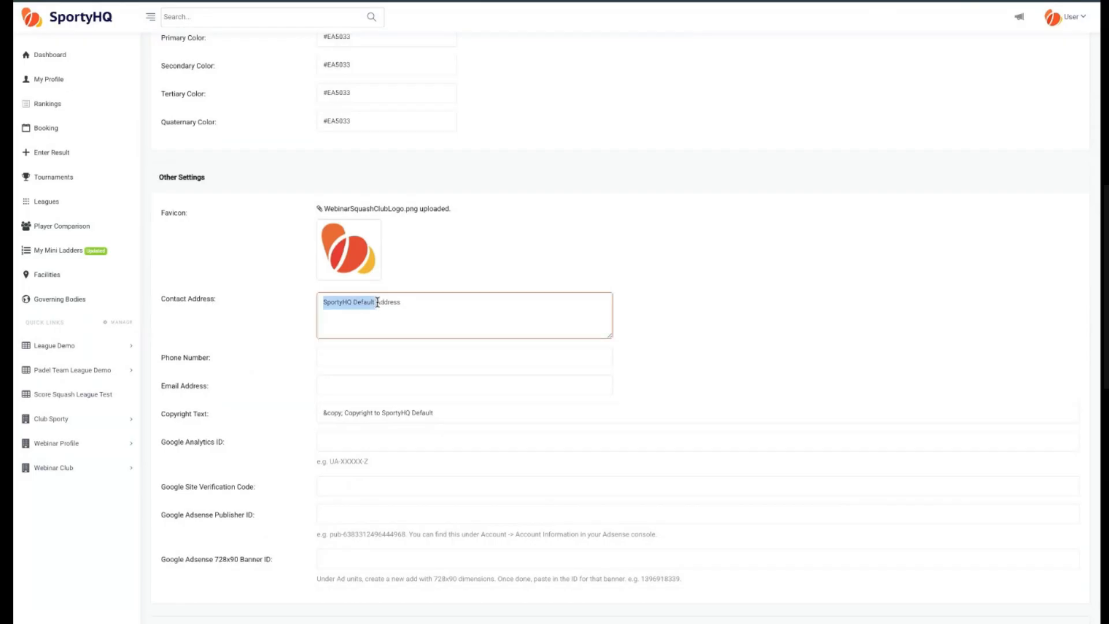
key("BackSpace")
Fill in a placeholder phone number and the support e-mail address in the contact fields.
scroll(249, 324, "down", 1)
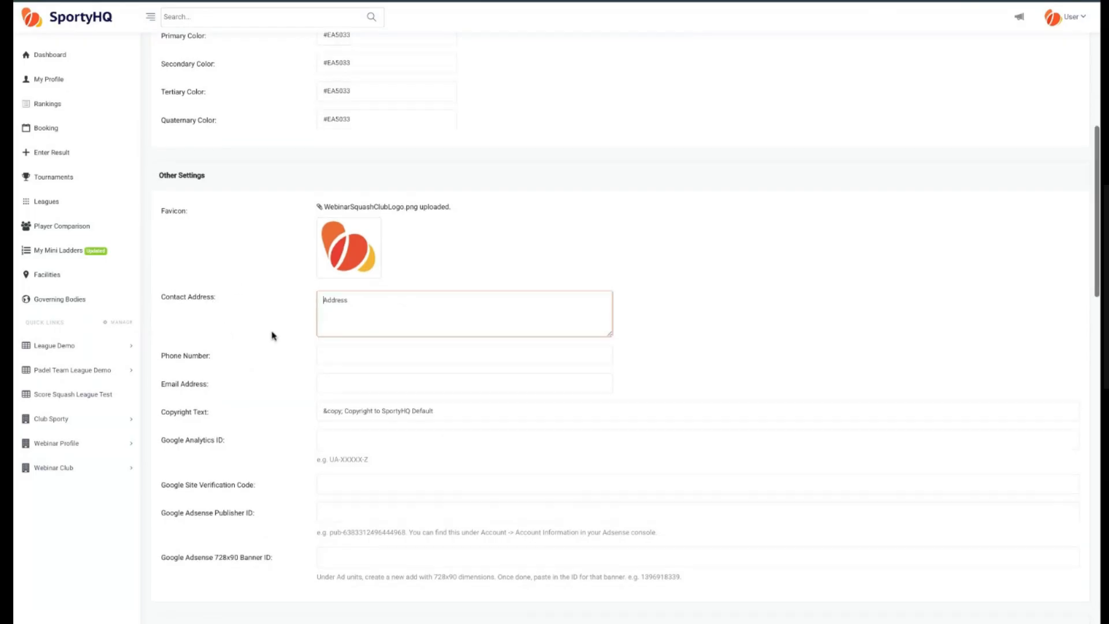
left_click(367, 358)
type("0000000000")
left_click(374, 384)
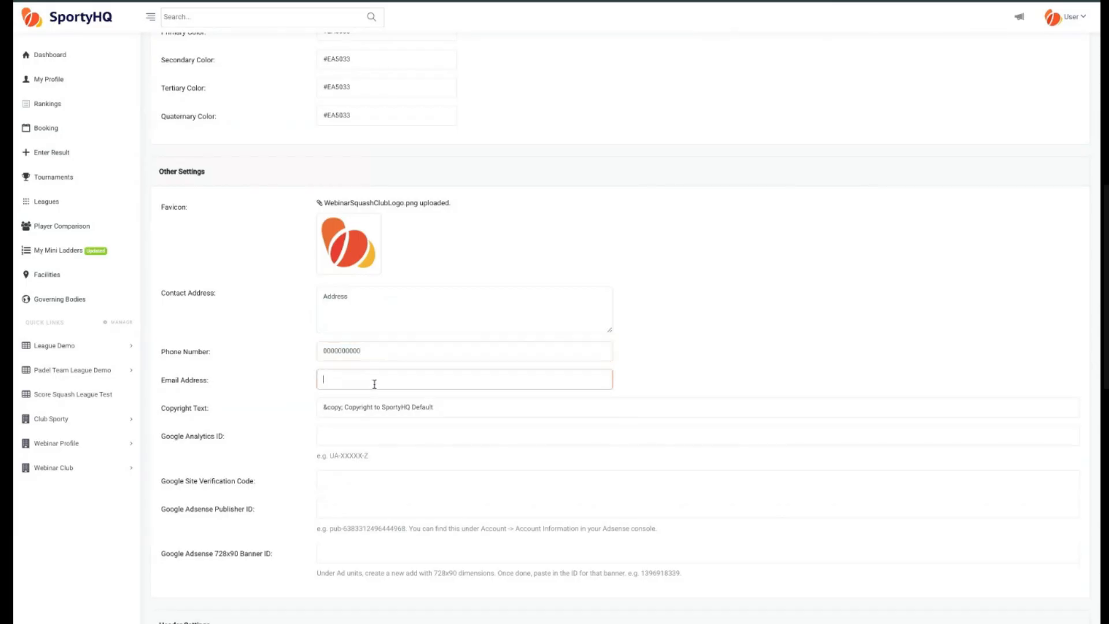
Change the copyright text to read Copyright to Webinar Club.
scroll(306, 415, "down", 1)
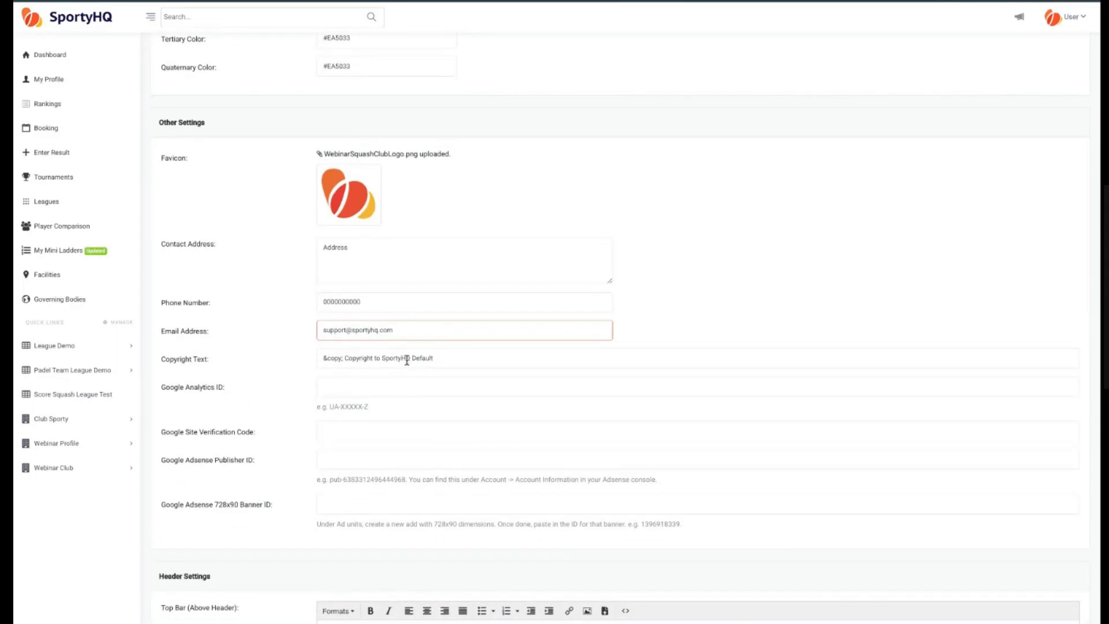
left_click(447, 358)
key("shift+Left")
key("shift+Left")
key("shift+Left")
key("shift+Left")
key("shift+Left")
key("shift+Left")
key("shift+Left")
key("shift+Left")
key("shift+Left")
key("shift+Left")
key("shift+Left")
key("shift+Left")
key("shift+Left")
key("shift+Left")
key("shift+Left")
key("shift+Left")
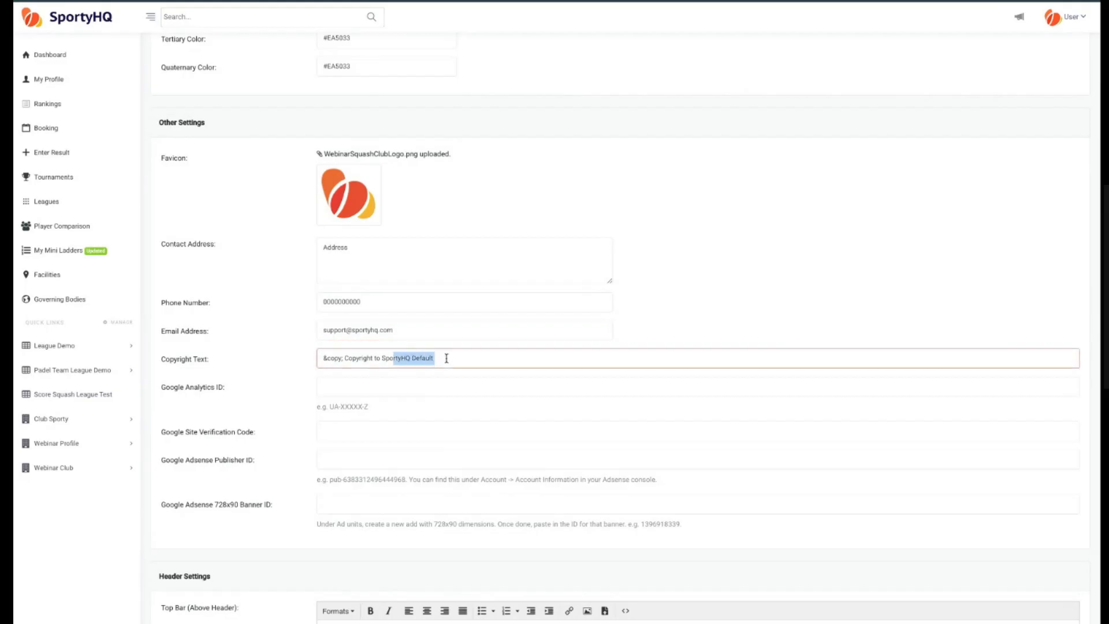
type("Webinar")
Scroll through the header and footer settings sections to examine their content editors.
left_click(242, 318)
scroll(243, 324, "down", 1)
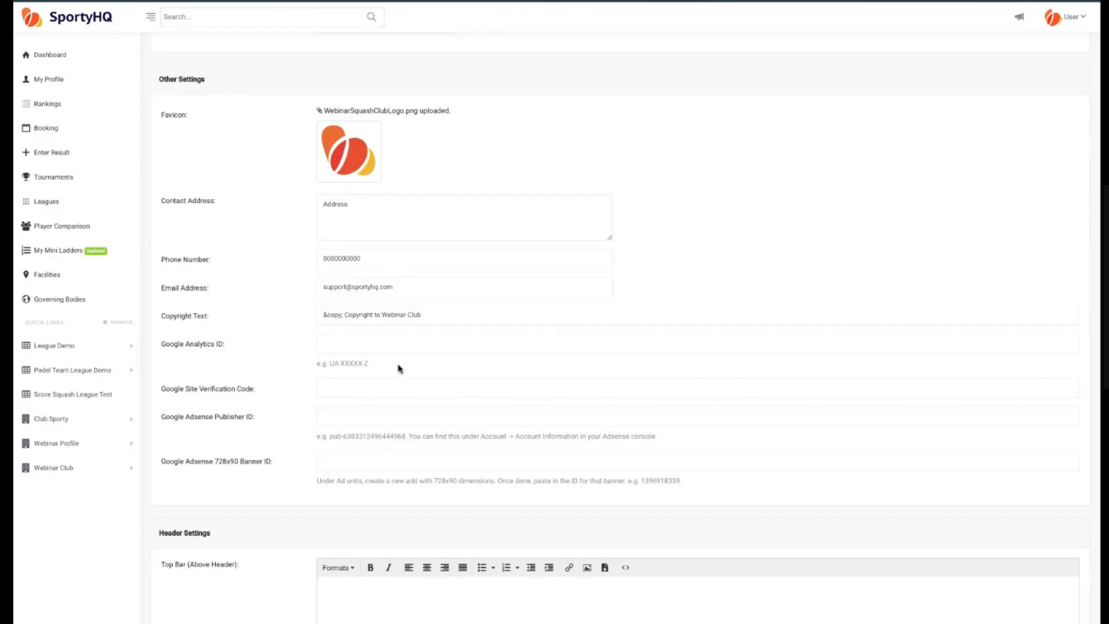
scroll(272, 383, "down", 1)
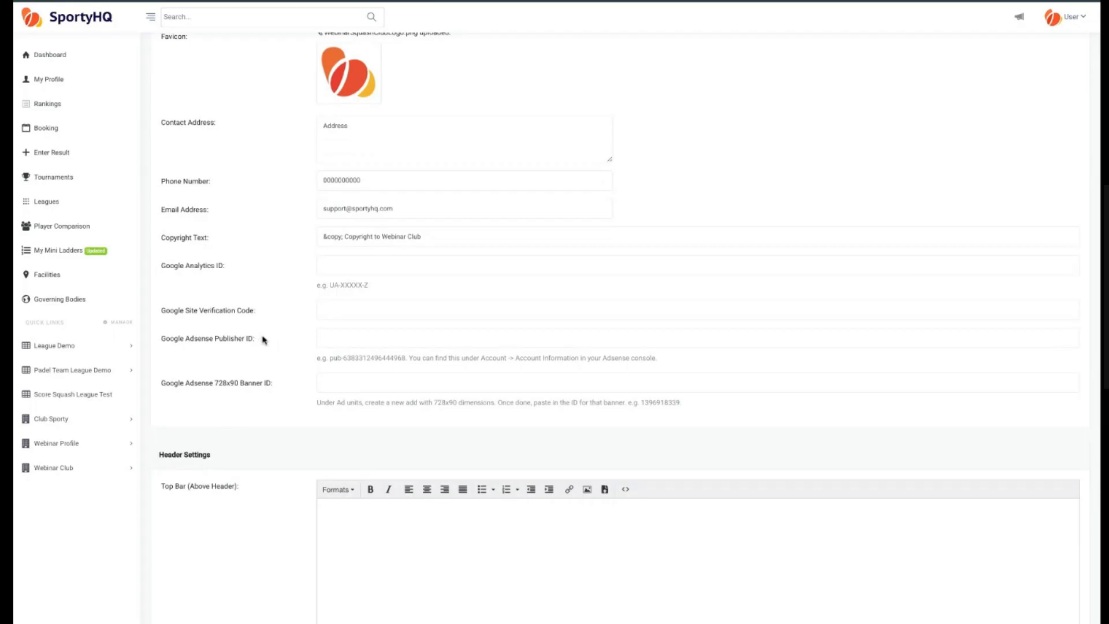
scroll(288, 397, "down", 1)
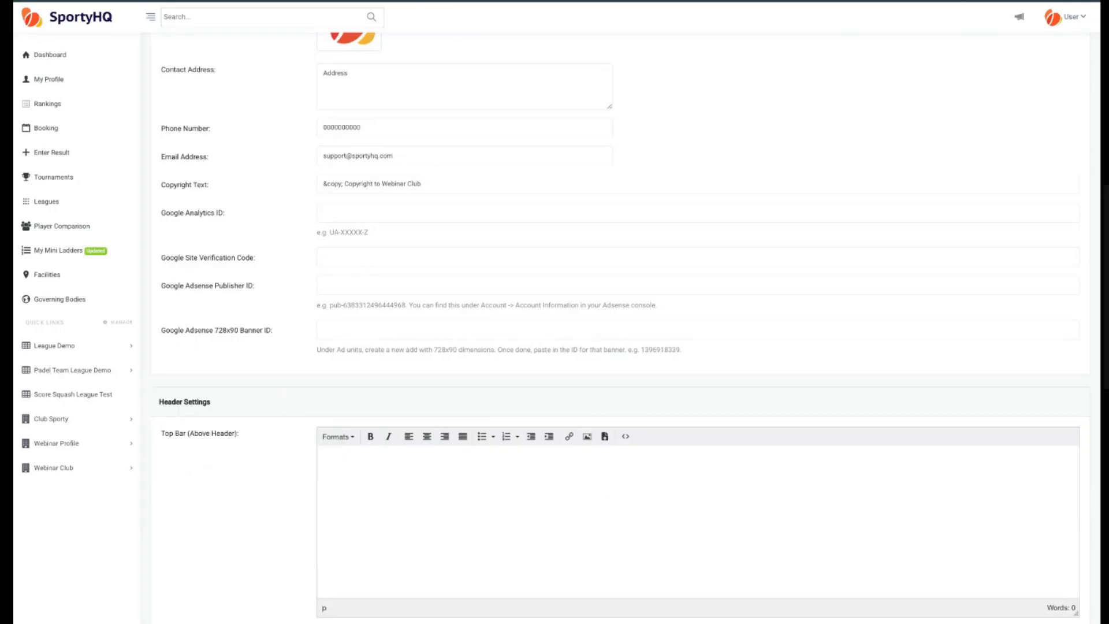
scroll(289, 418, "down", 5)
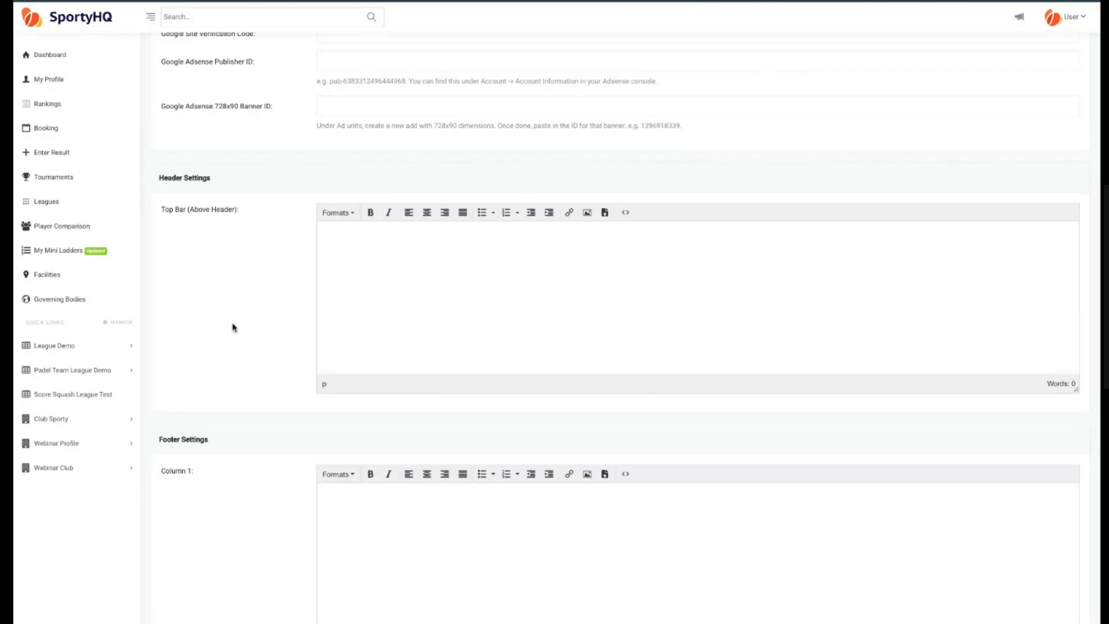
scroll(233, 326, "up", 10)
scroll(232, 326, "down", 15)
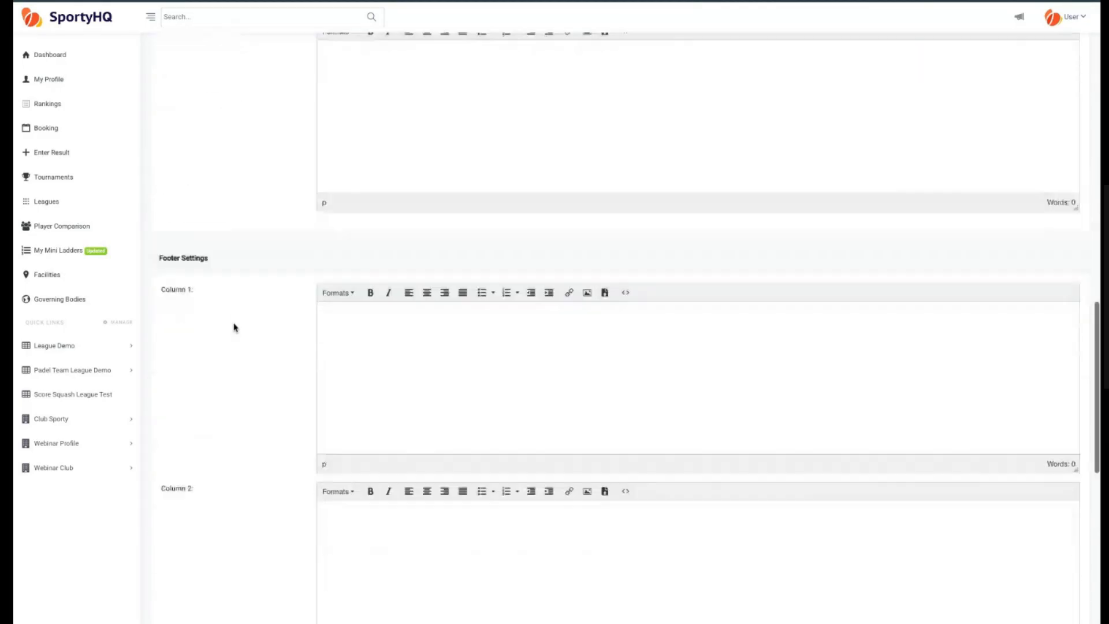
scroll(238, 241, "up", 1)
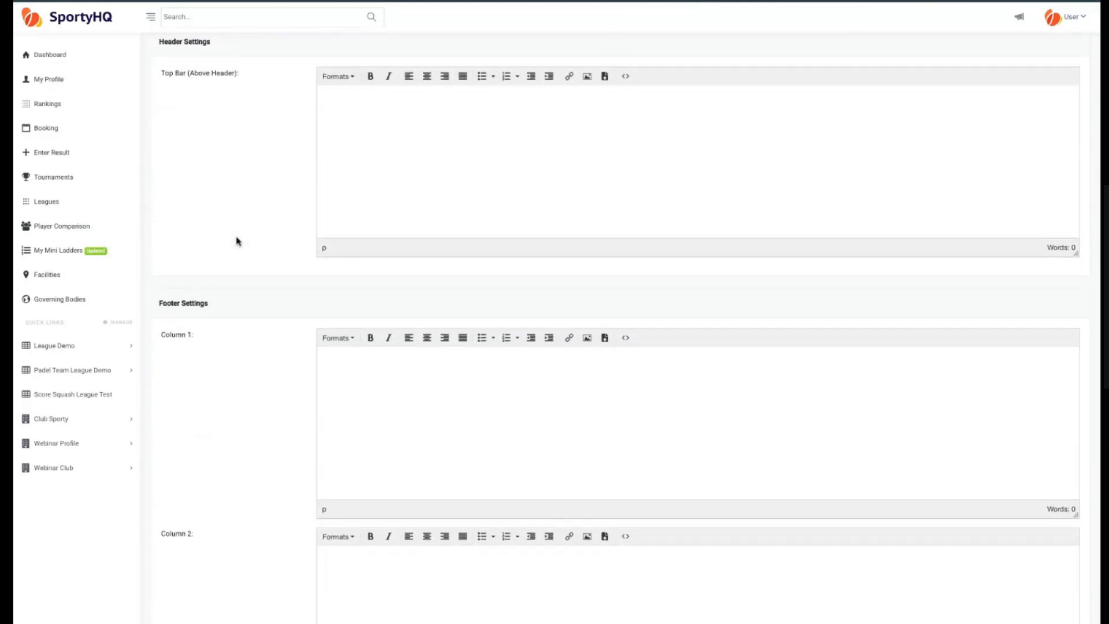
scroll(237, 242, "up", 1)
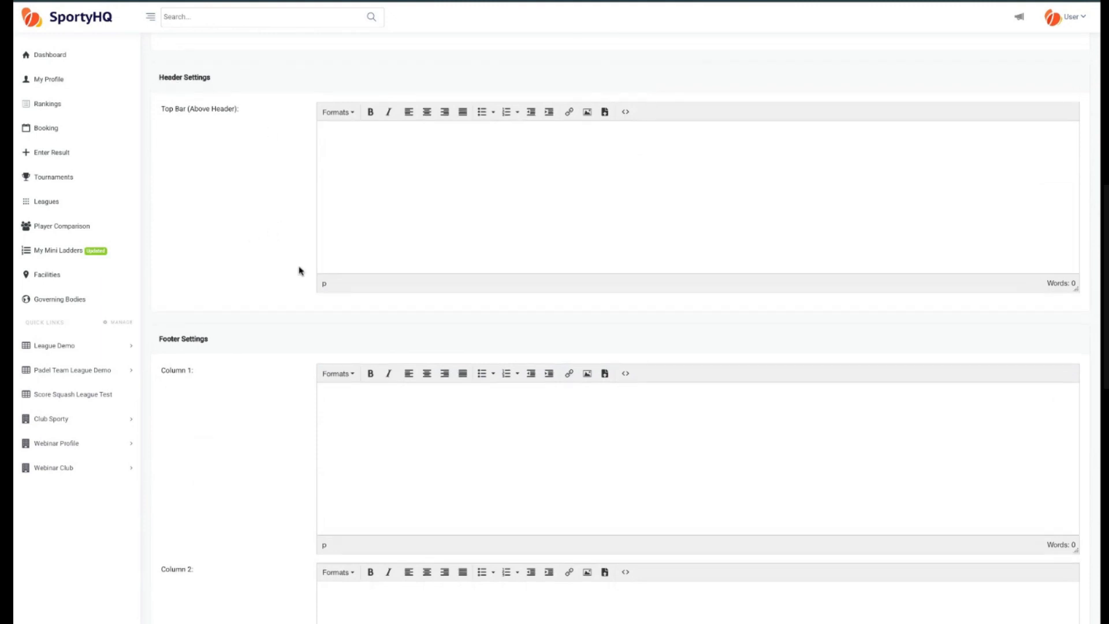
scroll(273, 236, "down", 3)
scroll(273, 236, "down", 1)
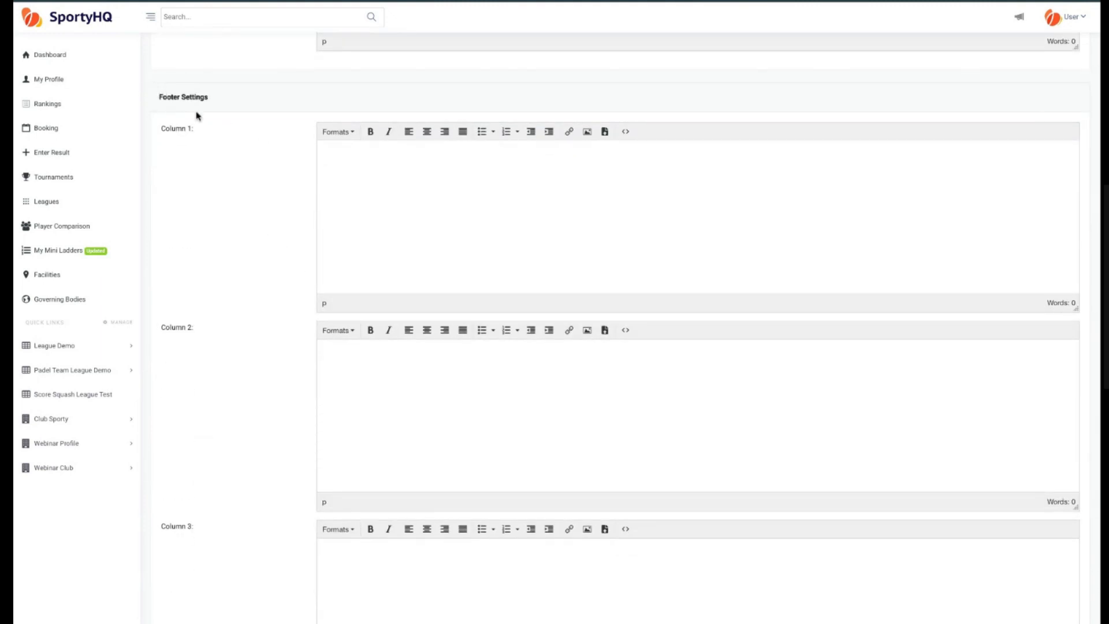
scroll(205, 360, "down", 2)
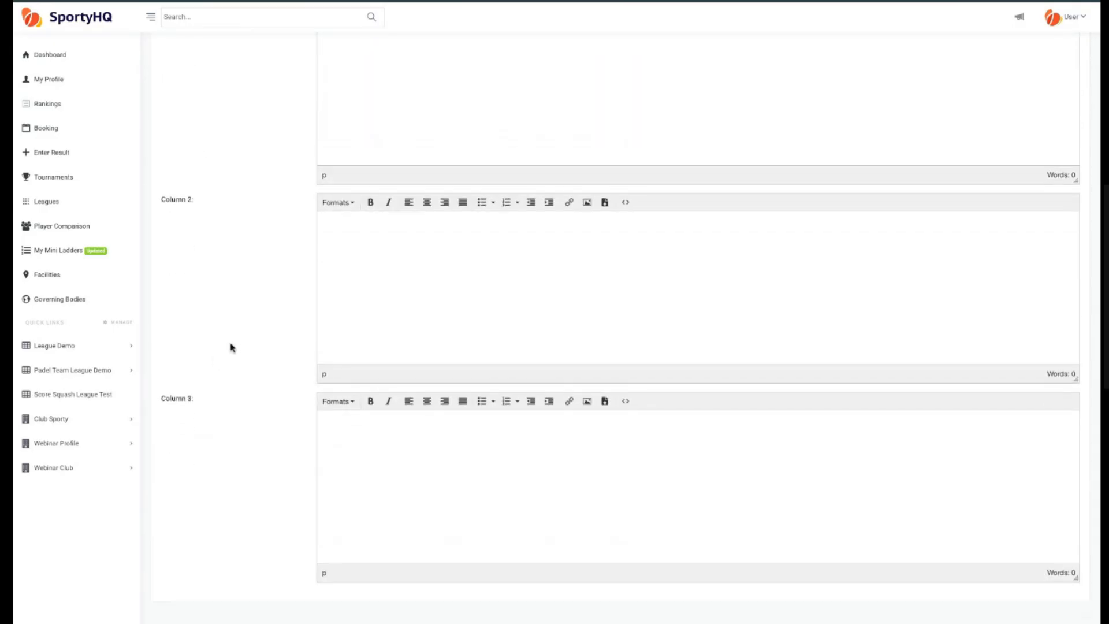
scroll(235, 369, "up", 2)
scroll(235, 369, "down", 2)
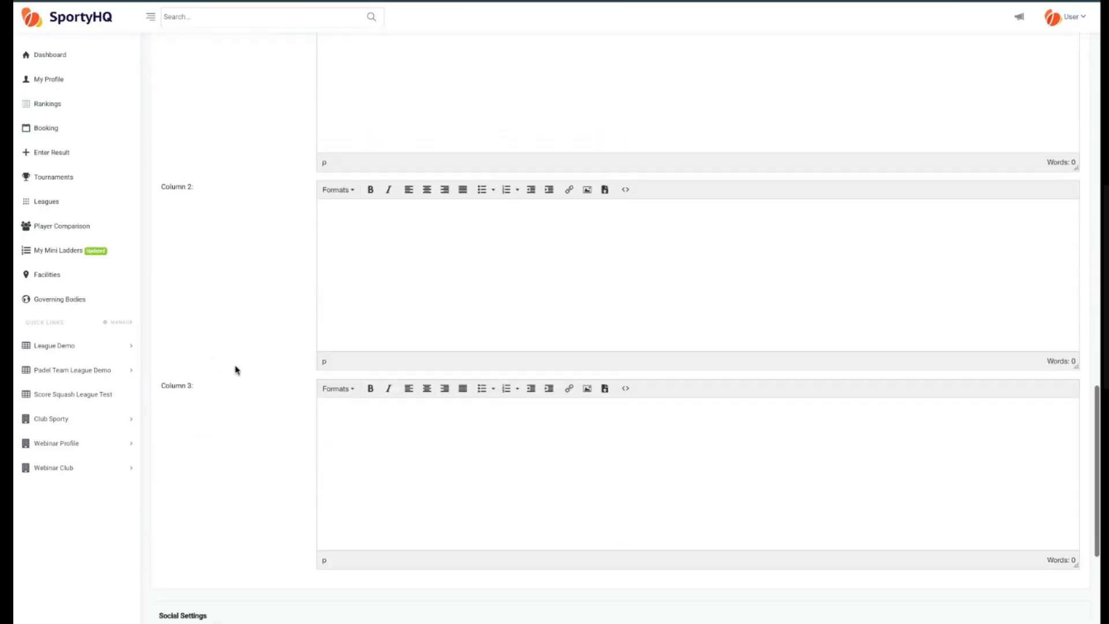
left_click(398, 238)
type("dvsabdvsi")
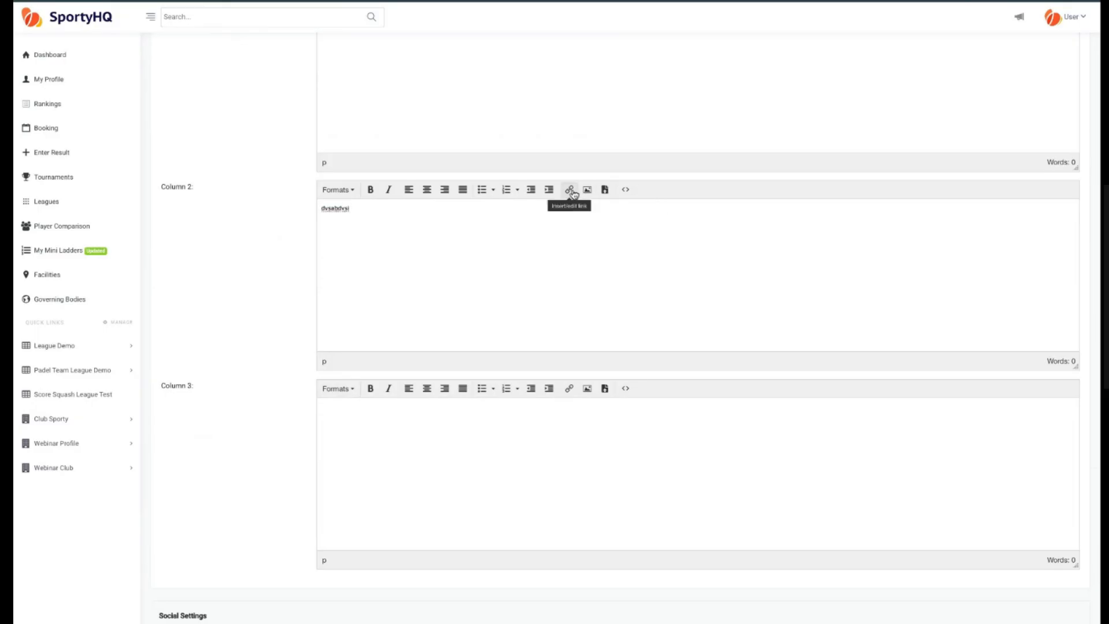
double_click(361, 209)
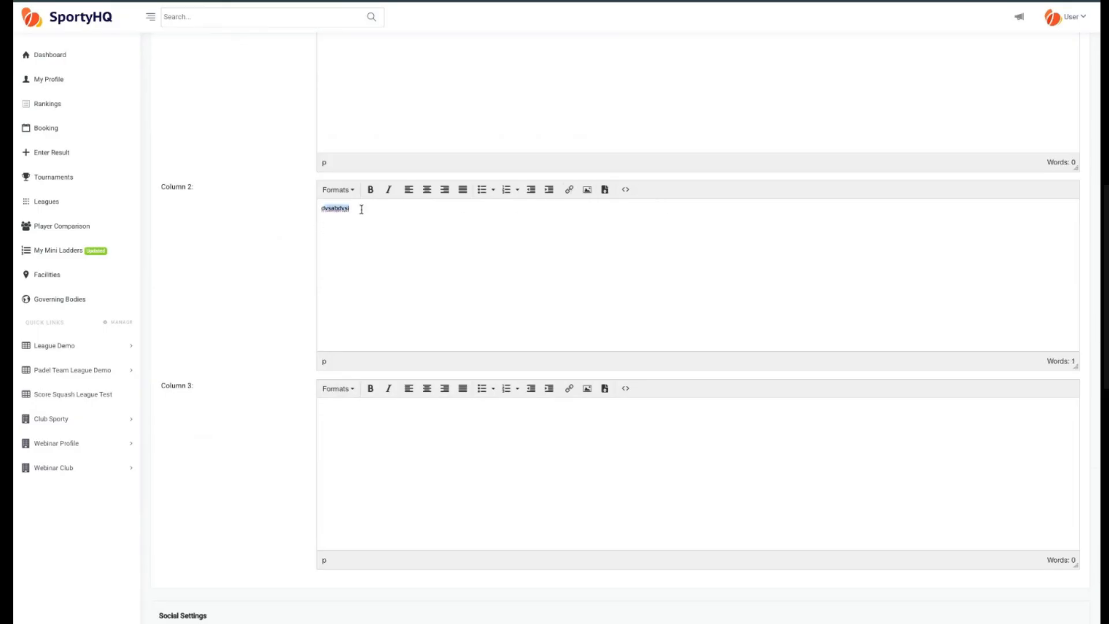
key("BackSpace")
Enter linked.co as the LinkedIn URL in the social settings and save the website settings.
scroll(261, 262, "up", 2)
scroll(261, 263, "down", 6)
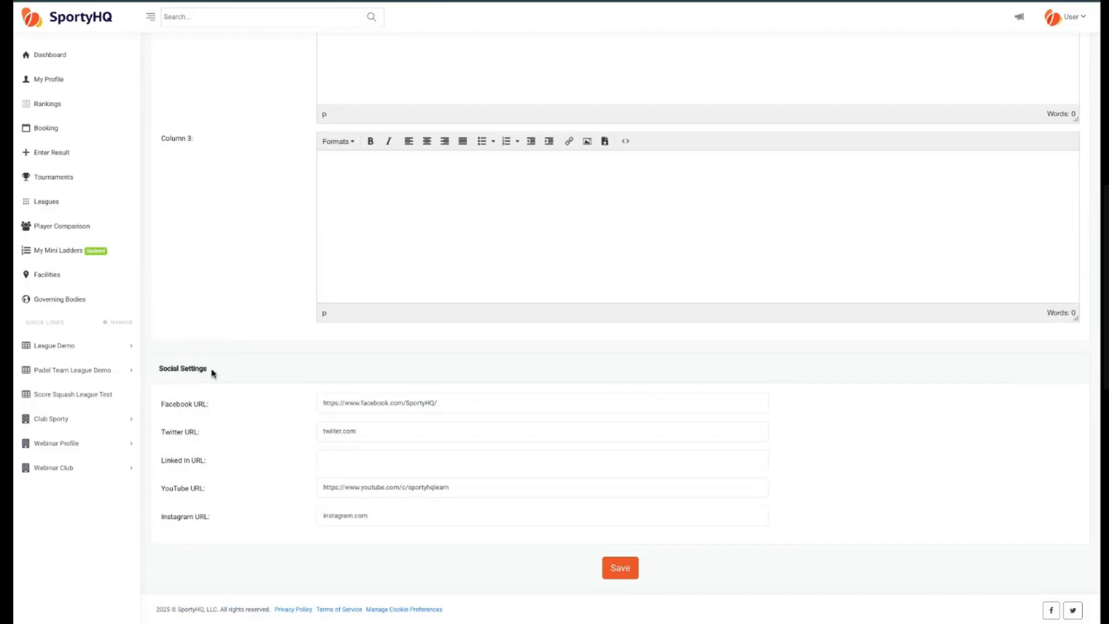
left_click(352, 460)
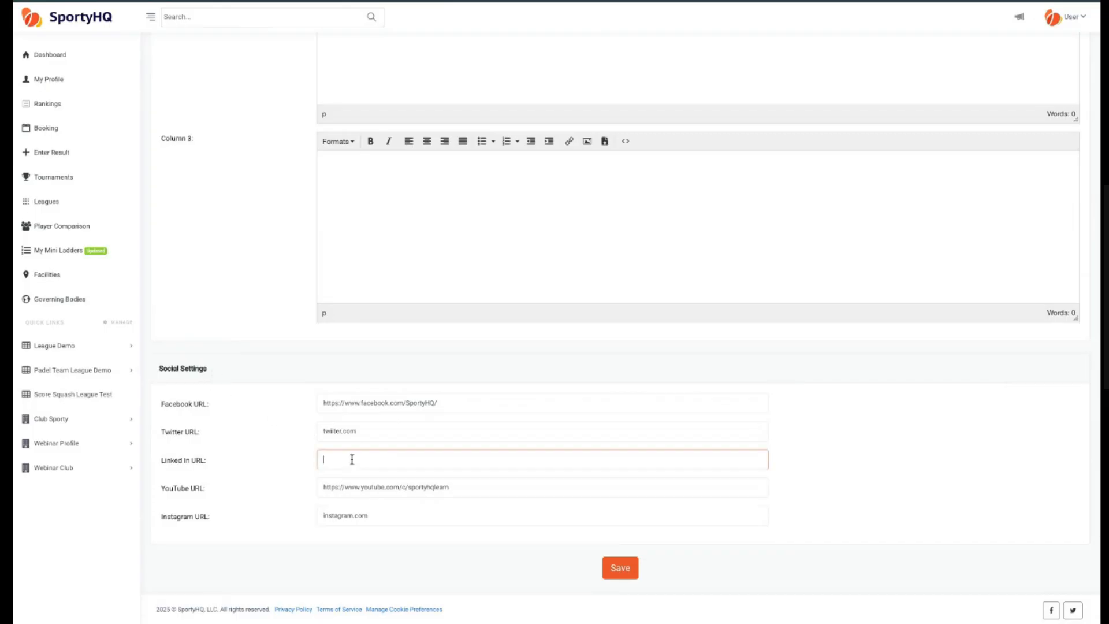
type("linked.com")
left_click(302, 443)
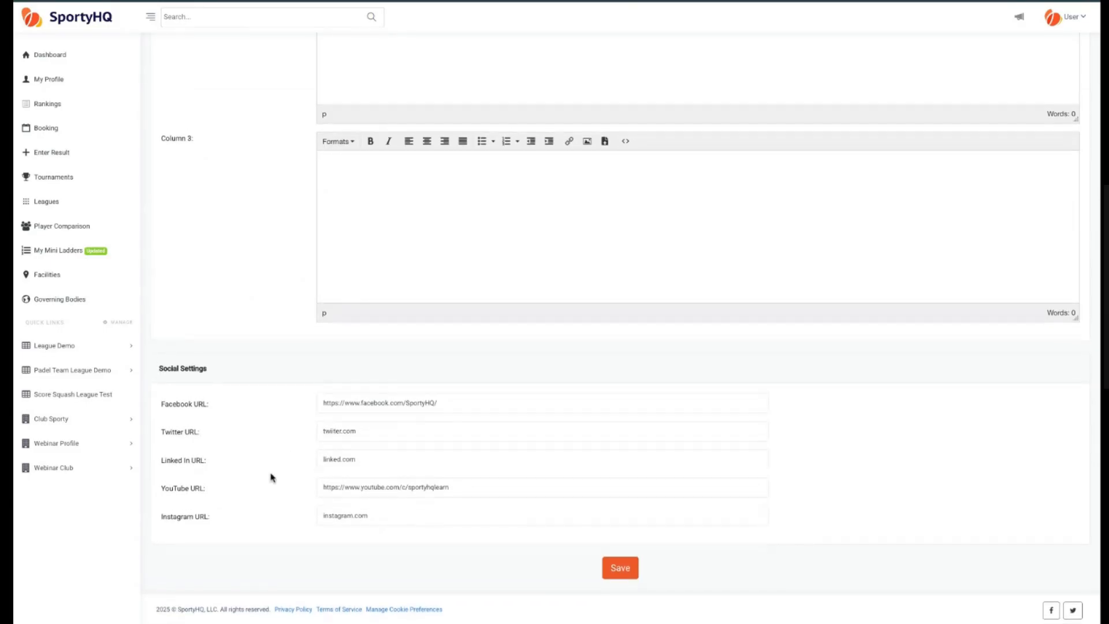
left_click(624, 571)
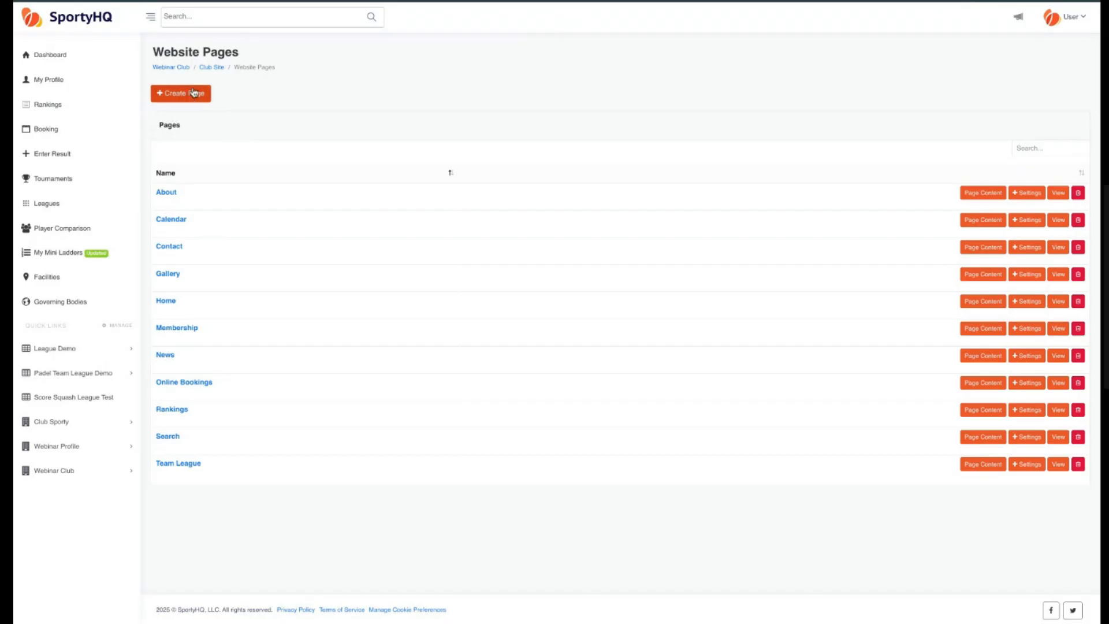
Open the live view of the Home page from the website pages list.
scroll(219, 277, "down", 1)
scroll(219, 277, "up", 1)
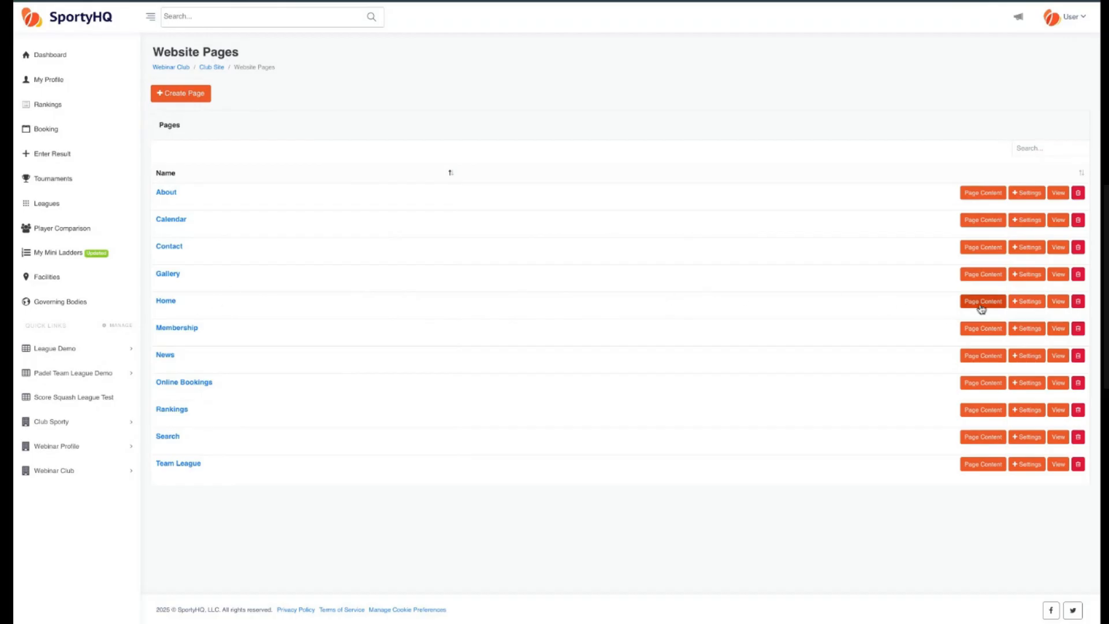
left_click(1059, 302)
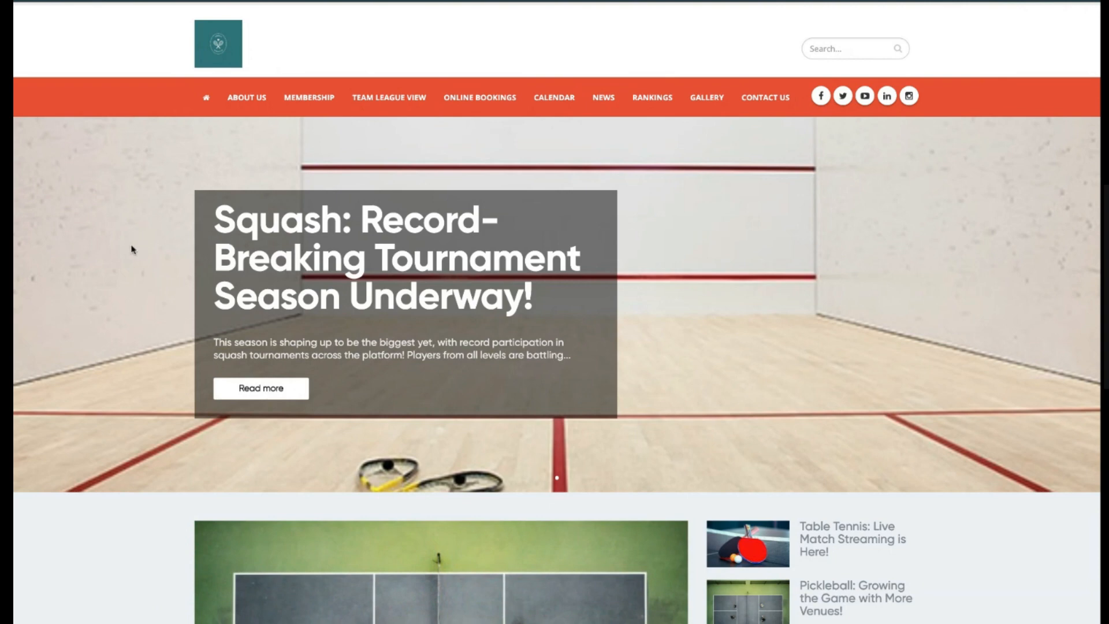
scroll(132, 250, "down", 1)
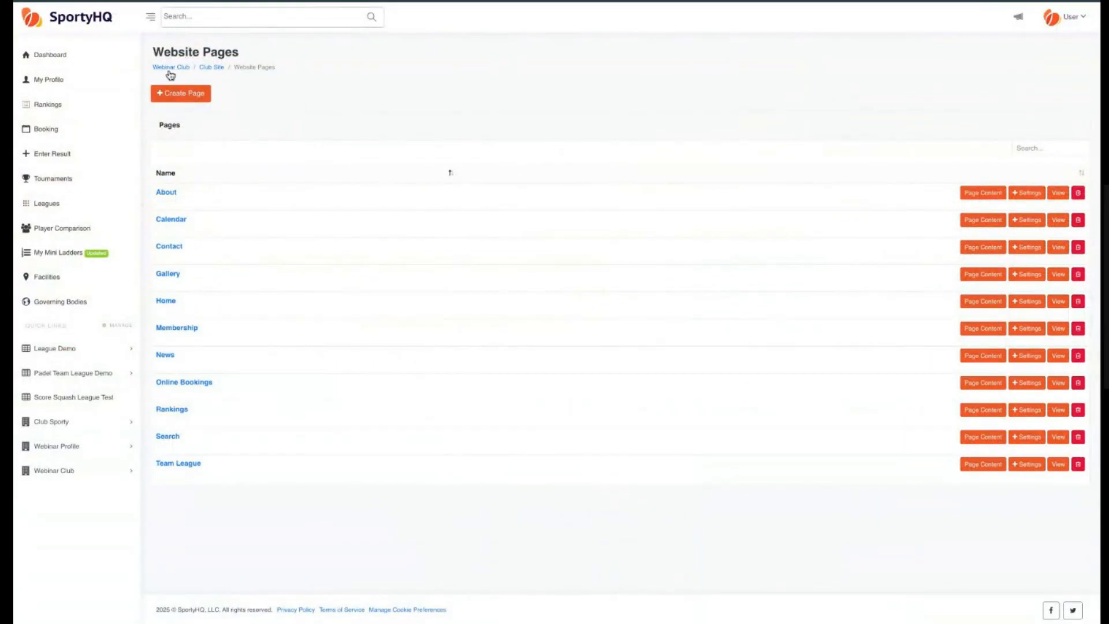
Go to the club admin page and open the Announcements posts list.
left_click(168, 69)
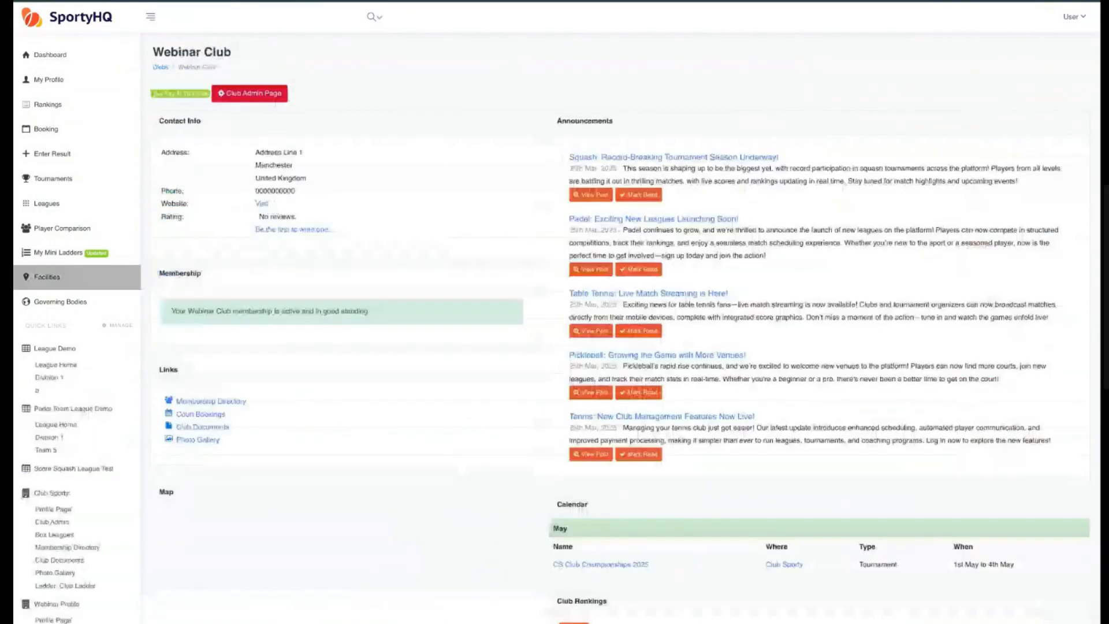
left_click(256, 93)
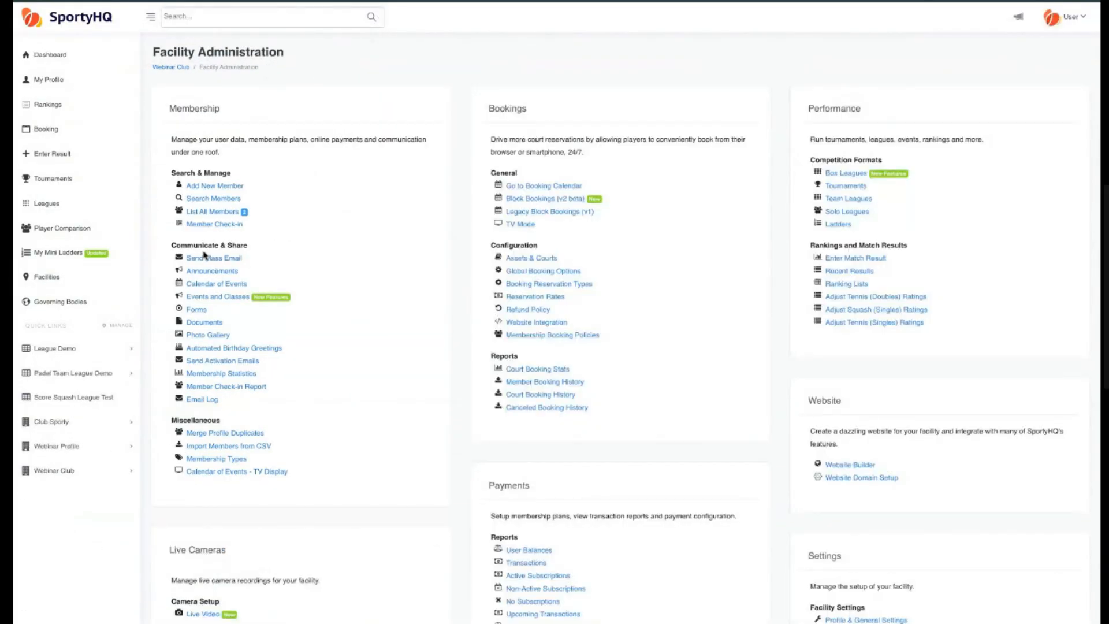
left_click(207, 272)
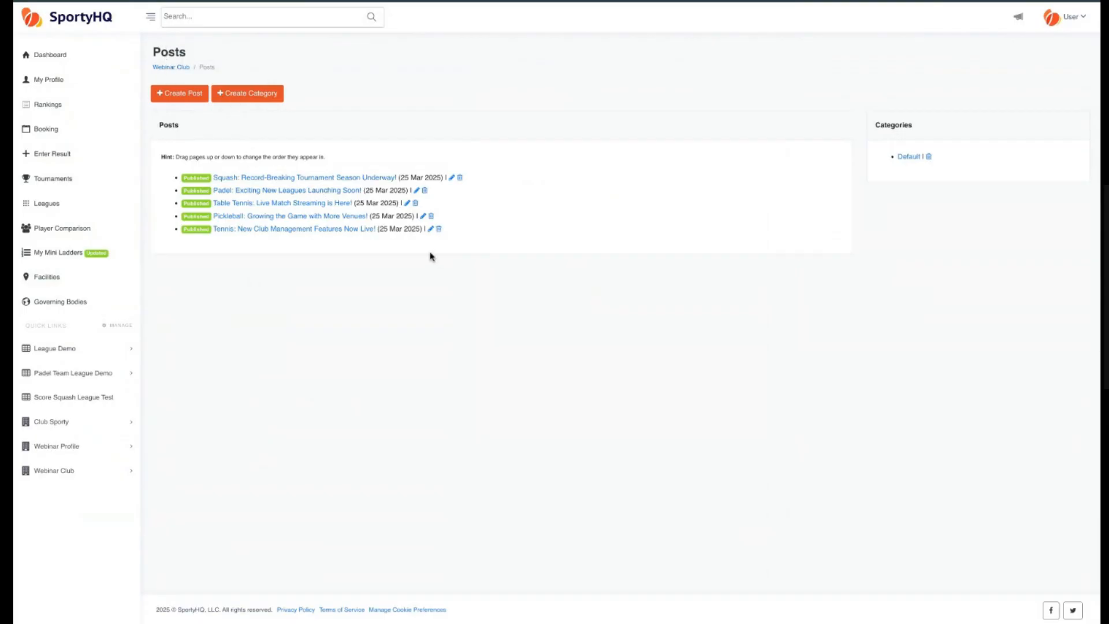
Return to the live homepage and browse through the announcement slider and news posts.
key("alt+Left")
double_click(588, 122)
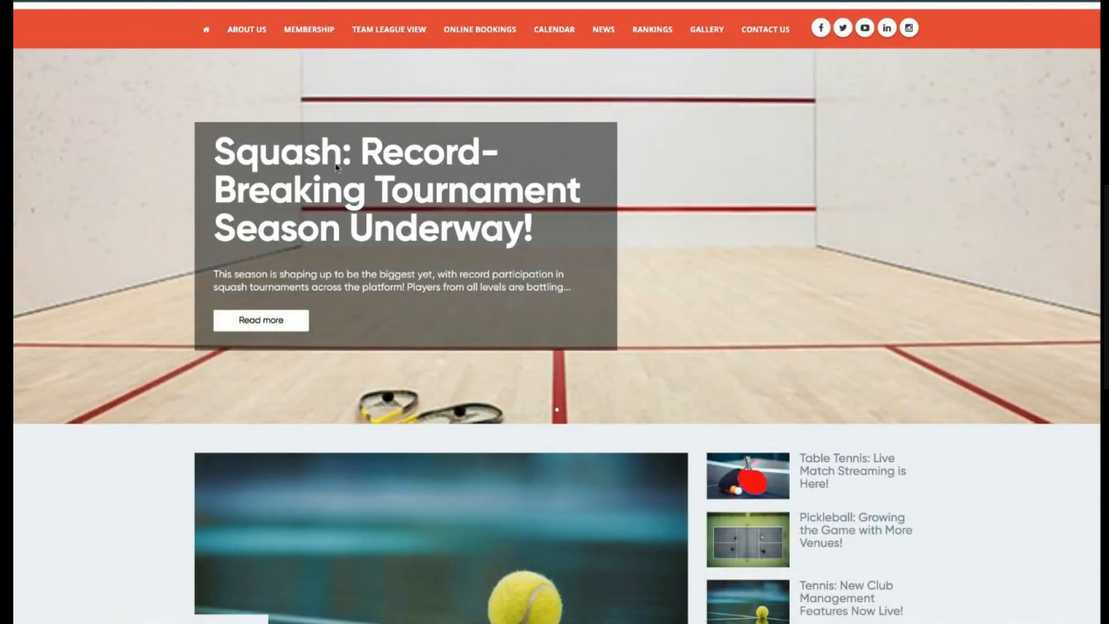
scroll(336, 167, "down", 5)
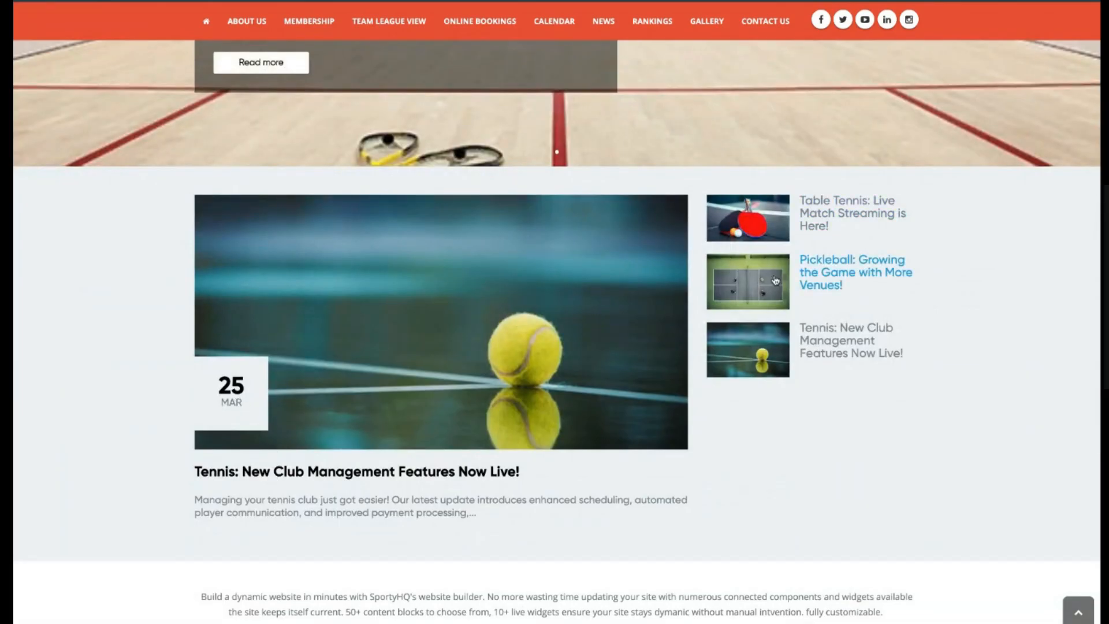
scroll(220, 359, "down", 1)
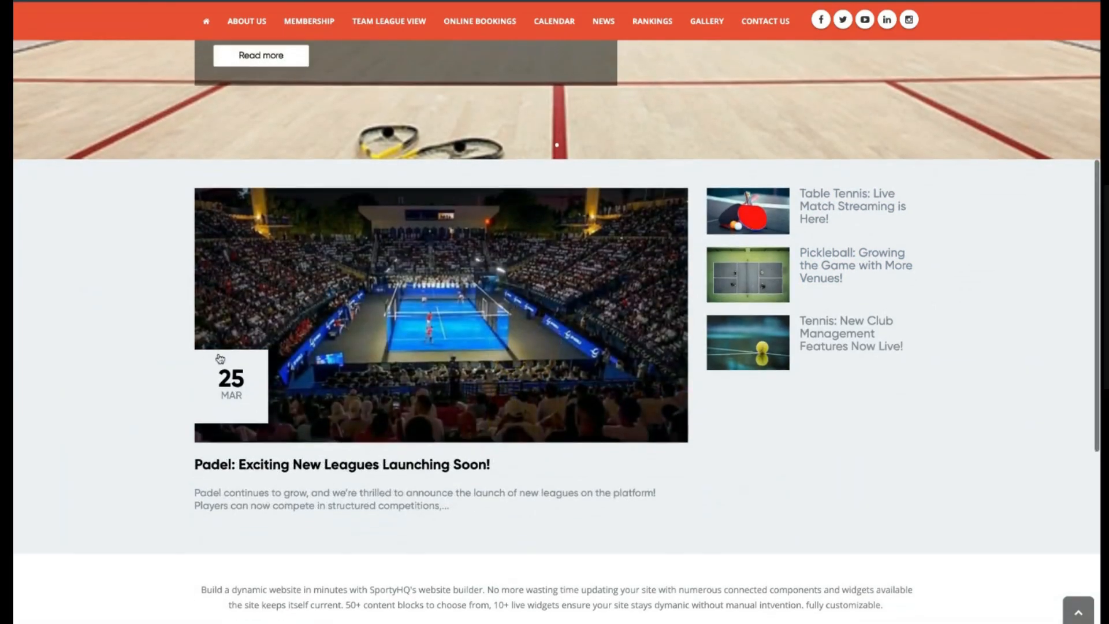
scroll(219, 359, "up", 6)
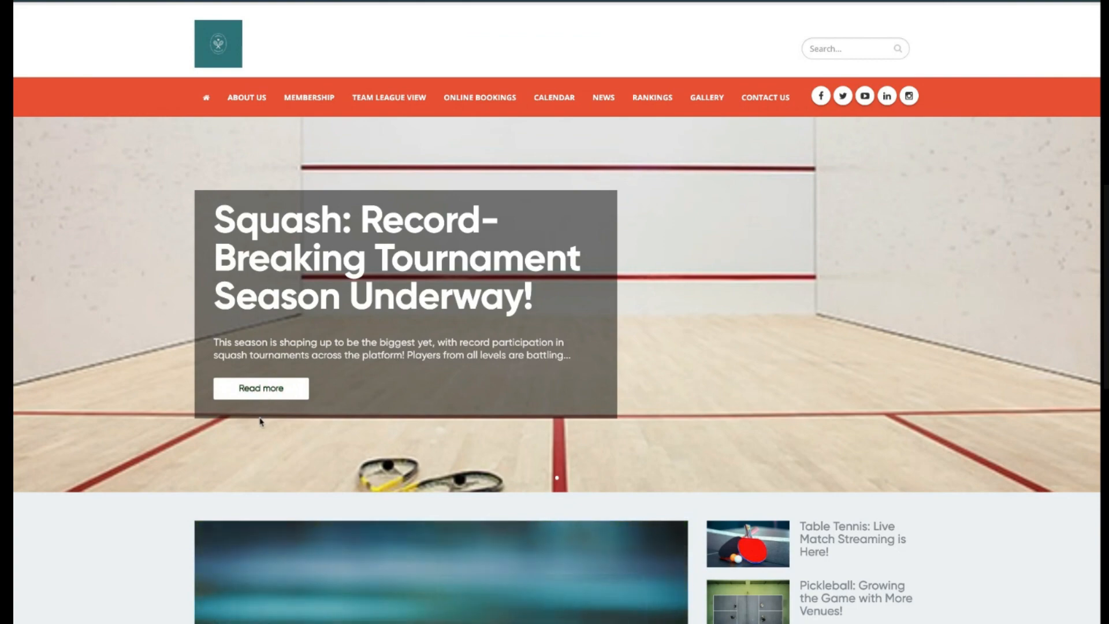
scroll(260, 421, "down", 5)
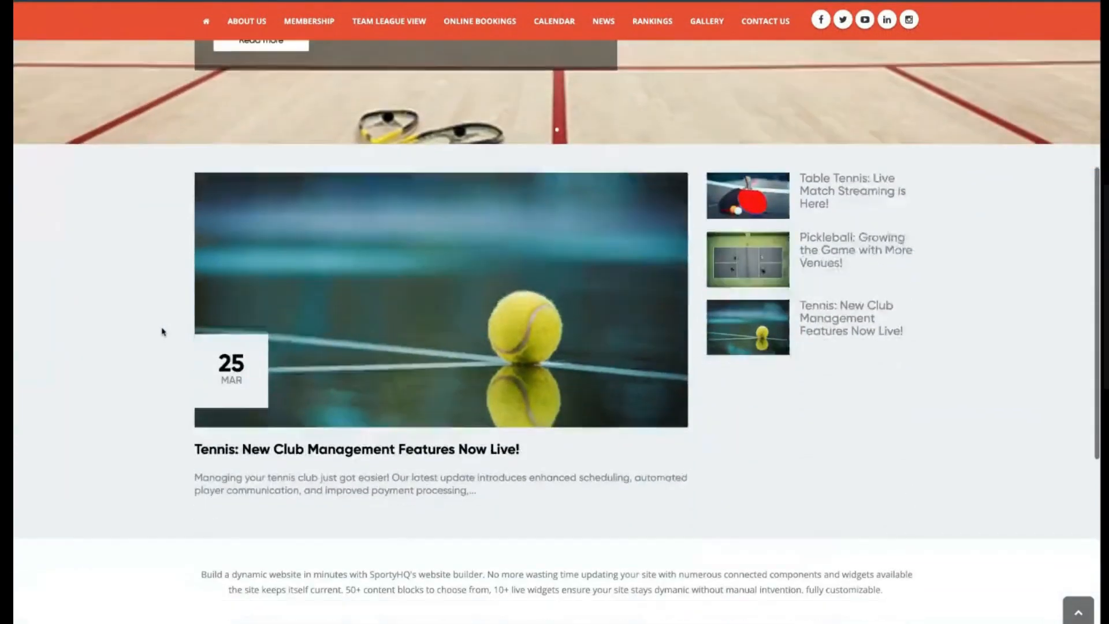
scroll(164, 327, "down", 3)
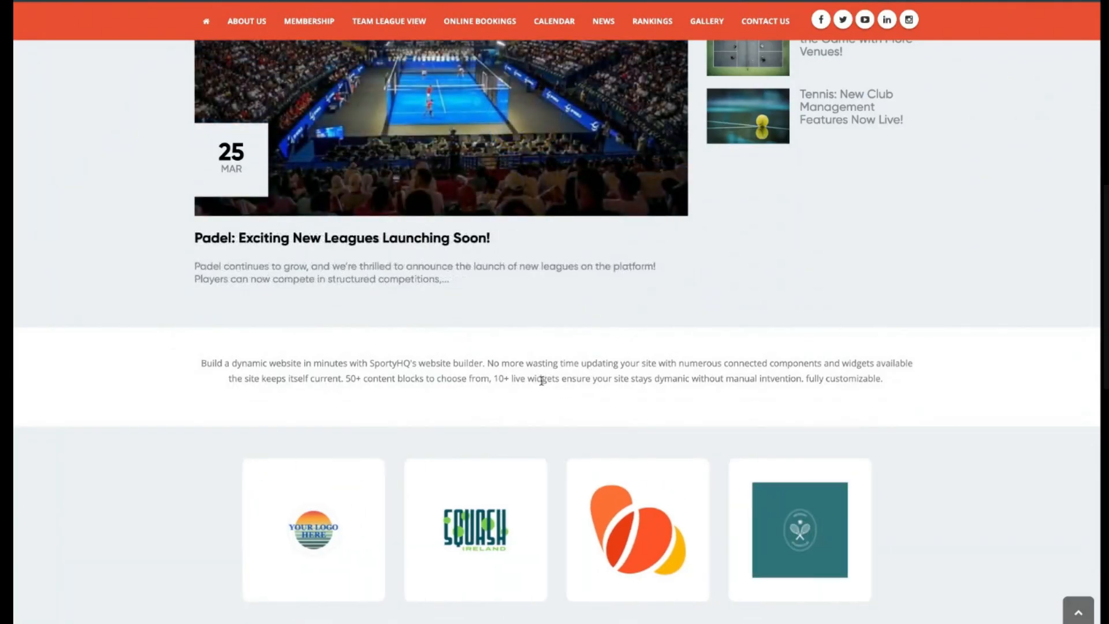
Examine the homepage's intro text, logo strip and footer copyright line.
left_click_drag(199, 363, 599, 375)
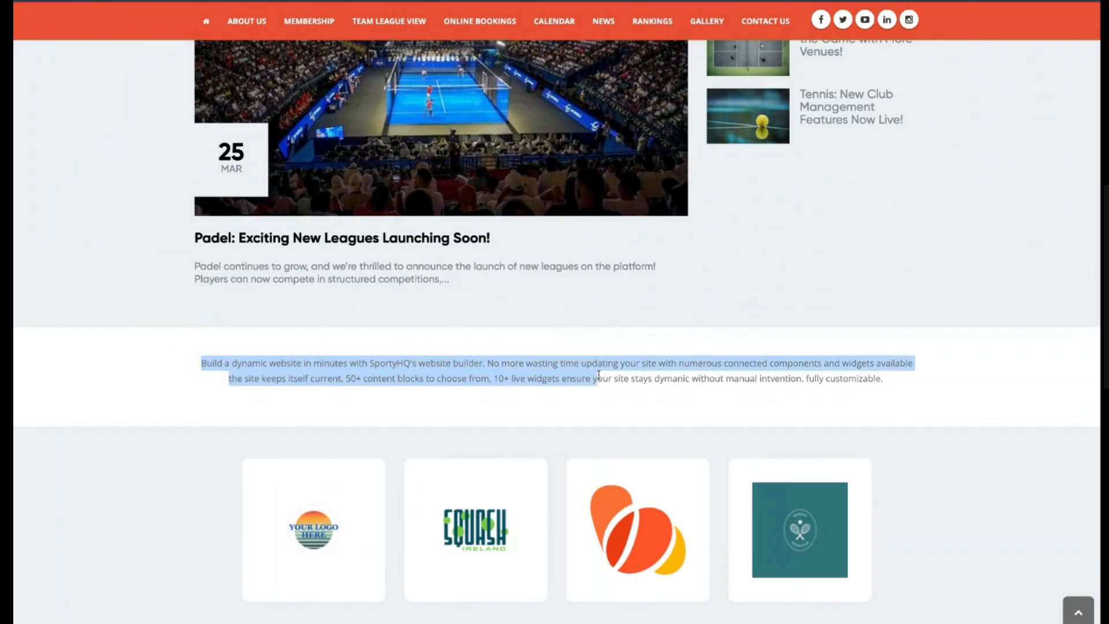
double_click(709, 375)
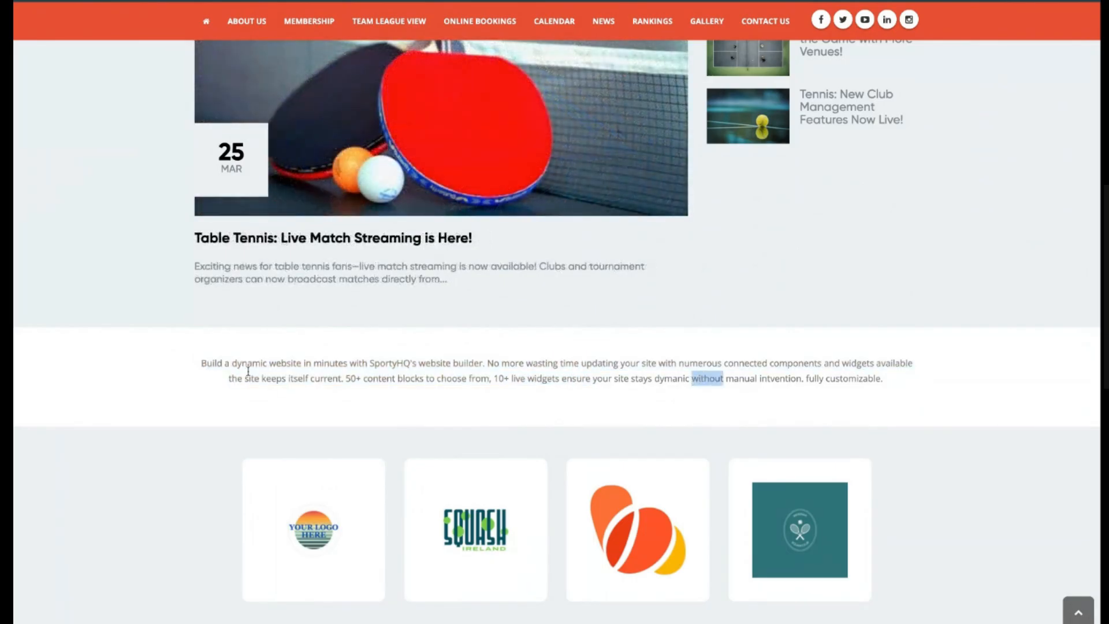
scroll(181, 349, "down", 1)
scroll(180, 348, "down", 2)
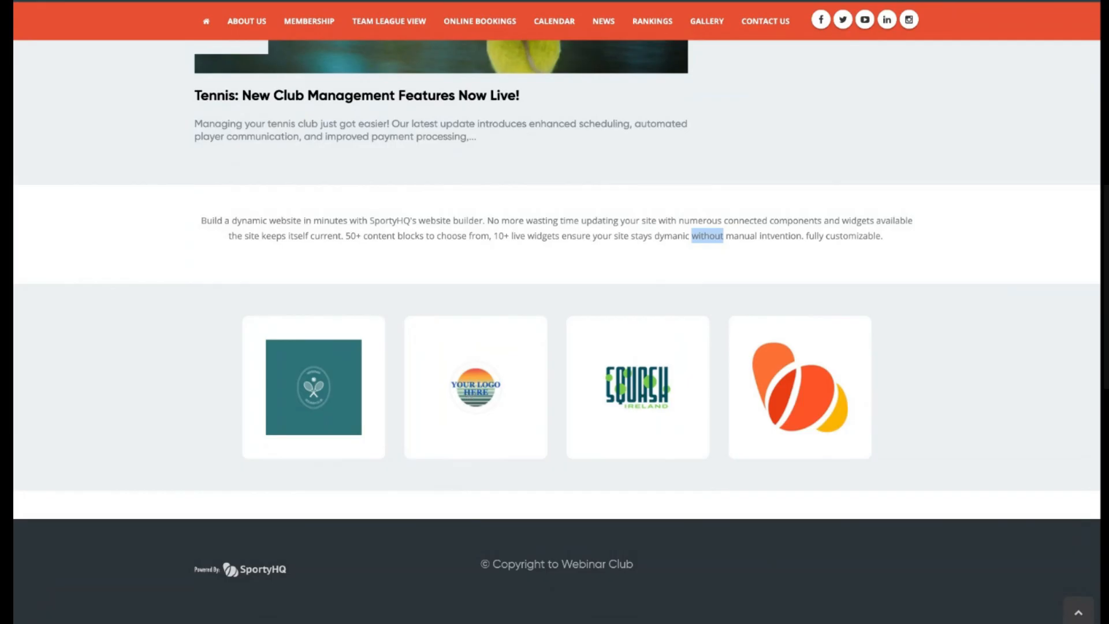
scroll(217, 397, "down", 1)
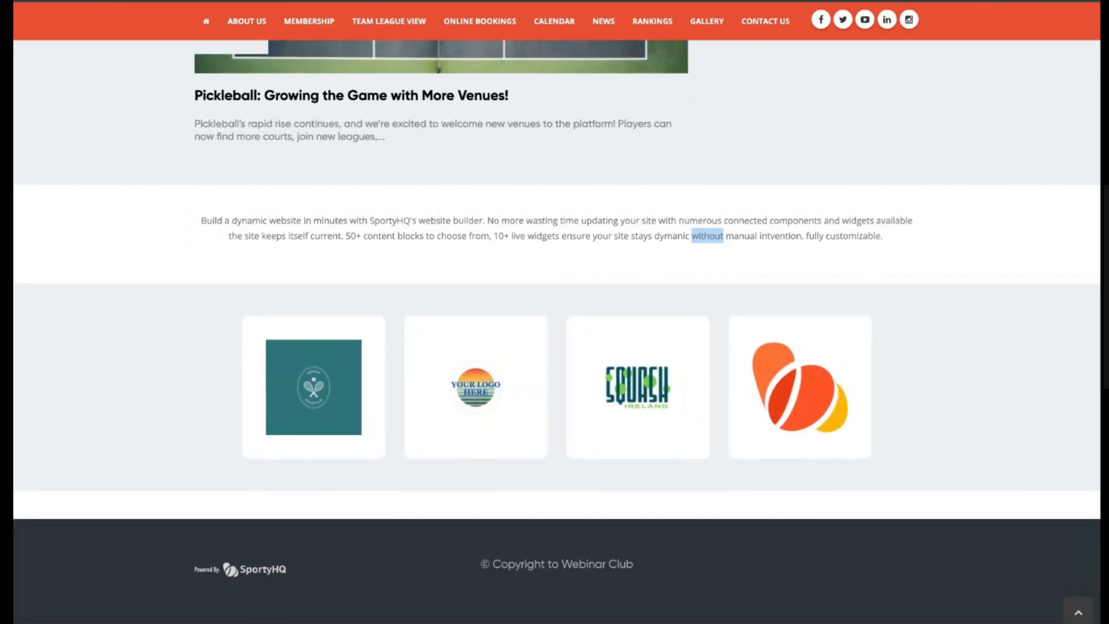
triple_click(635, 567)
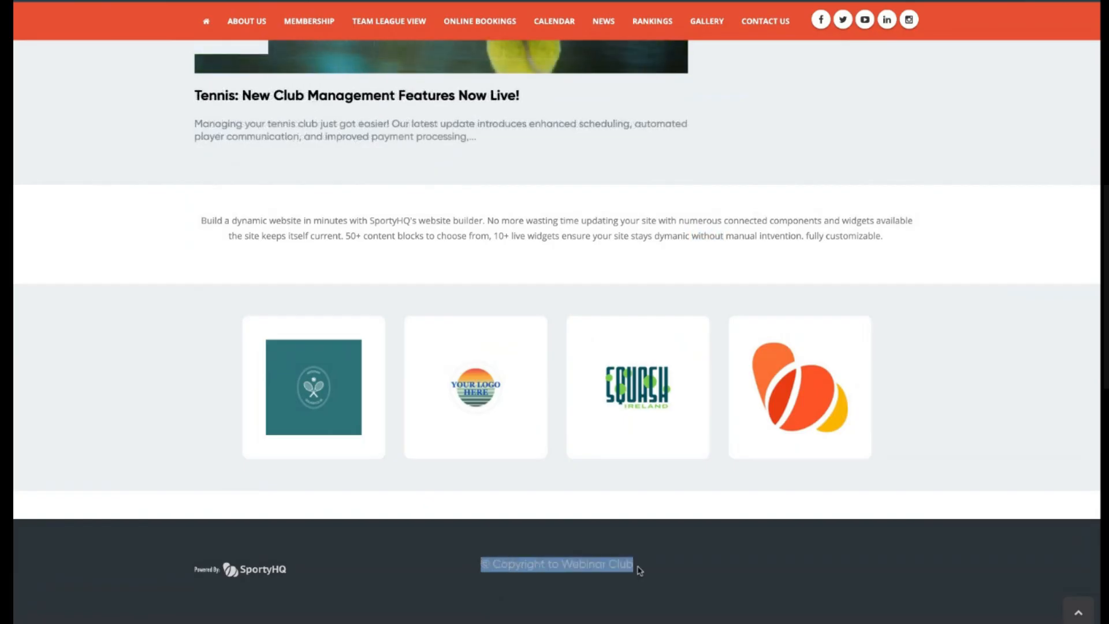
left_click(522, 563)
scroll(394, 551, "up", 7)
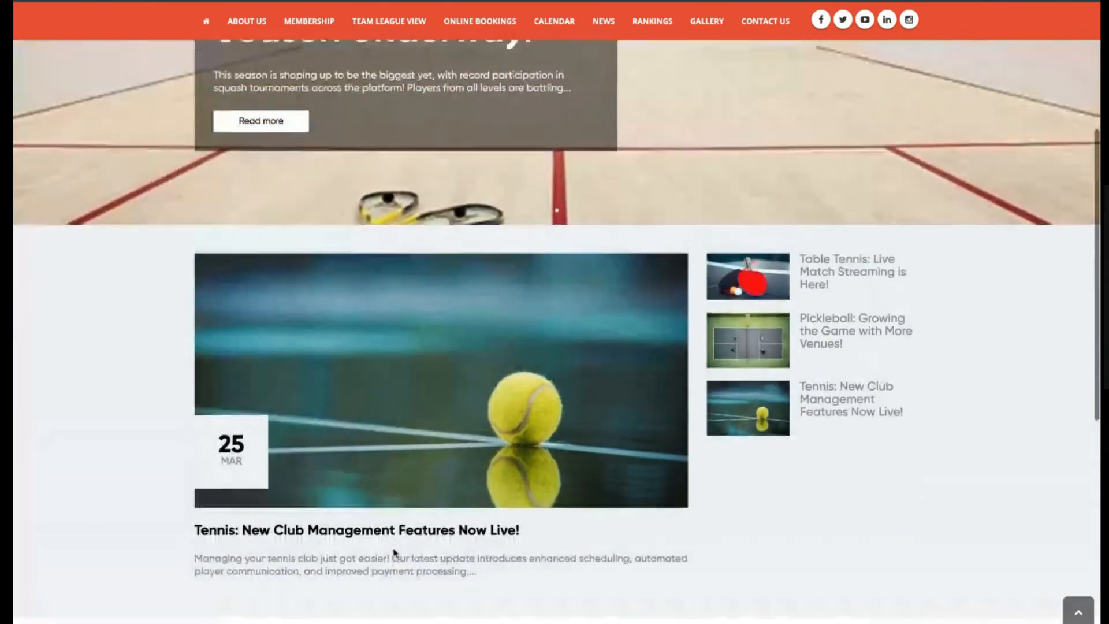
scroll(394, 552, "up", 4)
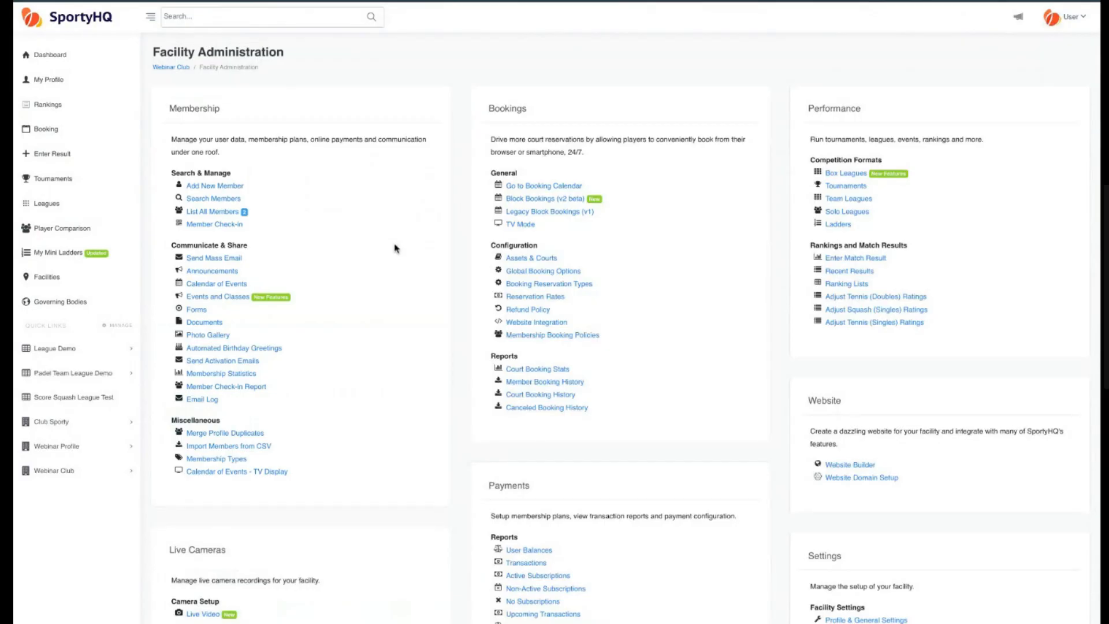
Open the Website Builder and create a new page named Personnel.
scroll(395, 247, "down", 3)
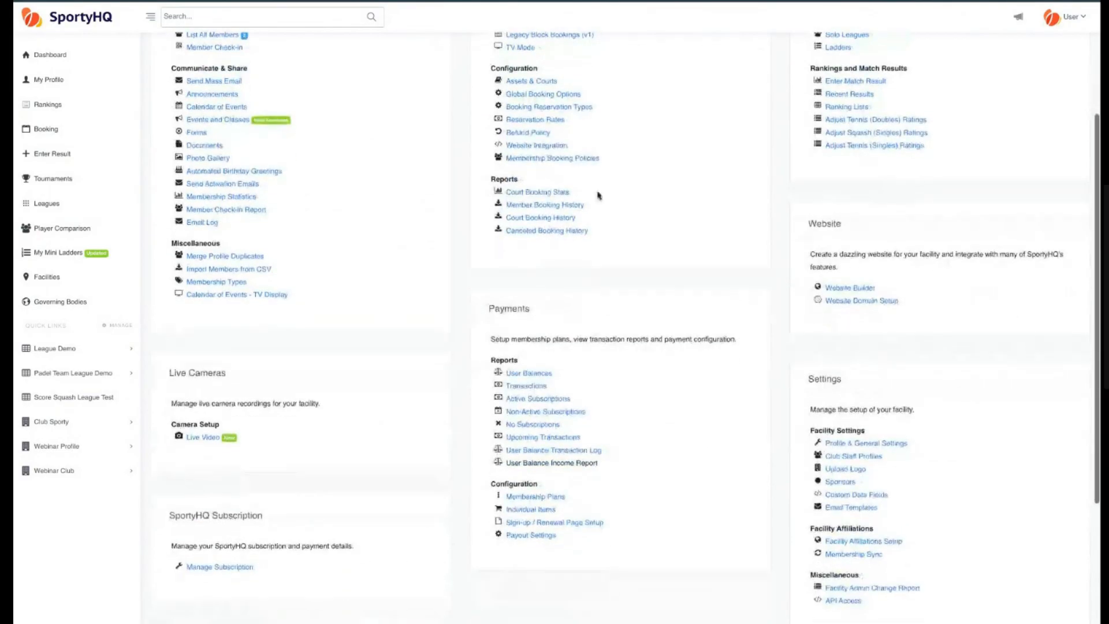
left_click(850, 289)
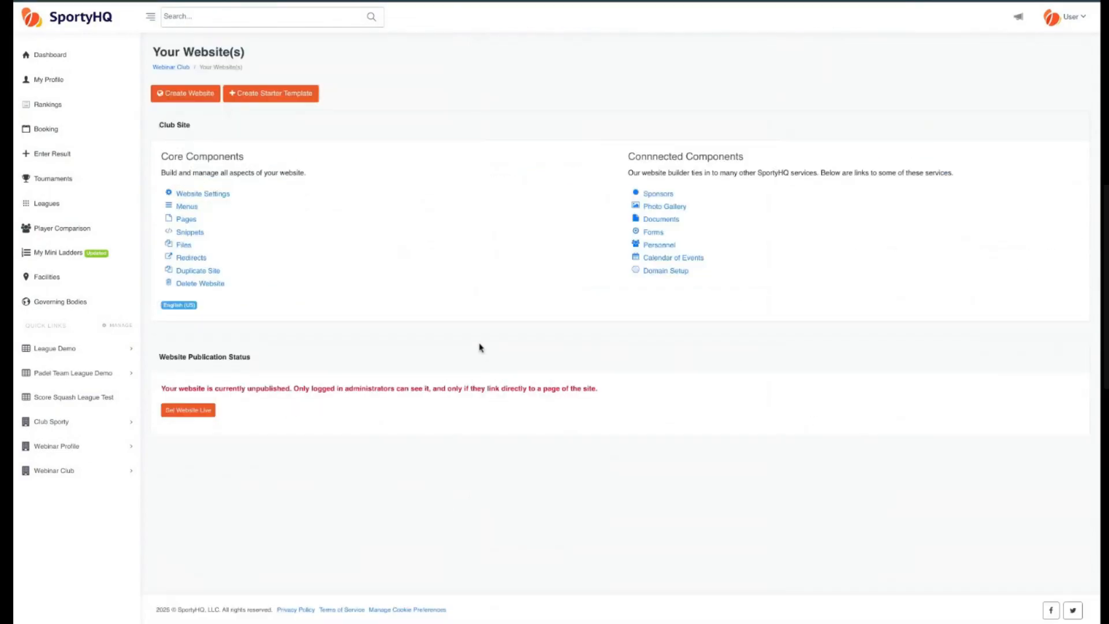
left_click(186, 219)
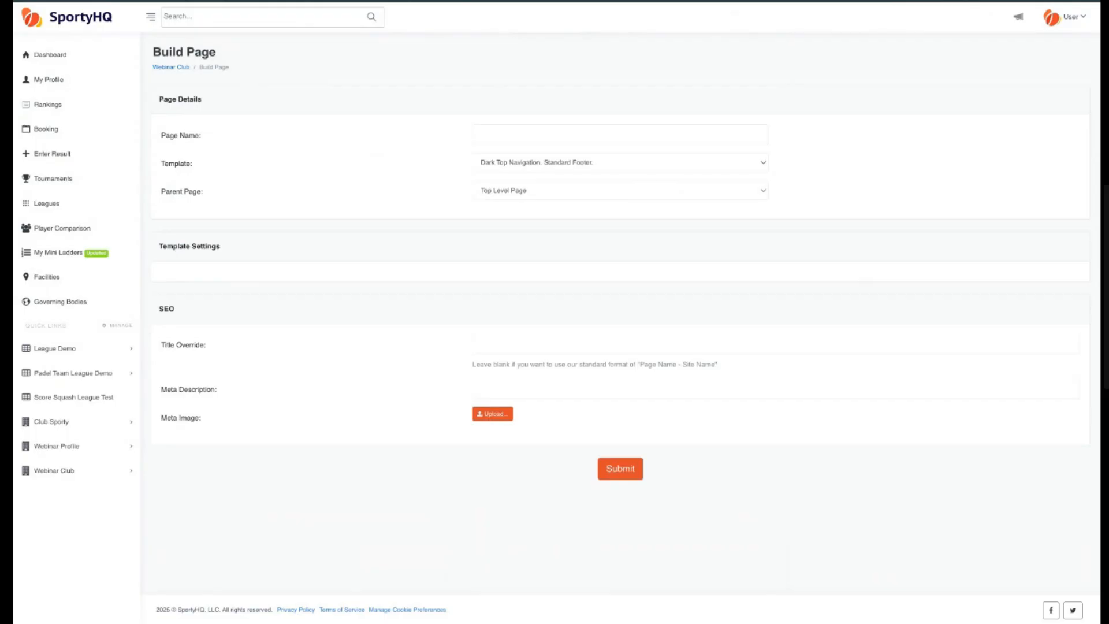
left_click(511, 136)
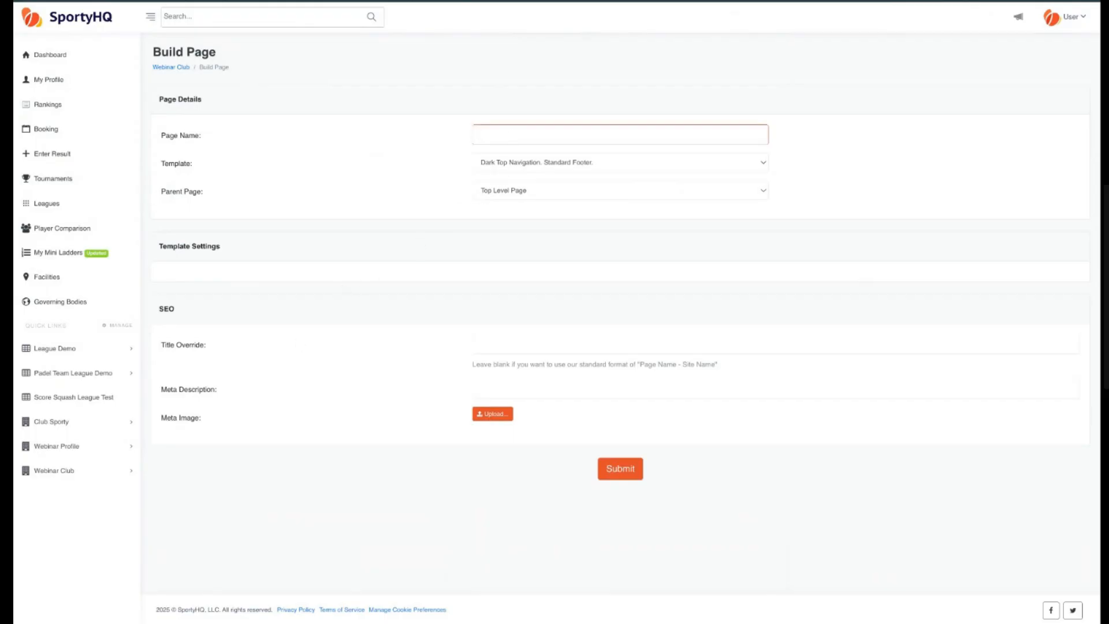
type("Personnel")
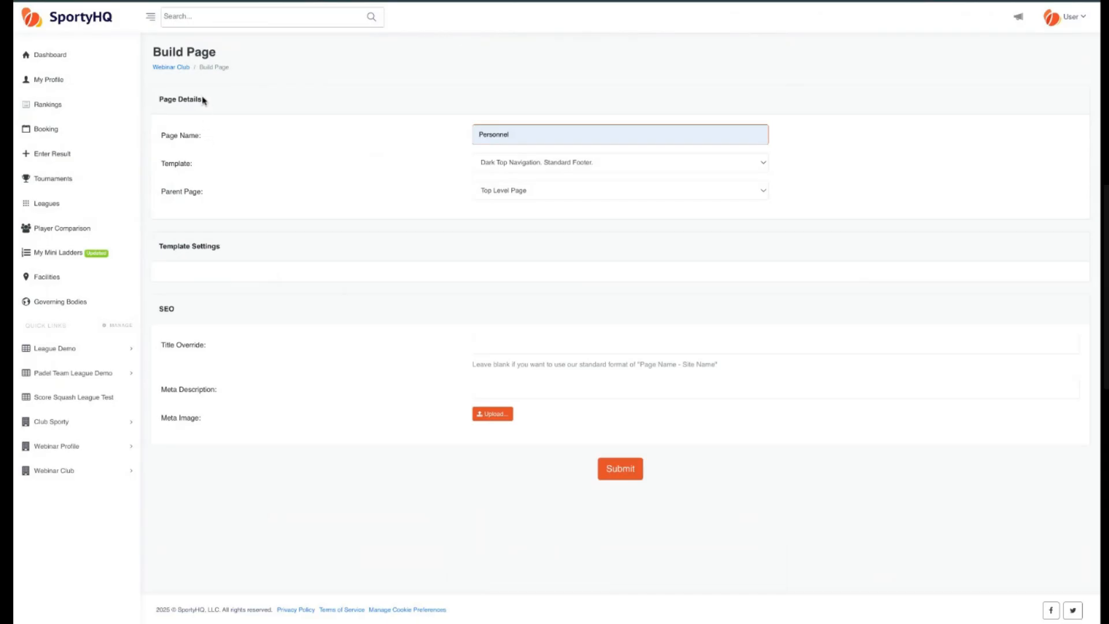
Set the new page's template to Dark Top Navigation. Standard Footer (v2) and submit the page.
left_click(578, 169)
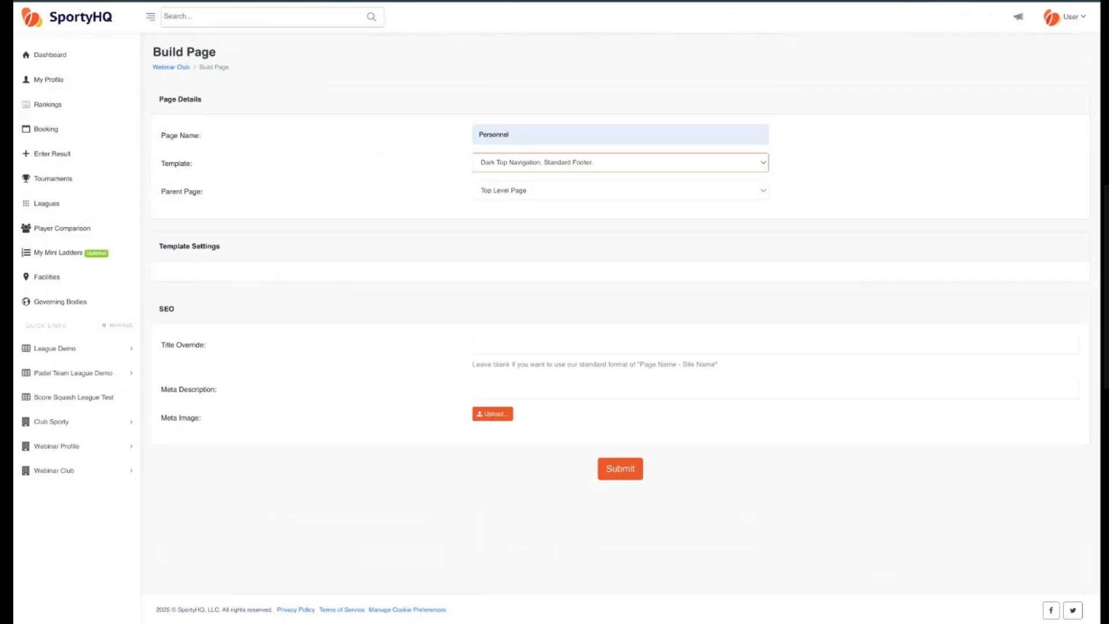
left_click(615, 183)
left_click(526, 193)
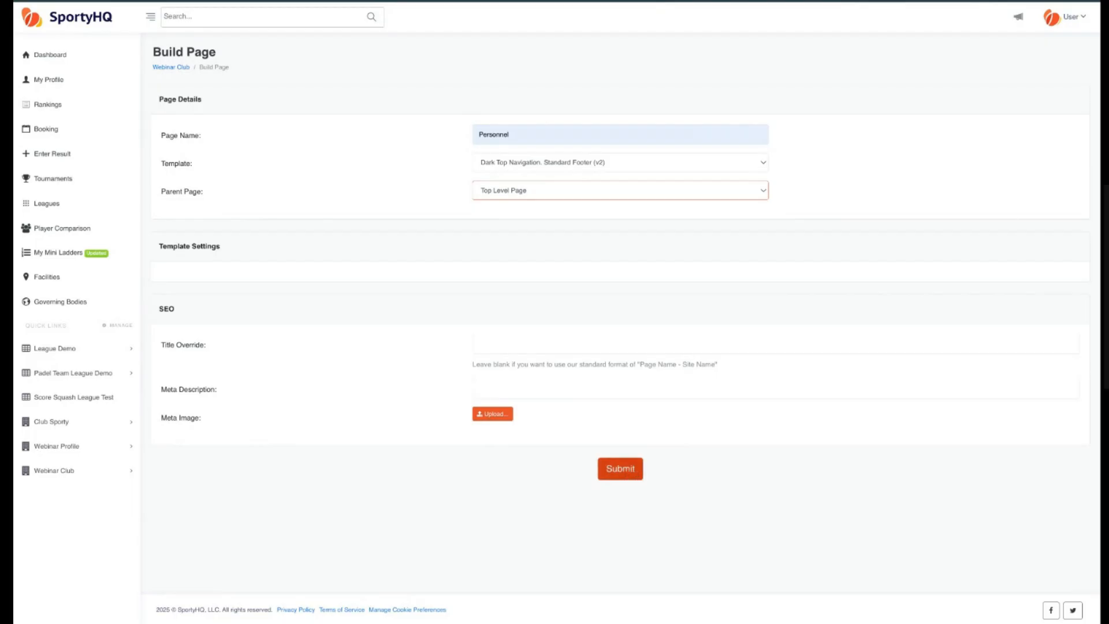
left_click(619, 468)
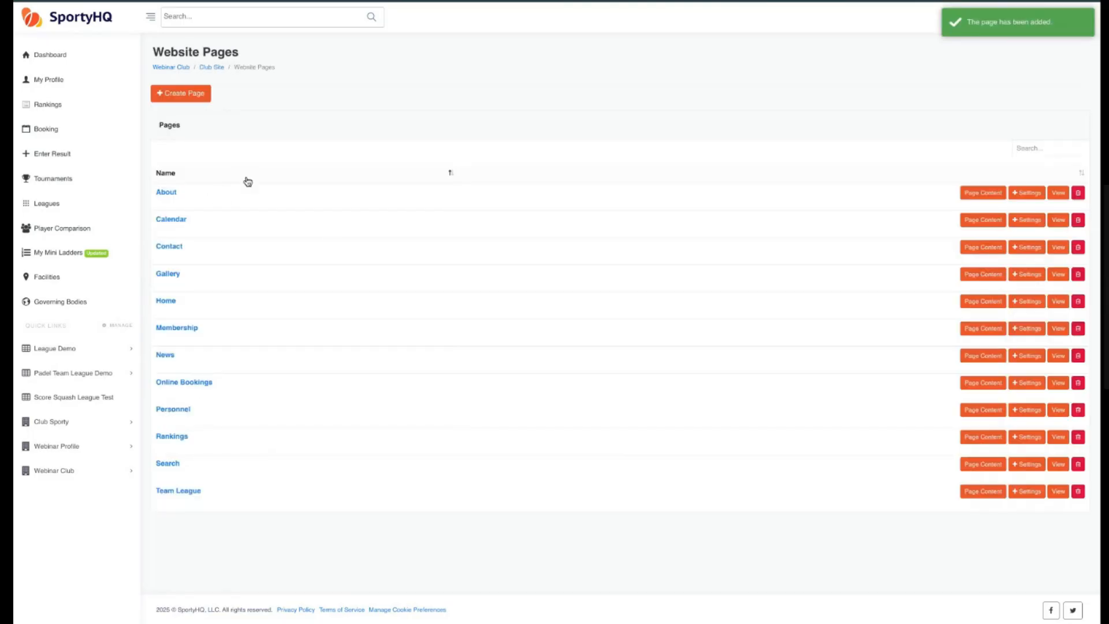
Open the Personnel page's content editor and open the list of content to add.
double_click(156, 415)
left_click(212, 413)
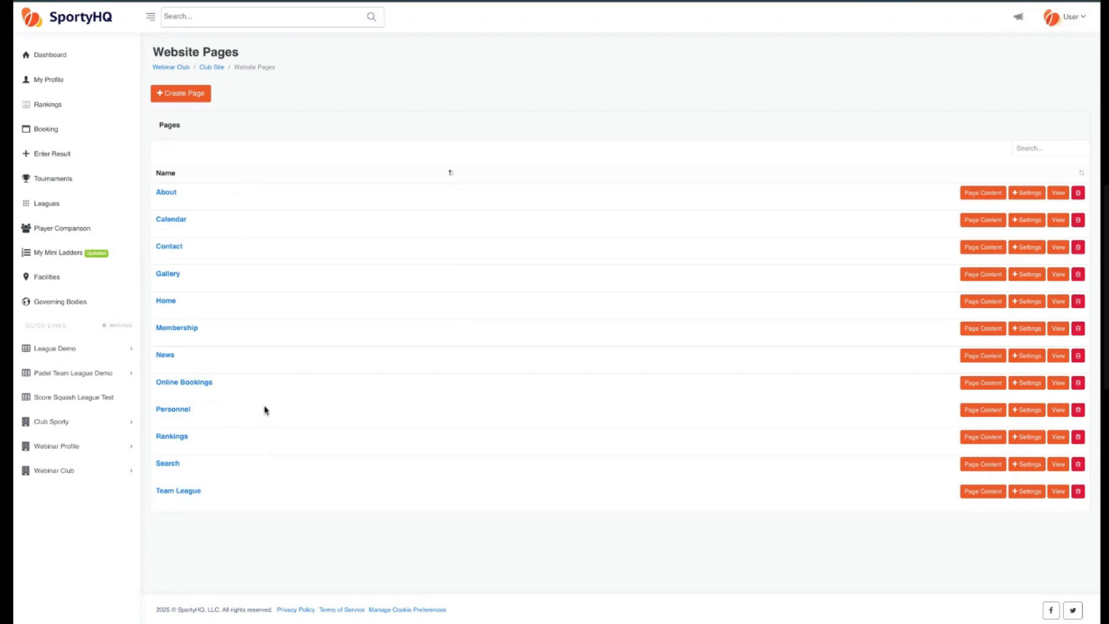
left_click(982, 411)
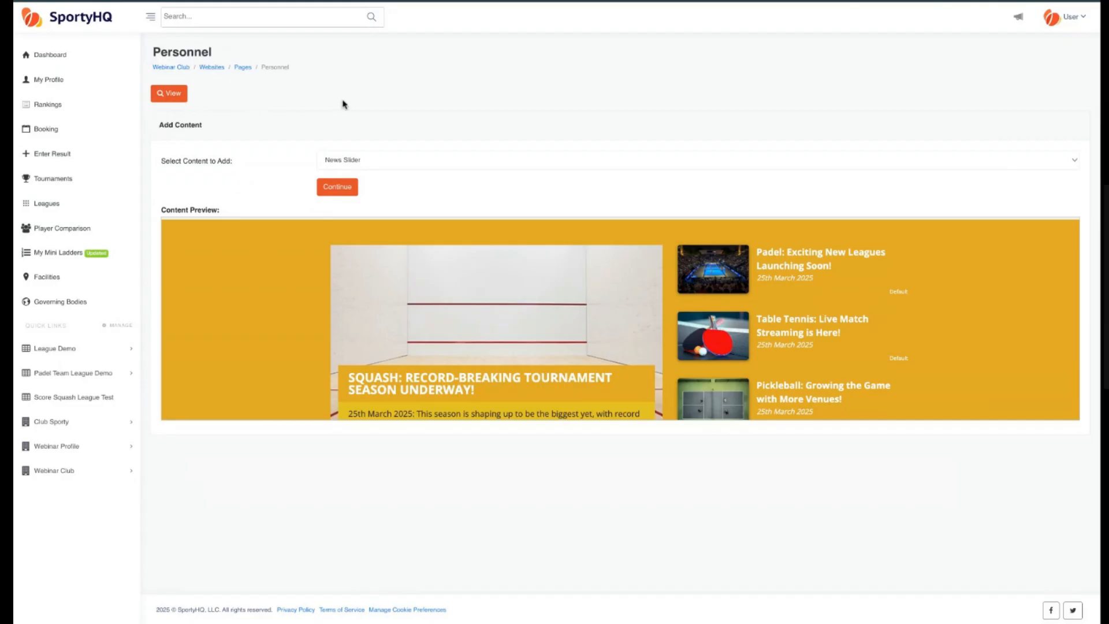
double_click(208, 127)
triple_click(209, 127)
left_click(398, 165)
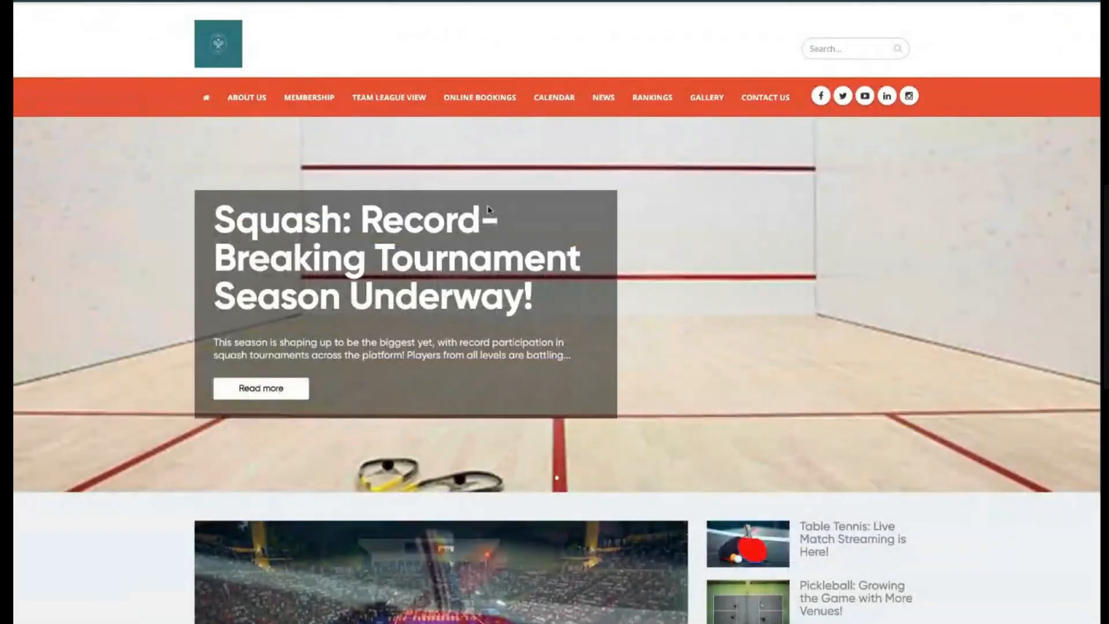
Scroll through the site's news slider page in the other tab, then close that tab.
scroll(409, 254, "down", 1)
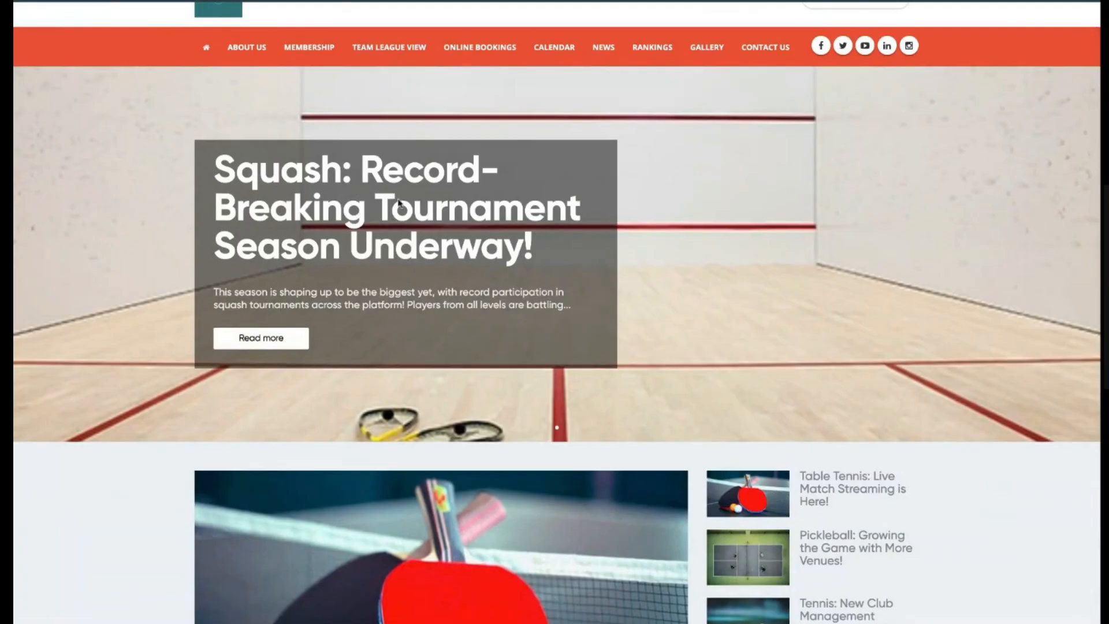
scroll(382, 208, "down", 3)
scroll(704, 441, "up", 5)
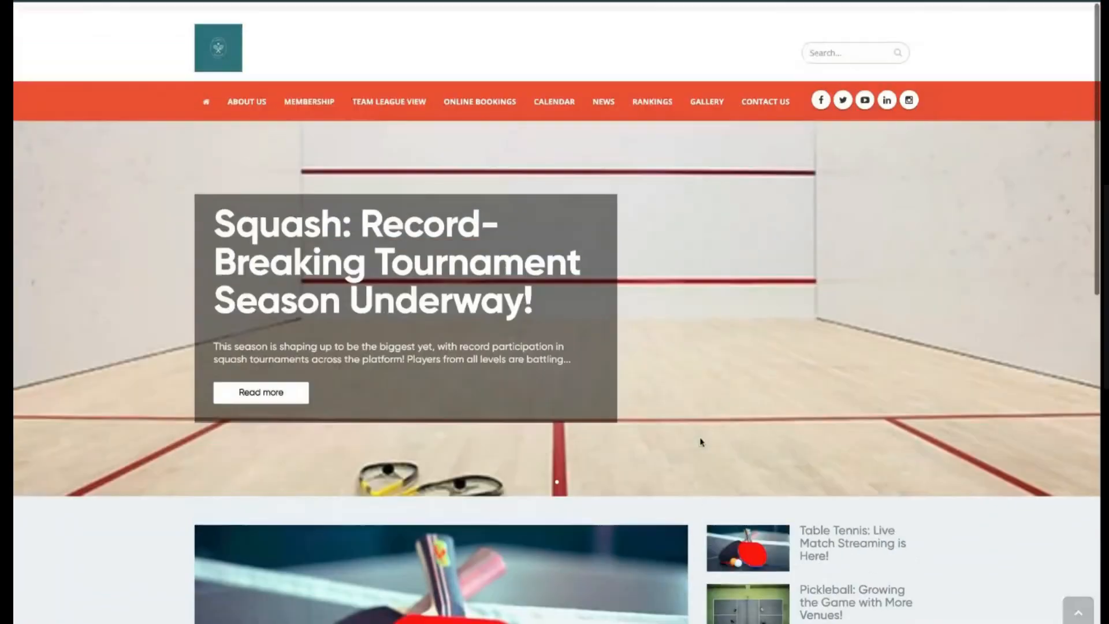
key("ctrl+w")
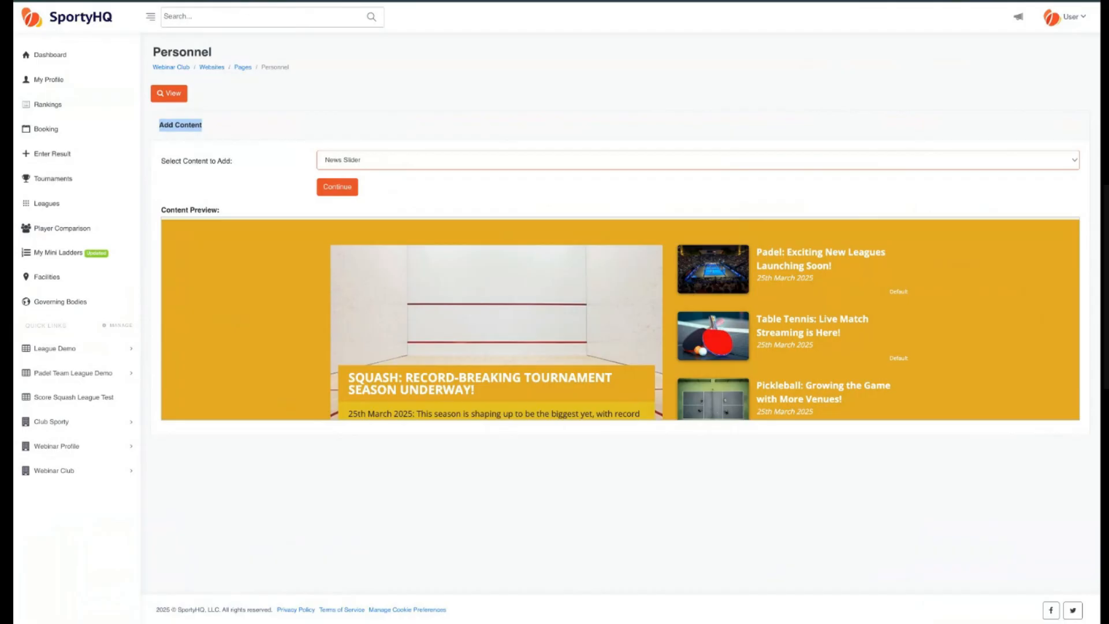
Continue adding News Slider content to the Personnel page and scroll through the resulting page.
left_click(326, 189)
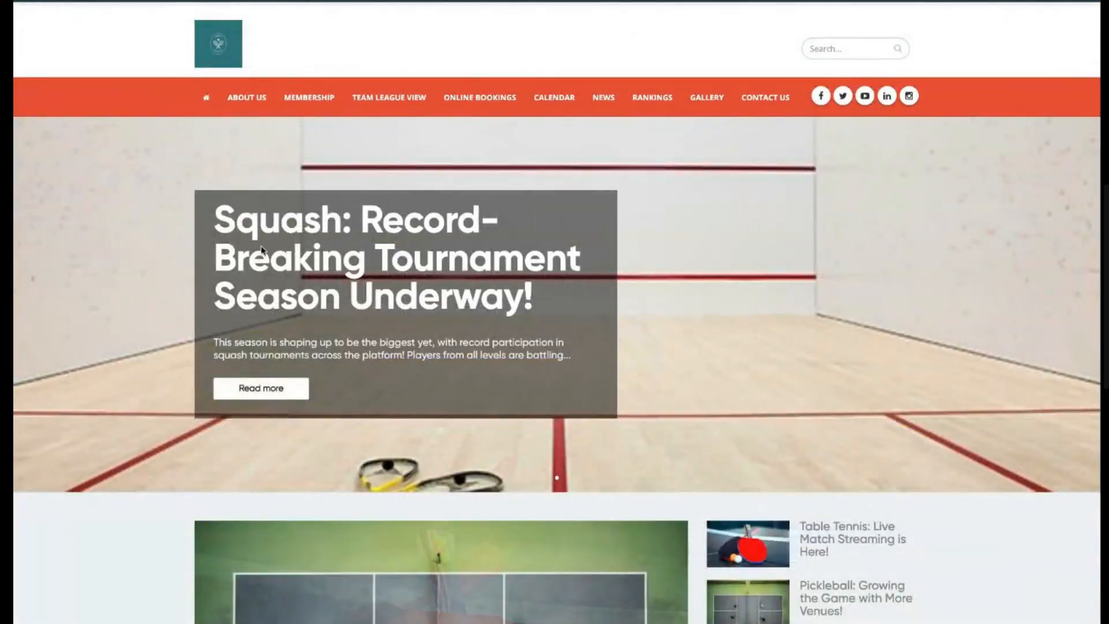
scroll(261, 250, "down", 1)
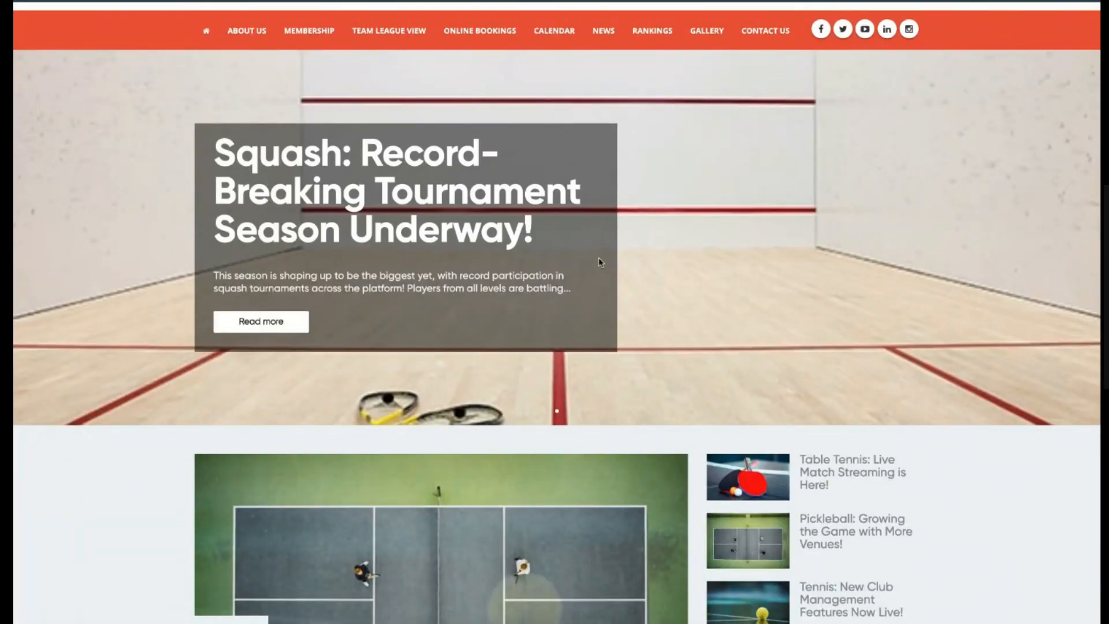
scroll(500, 302, "down", 1)
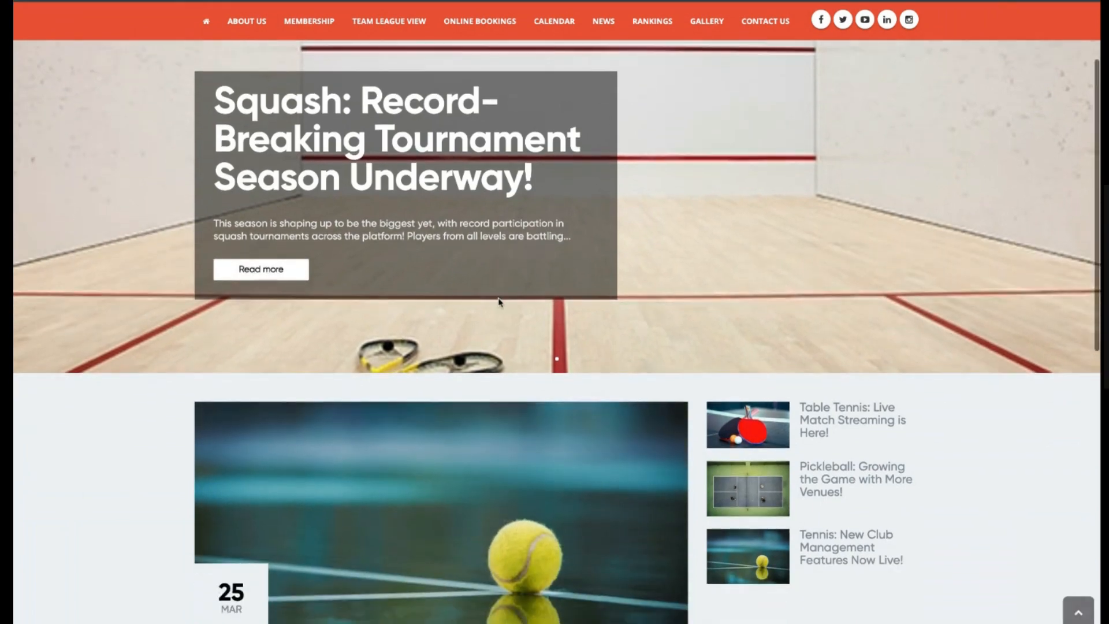
scroll(501, 302, "down", 1)
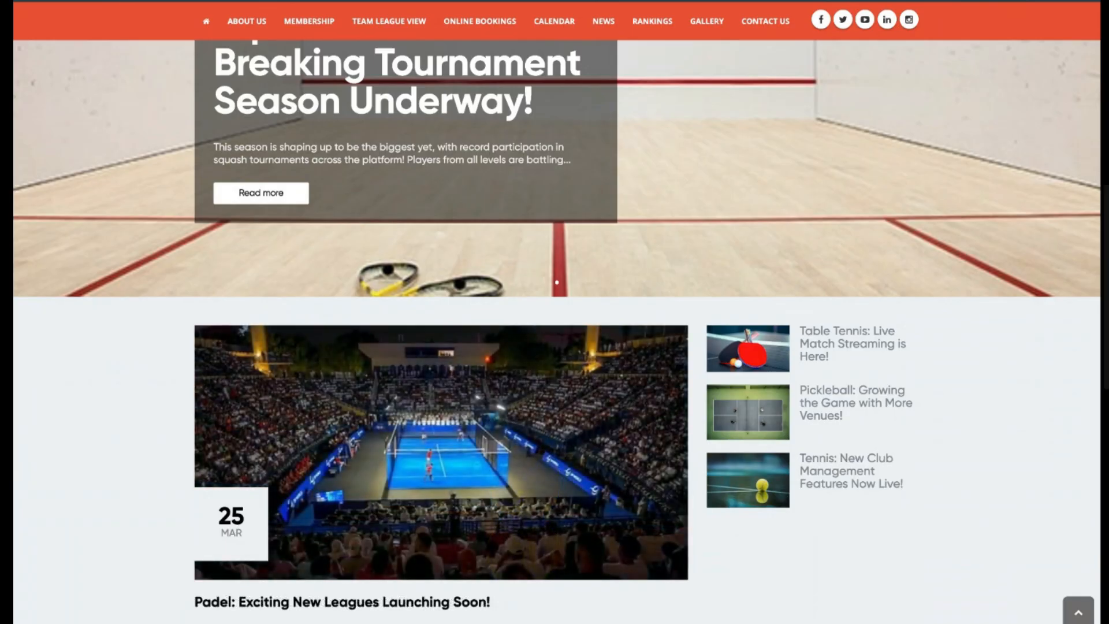
scroll(499, 386, "down", 1)
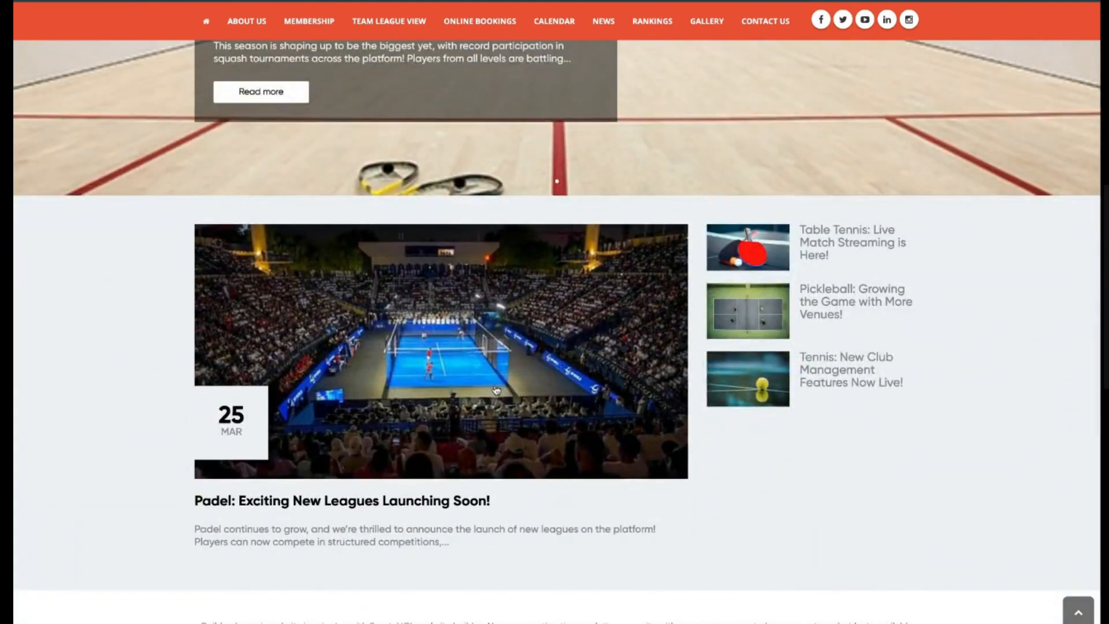
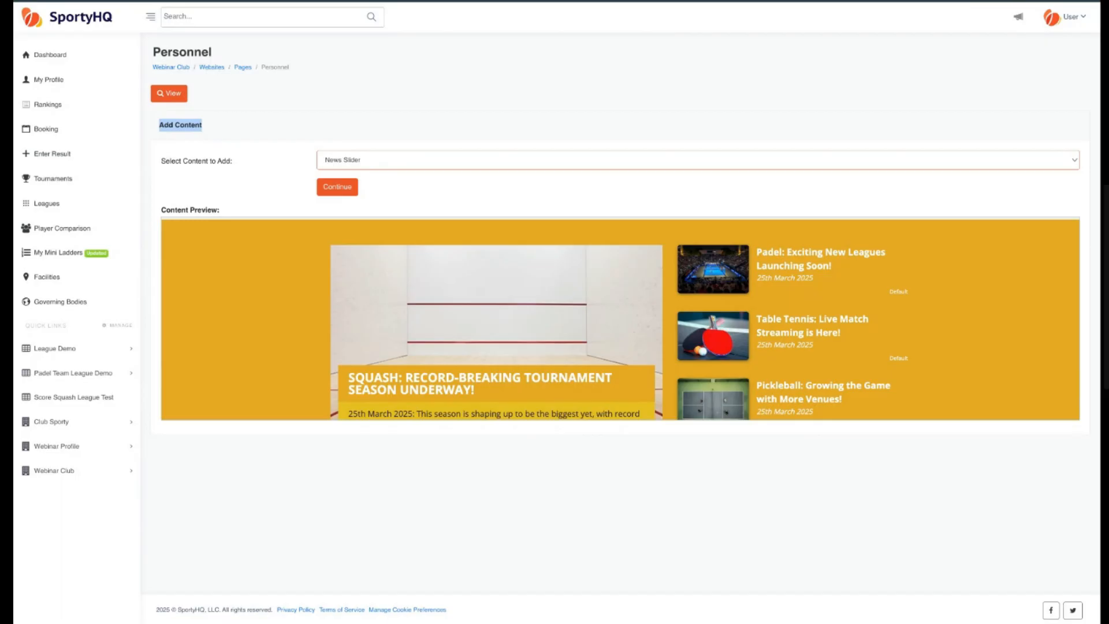
Add a Personnel Grid to the Personnel page showing the Board Members category in 3 columns.
left_click(378, 309)
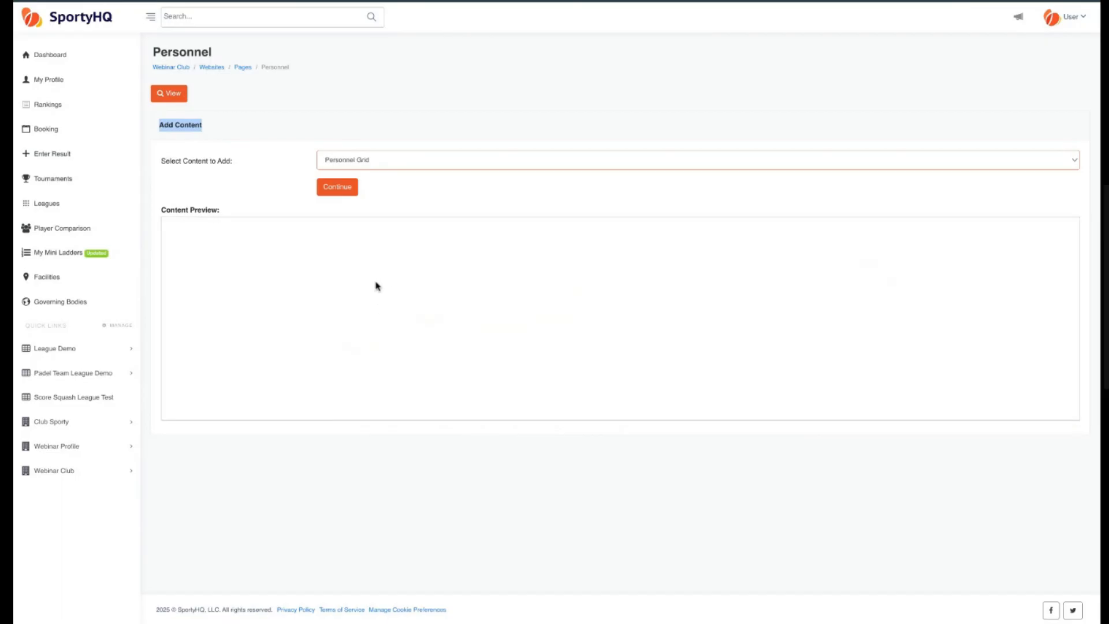
left_click(338, 188)
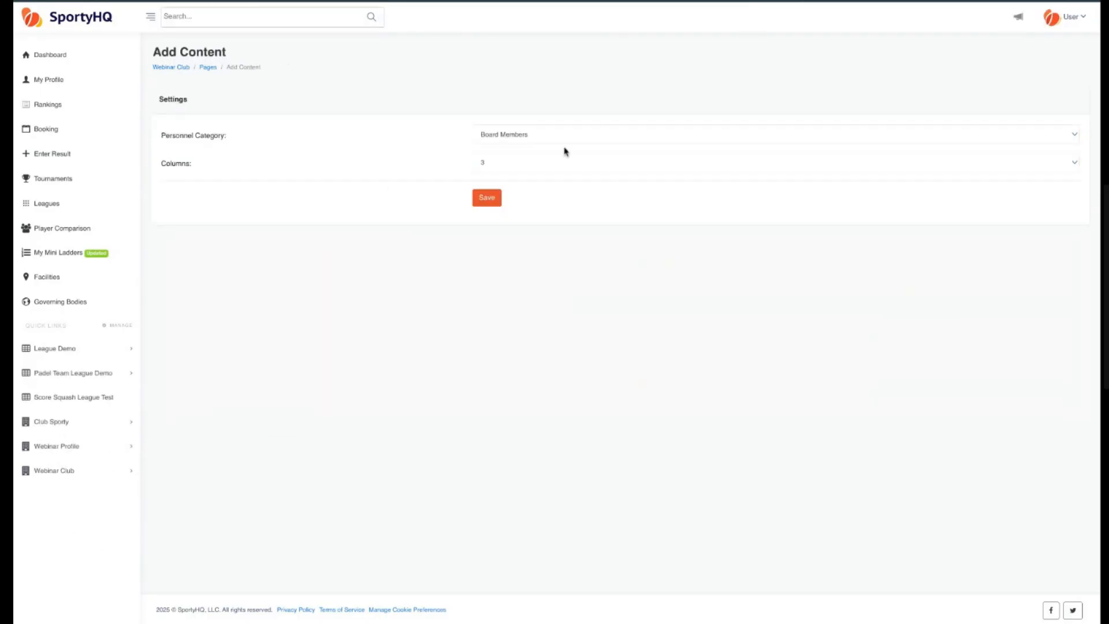
left_click(536, 140)
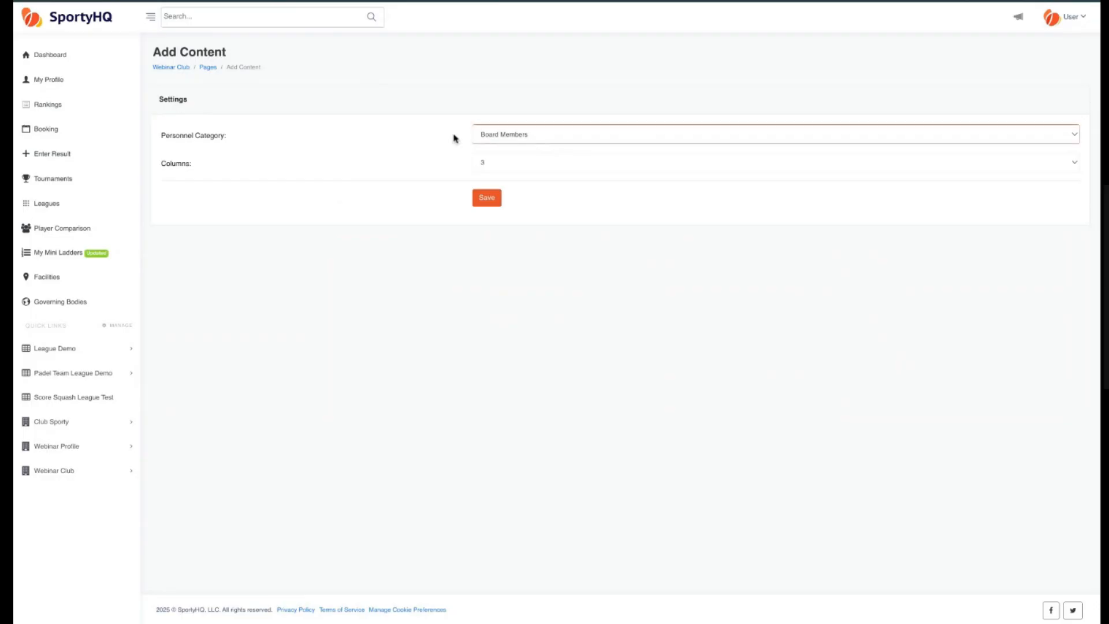
left_click(509, 165)
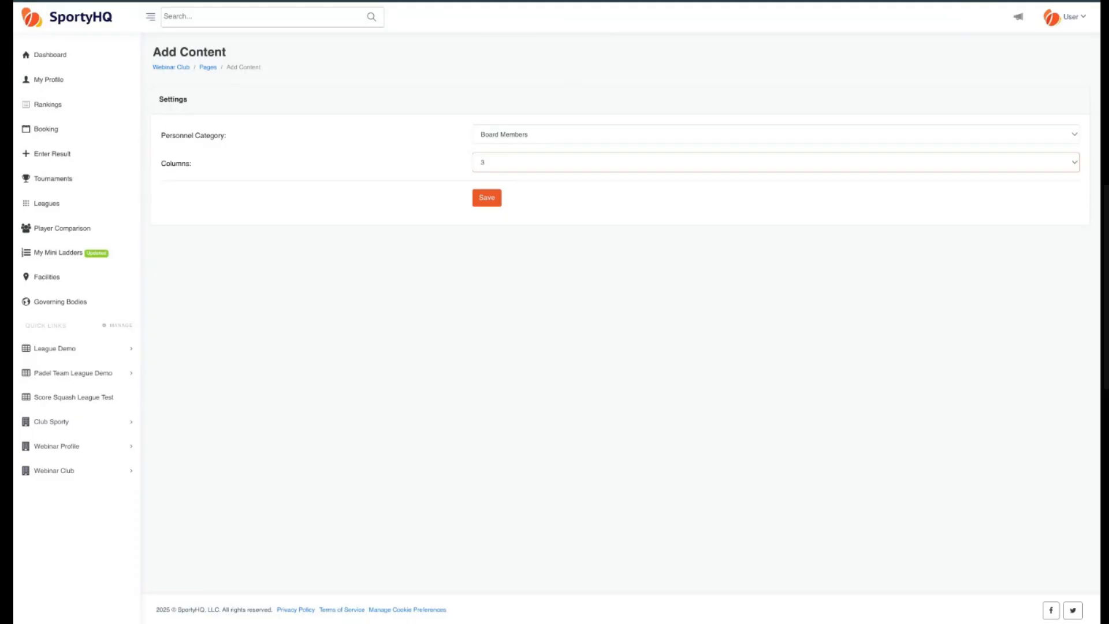
left_click(488, 201)
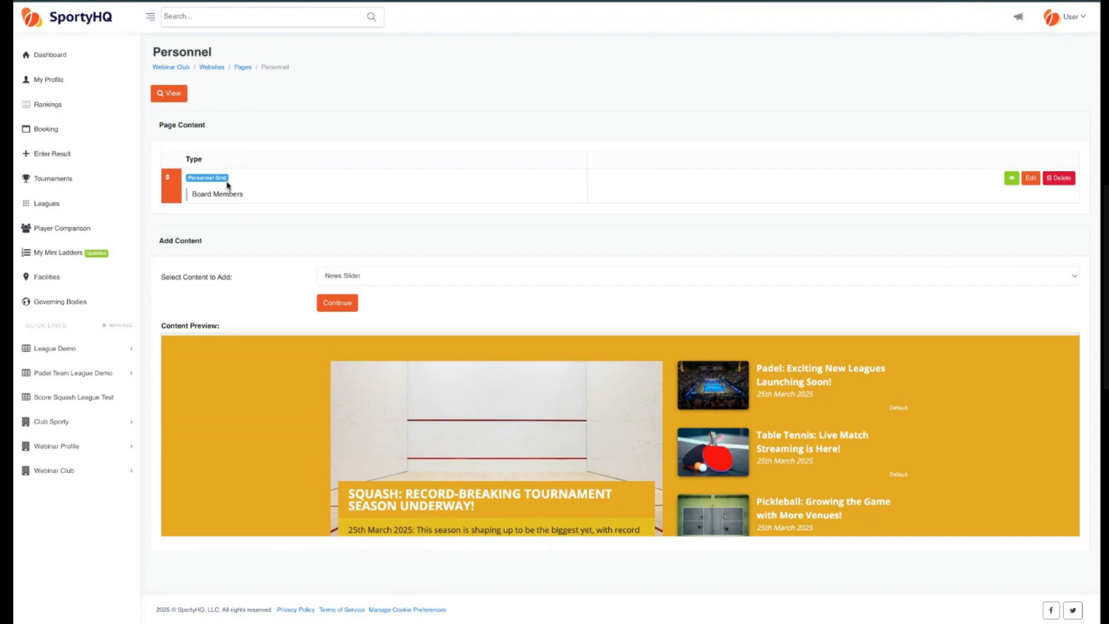
Preview the Personnel page in a new tab, scroll through the board member grid, and close the tab.
left_click(179, 96)
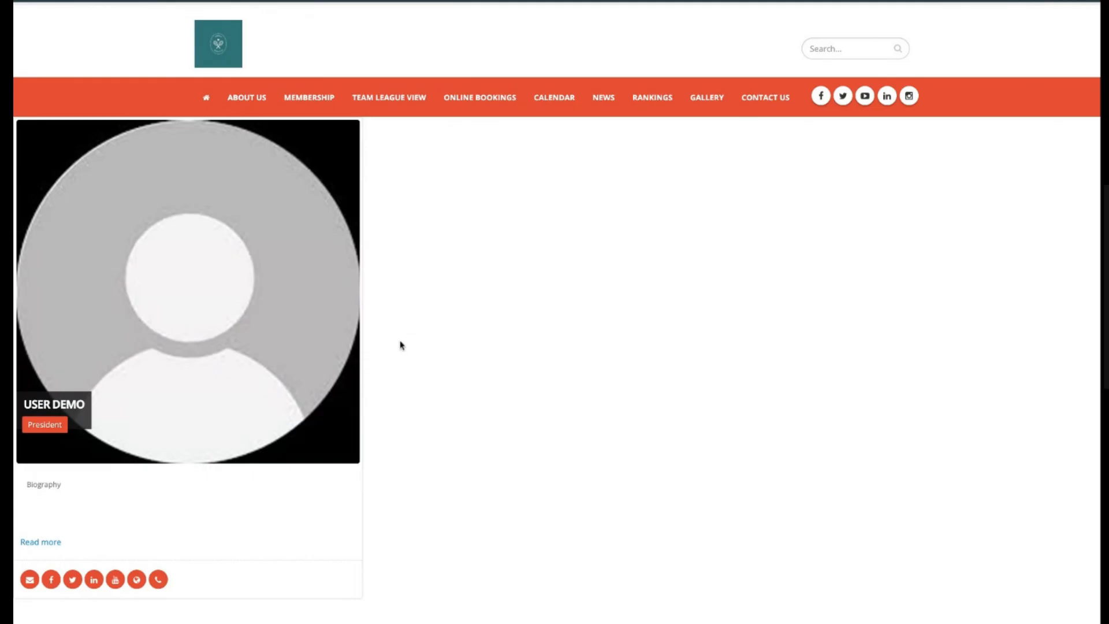
scroll(400, 345, "down", 2)
scroll(254, 341, "up", 1)
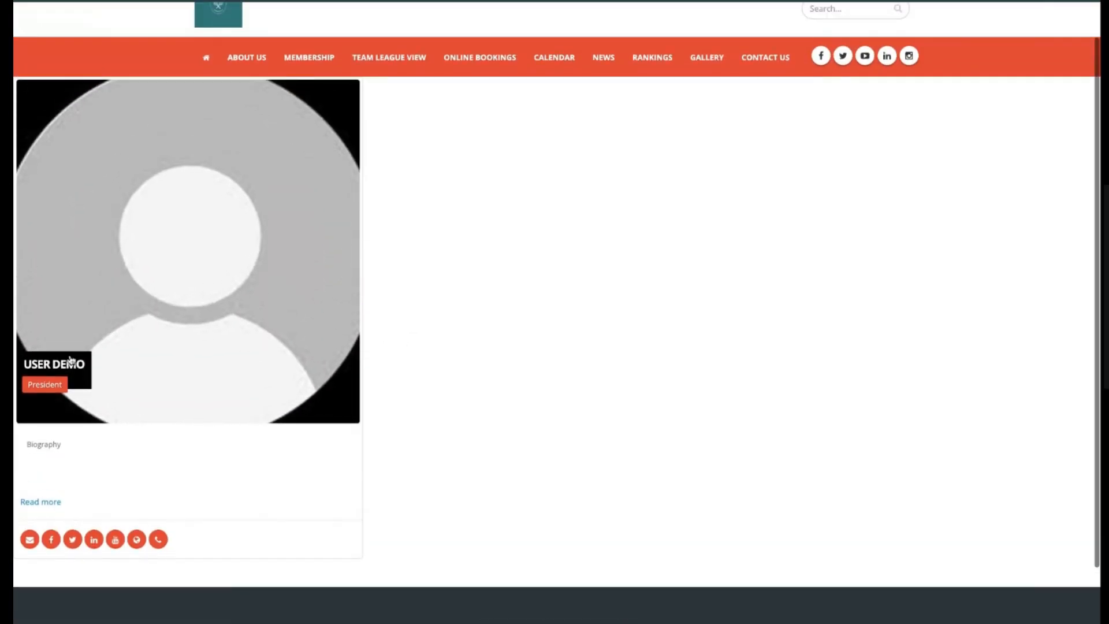
scroll(84, 383, "down", 1)
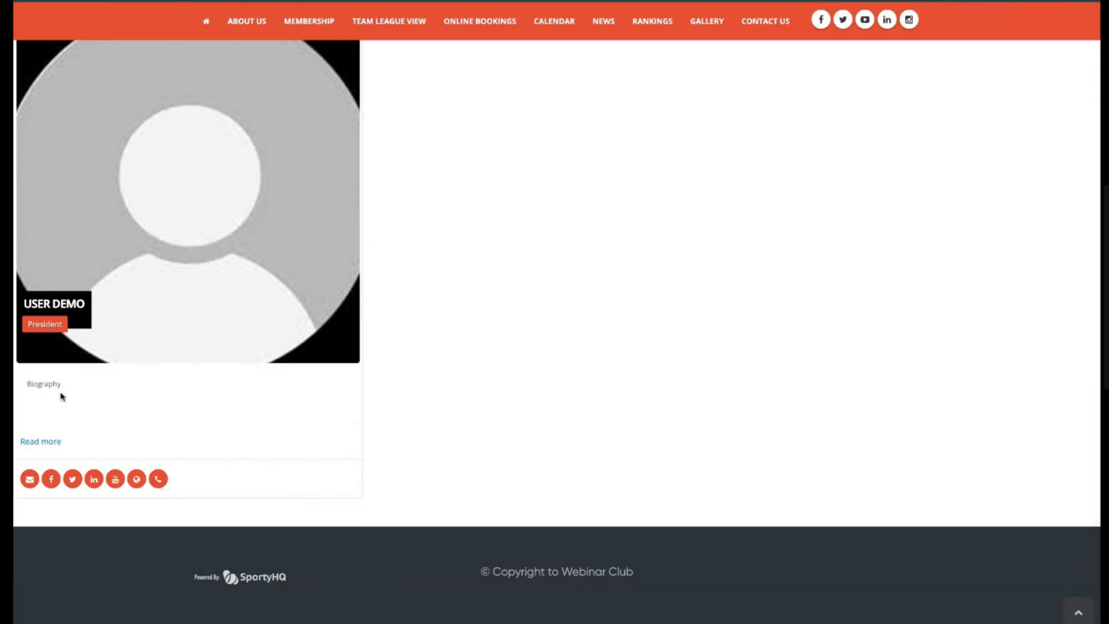
scroll(64, 383, "down", 1)
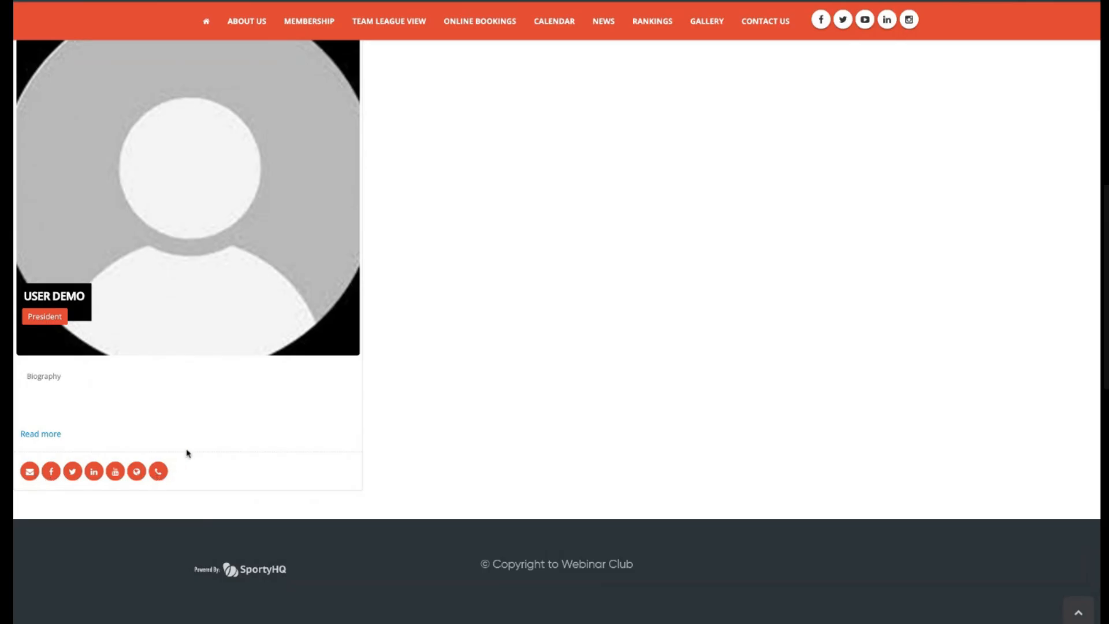
scroll(190, 449, "up", 3)
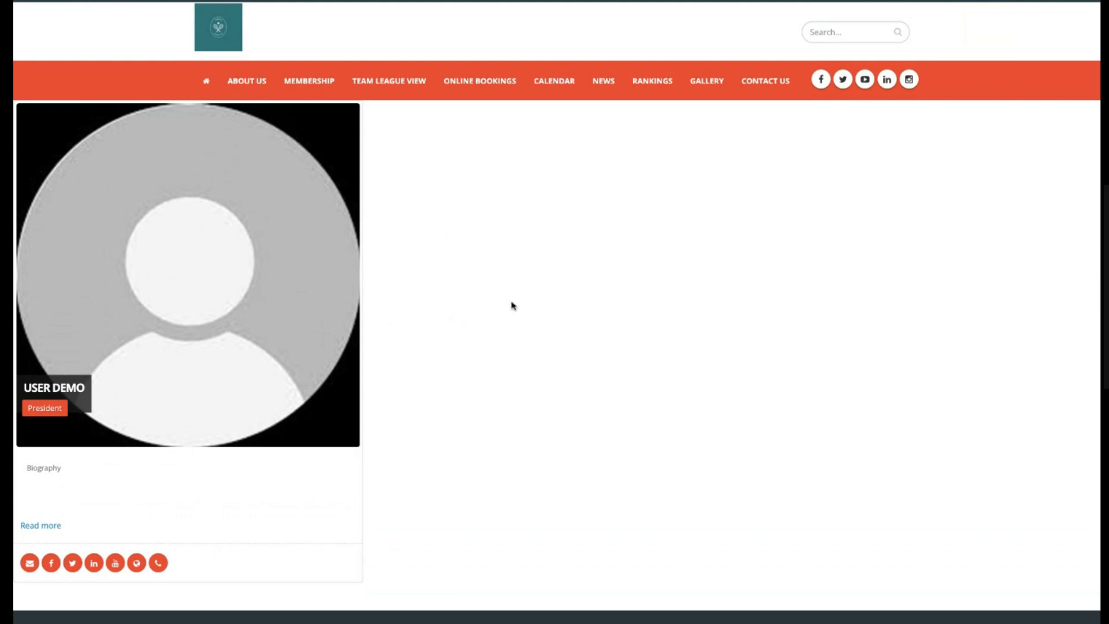
left_click(33, 2)
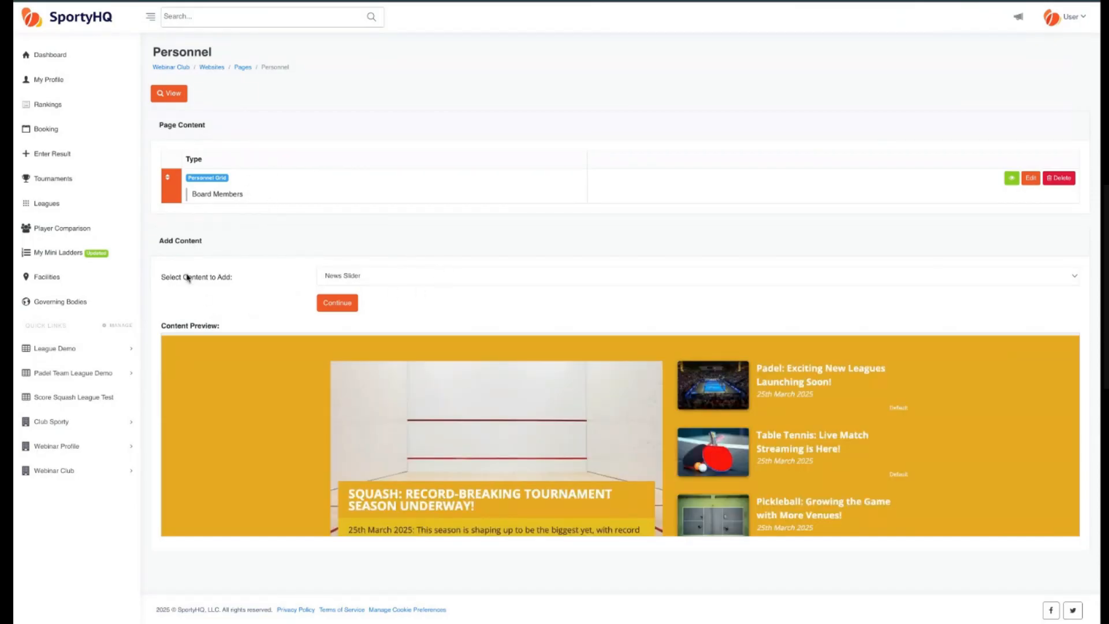
Add a Container (Start) block to the Personnel page content.
left_click_drag(160, 240, 358, 244)
left_click(357, 244)
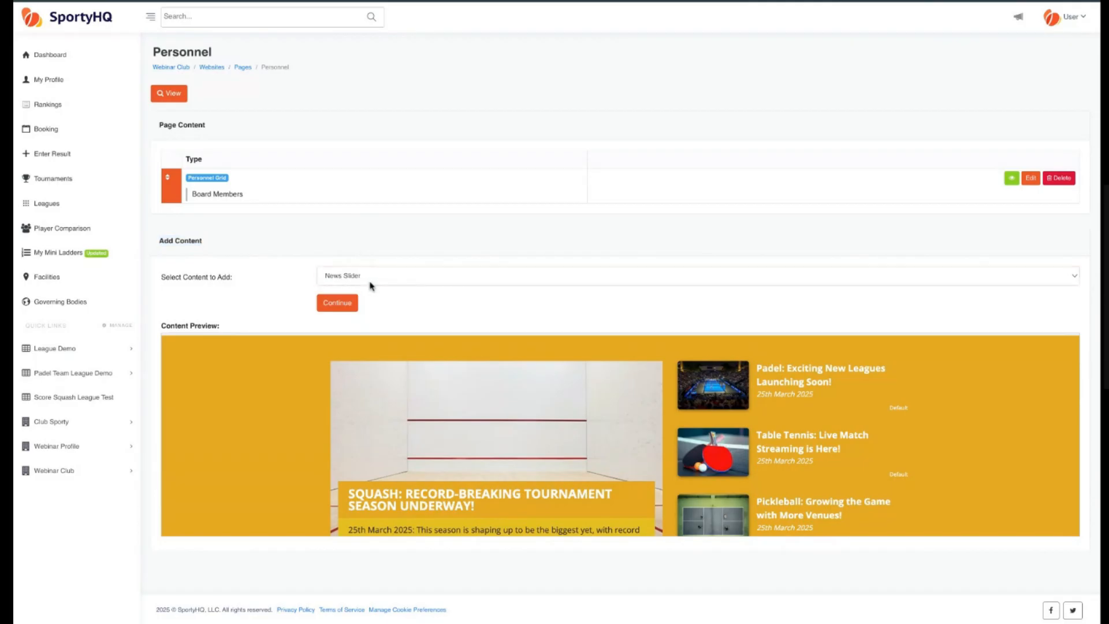
left_click(370, 283)
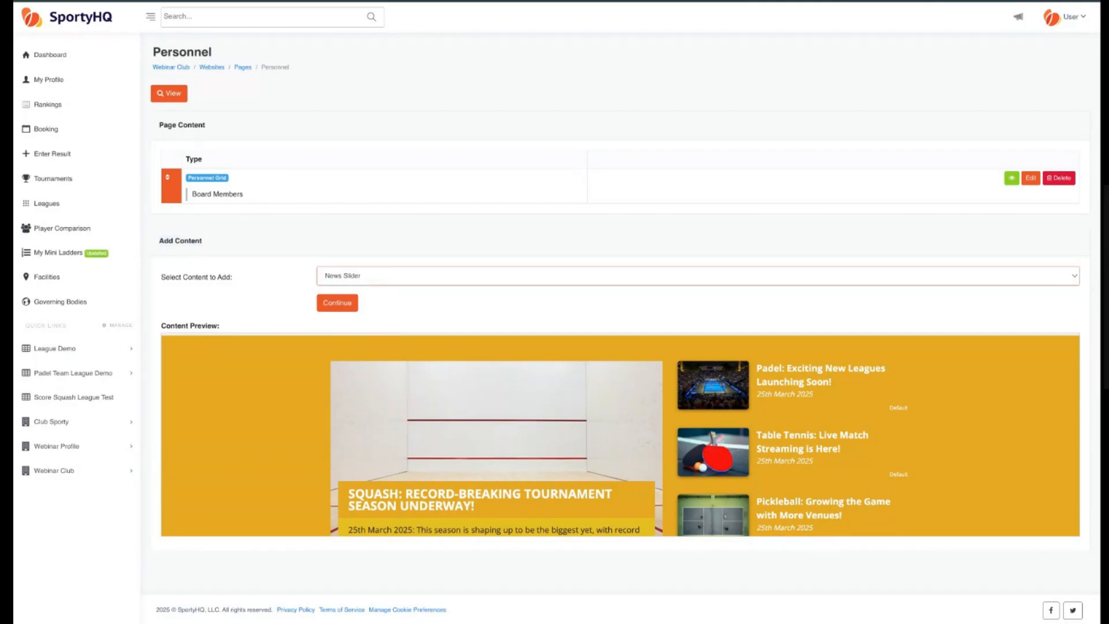
left_click(391, 570)
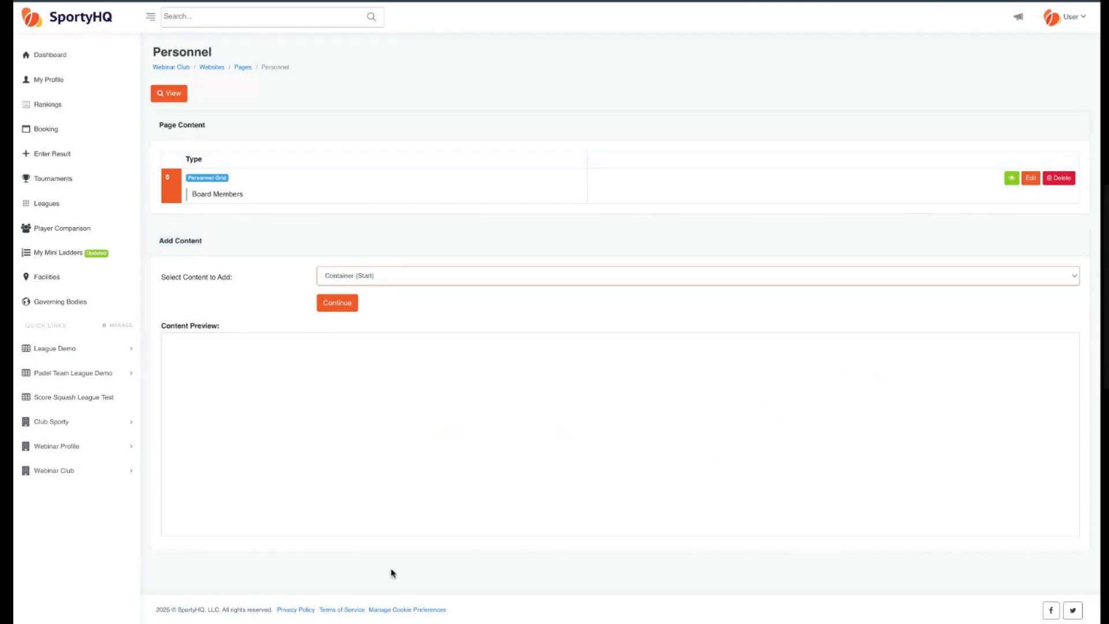
left_click(341, 305)
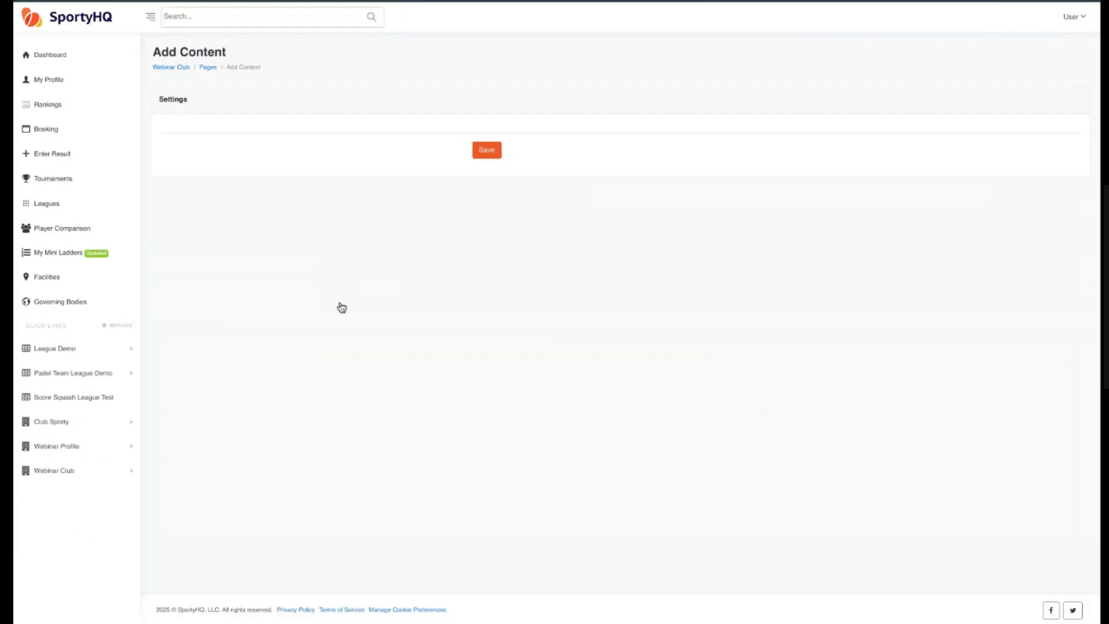
left_click(488, 151)
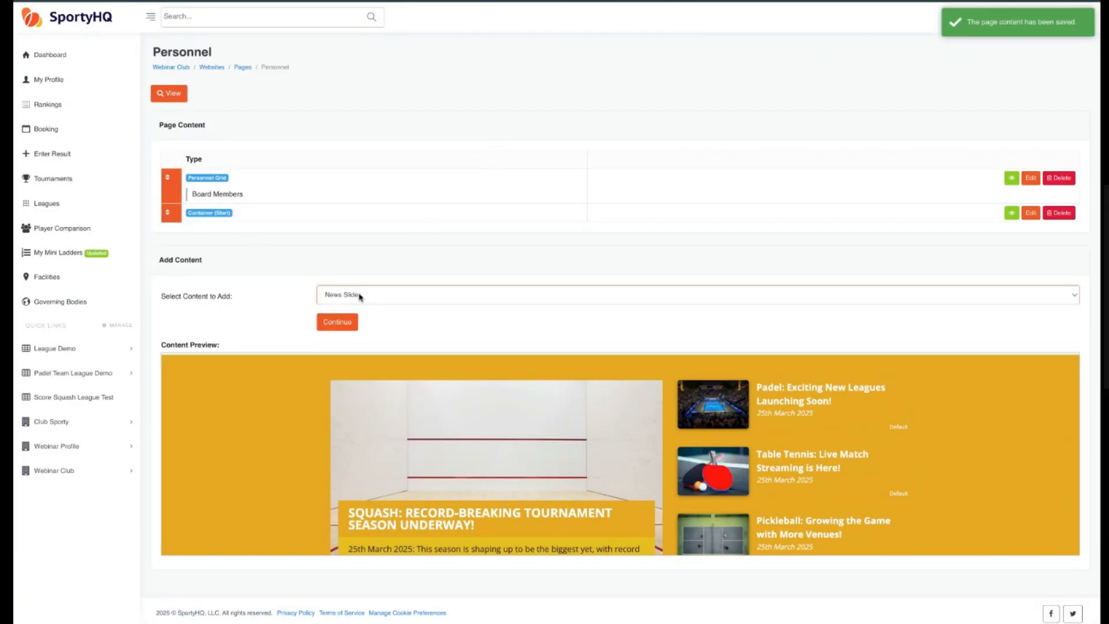
Add a Container (End) block and move the Container (Start) above the Personnel Grid.
left_click(360, 296)
left_click(414, 344)
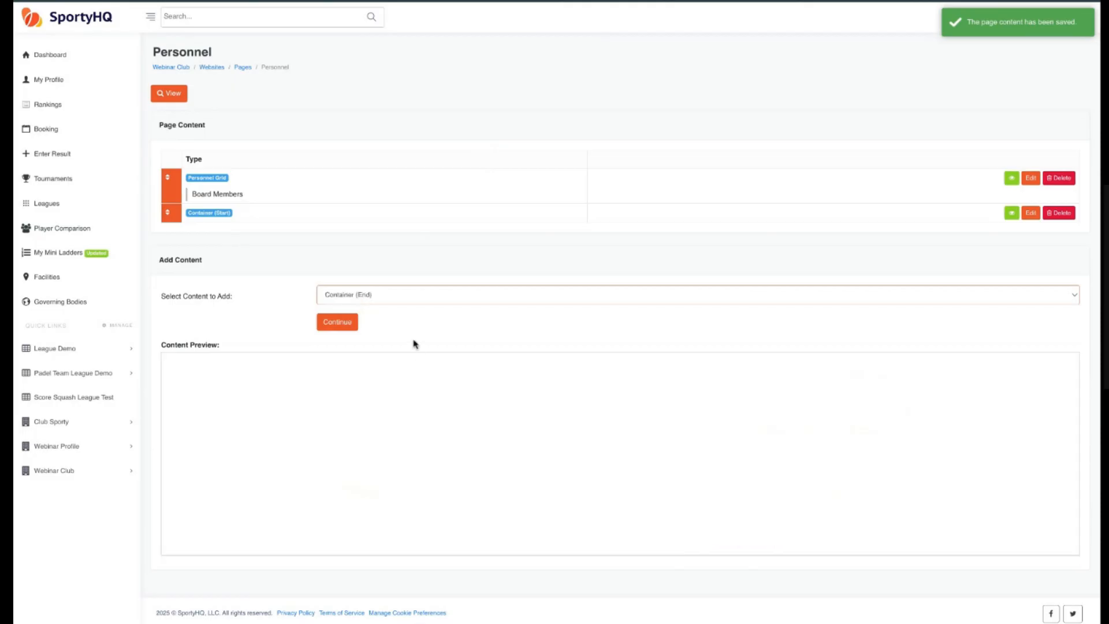
left_click(340, 322)
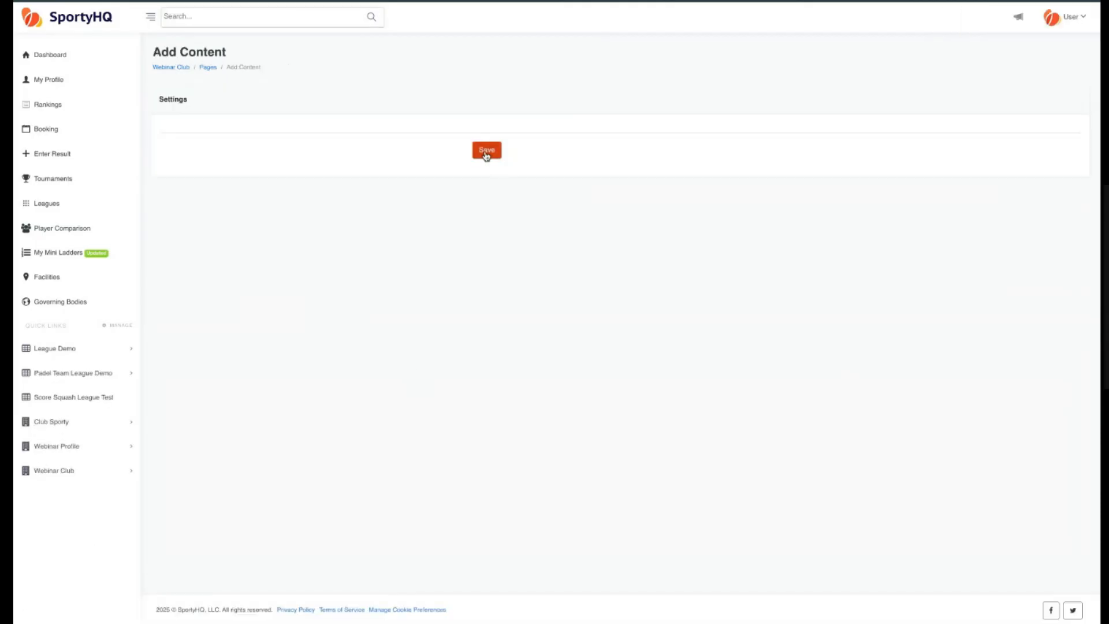
left_click(486, 151)
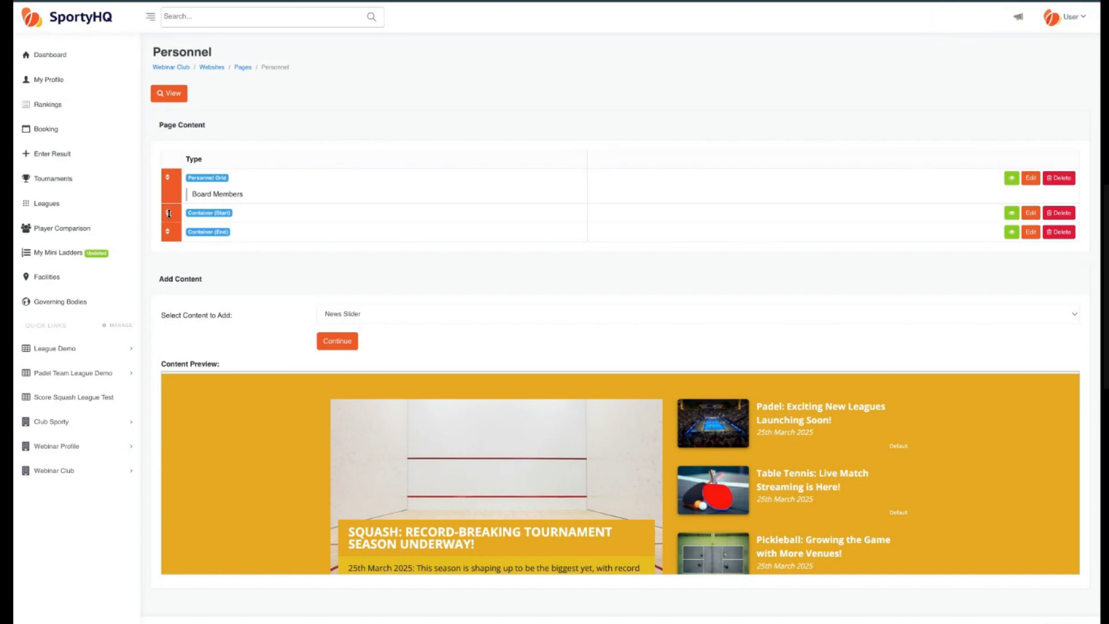
left_click_drag(169, 214, 169, 179)
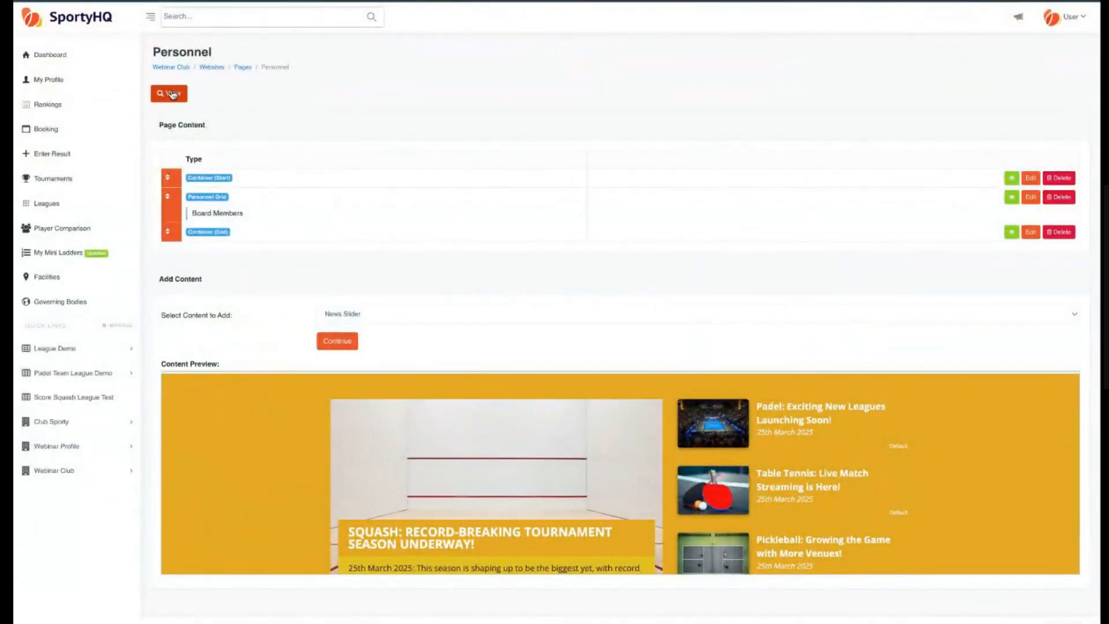
Add a Divider - White space block to the Personnel page content.
left_click(175, 99)
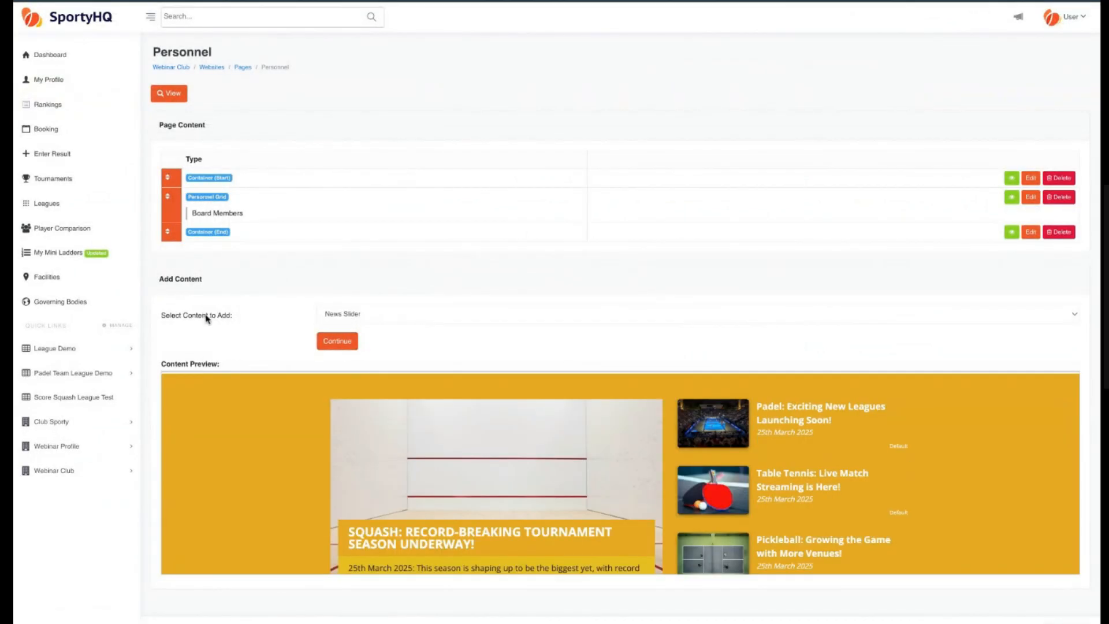
left_click(377, 317)
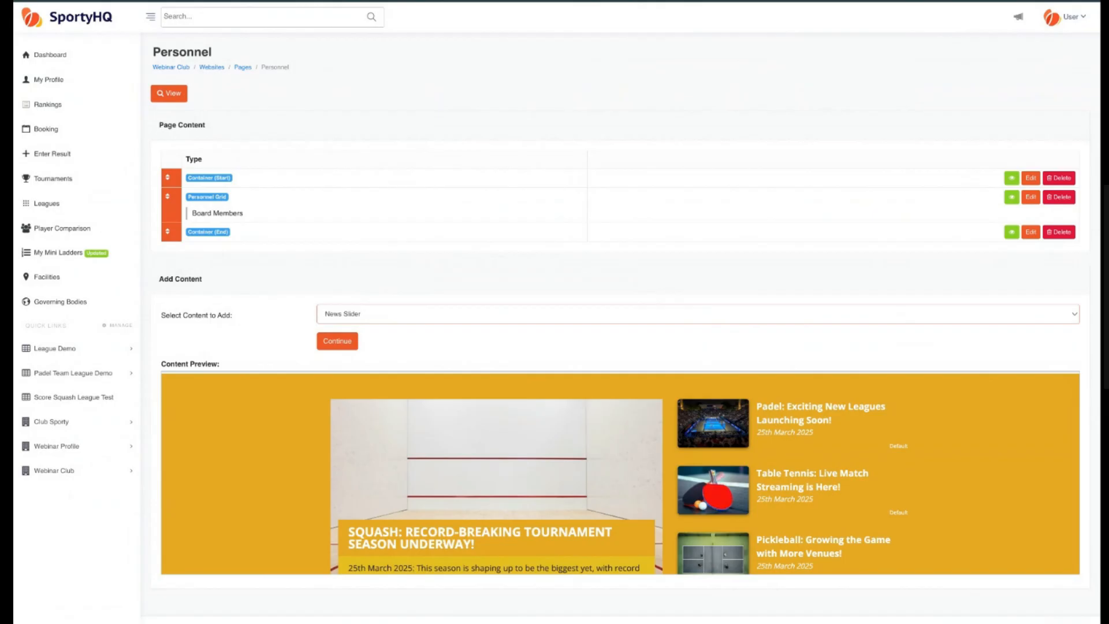
left_click(366, 235)
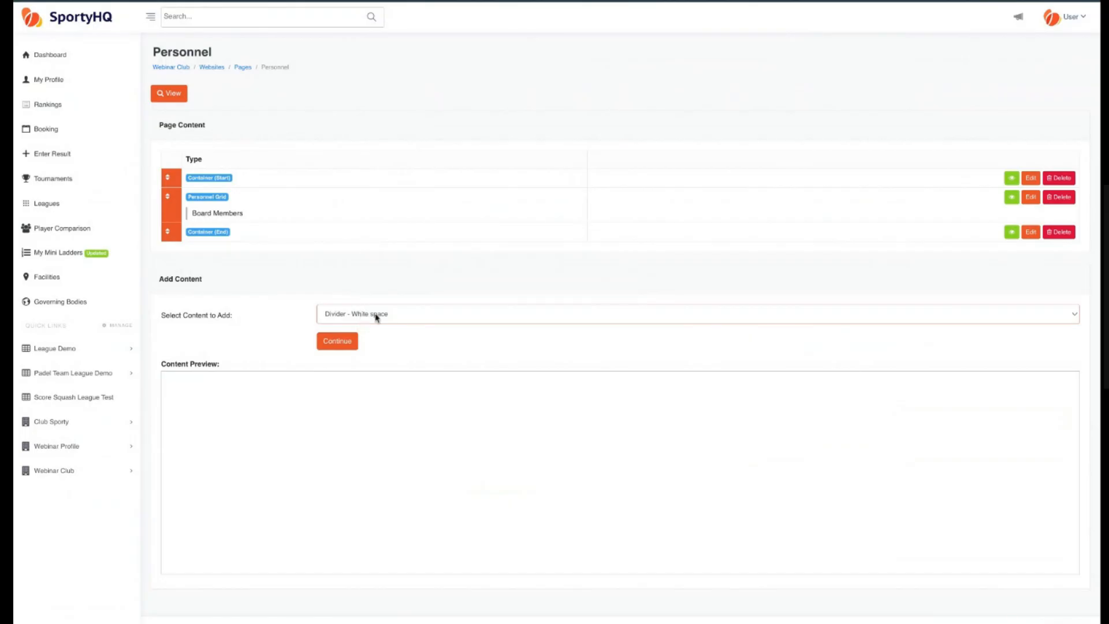
left_click(347, 347)
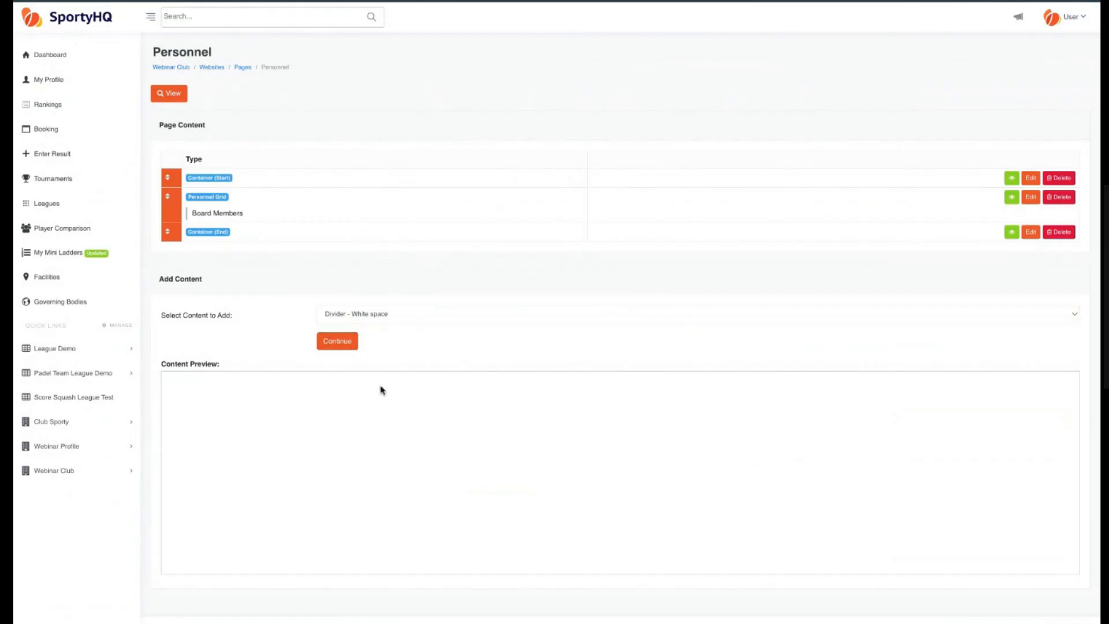
left_click(495, 149)
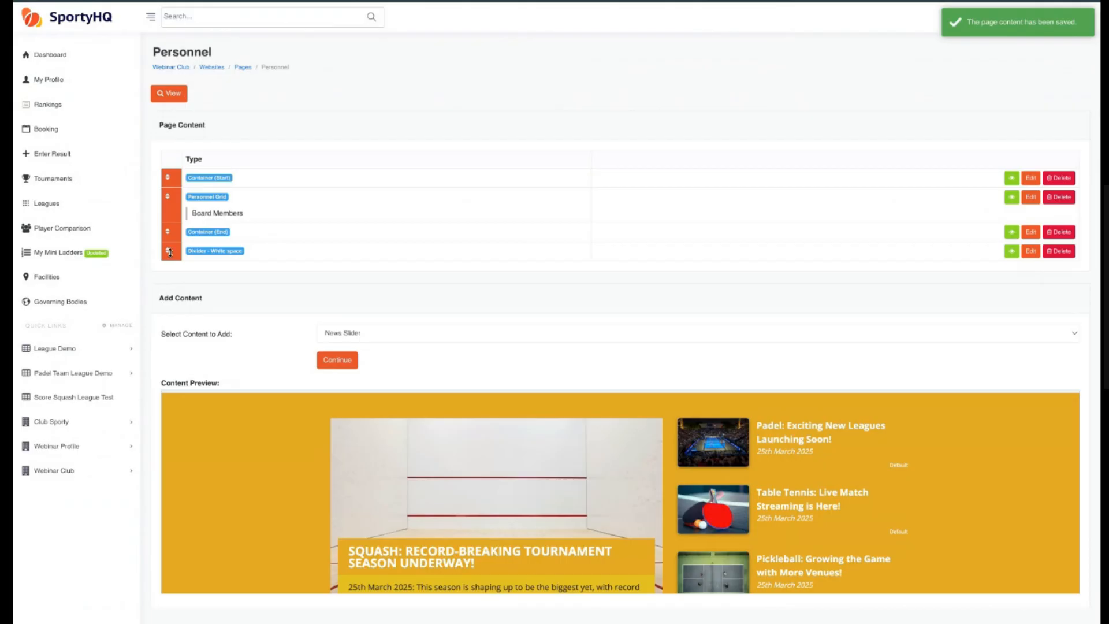
Move the white-space divider to the top of the page content and preview the page.
left_click_drag(170, 253, 170, 178)
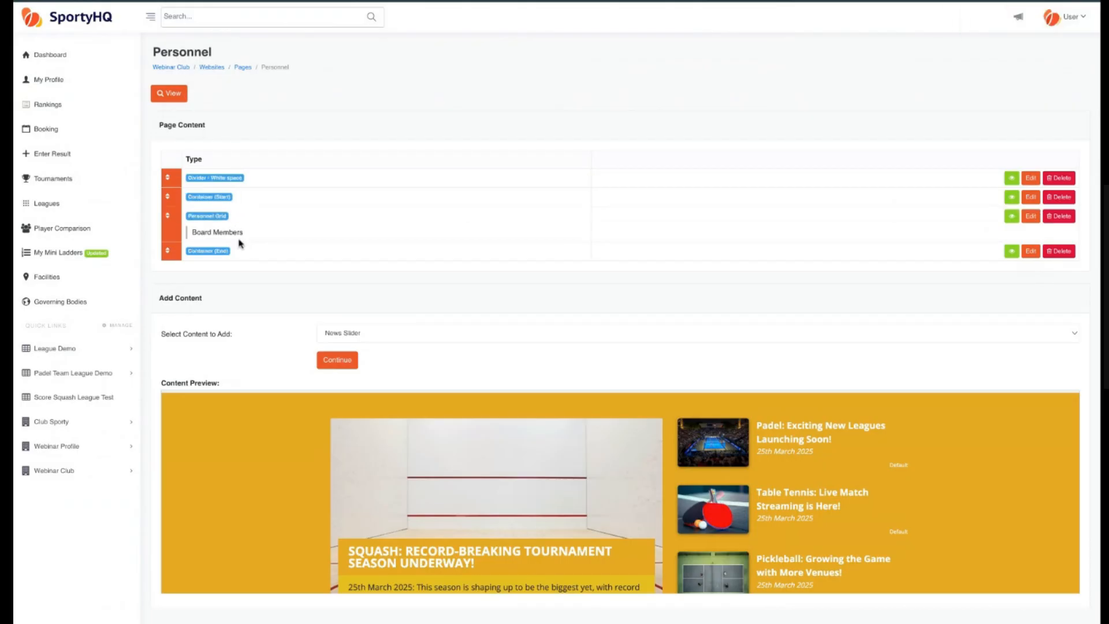
left_click(171, 96)
Create a new top-level page named Forms using the Dark Top Navigation, Standard Footer template.
left_click(241, 68)
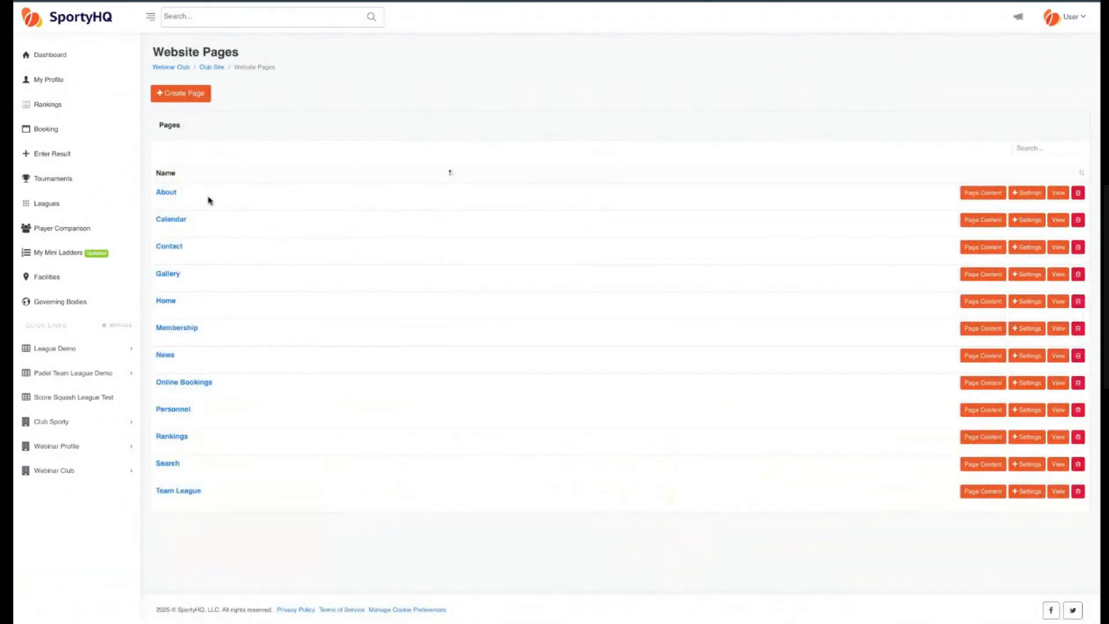
left_click(192, 95)
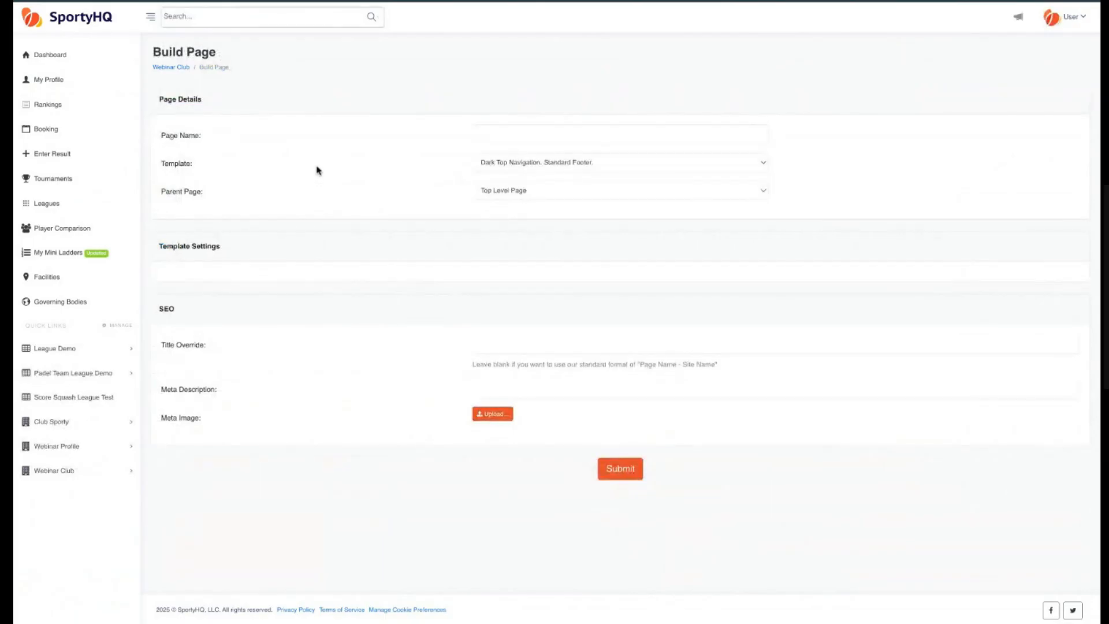
left_click(567, 136)
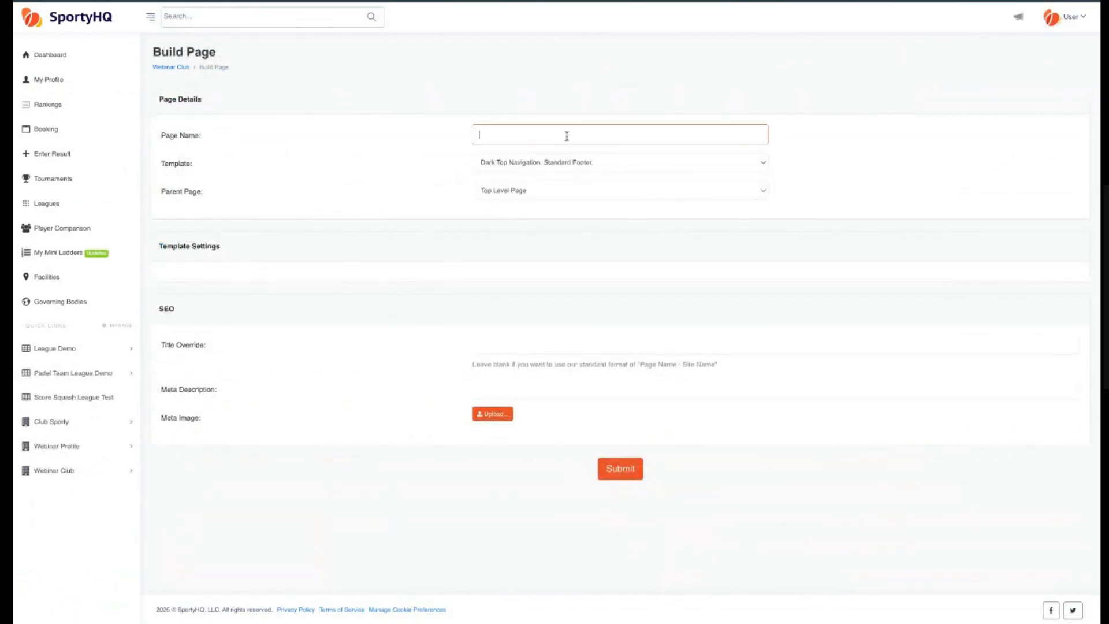
type("Forms")
left_click(595, 164)
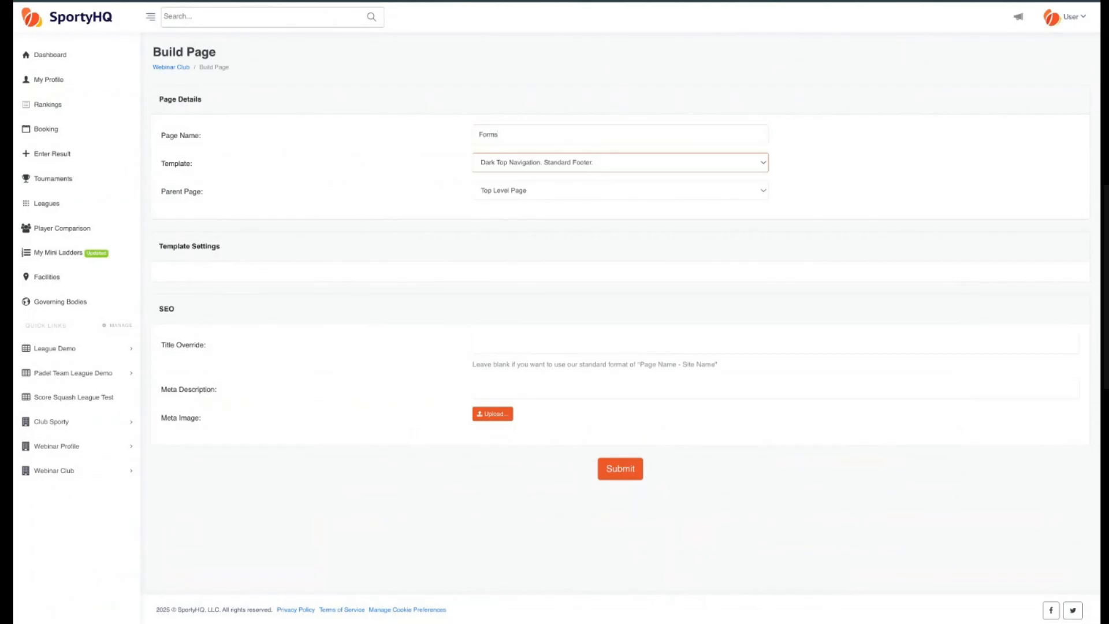
left_click(618, 468)
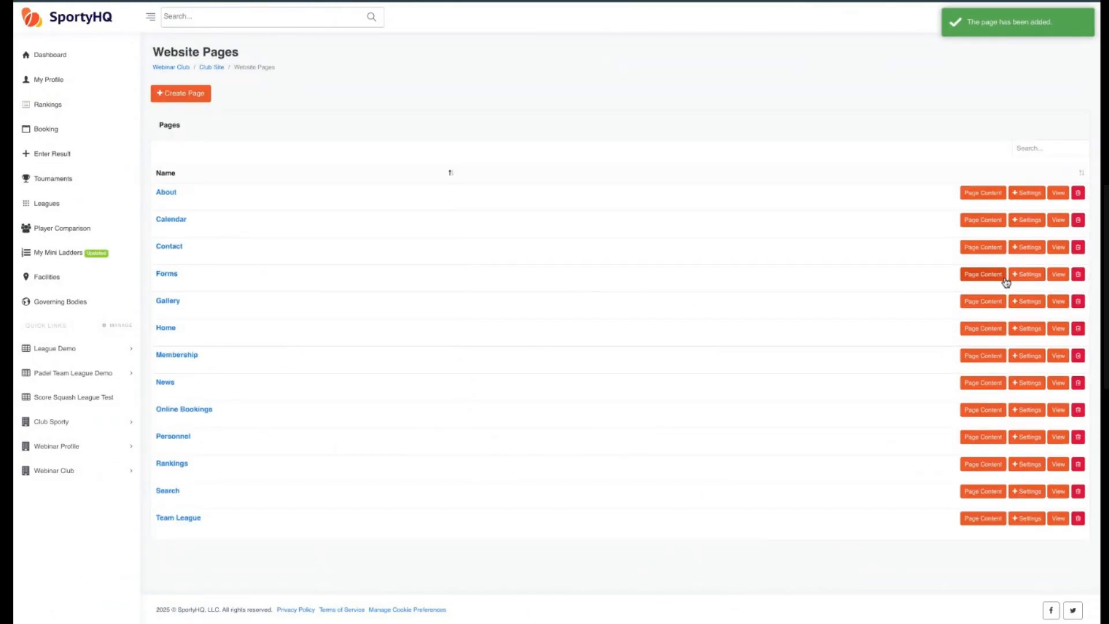
Add a Form block showing the Join Waitlist form with its title to the Forms page, then preview it.
left_click(978, 280)
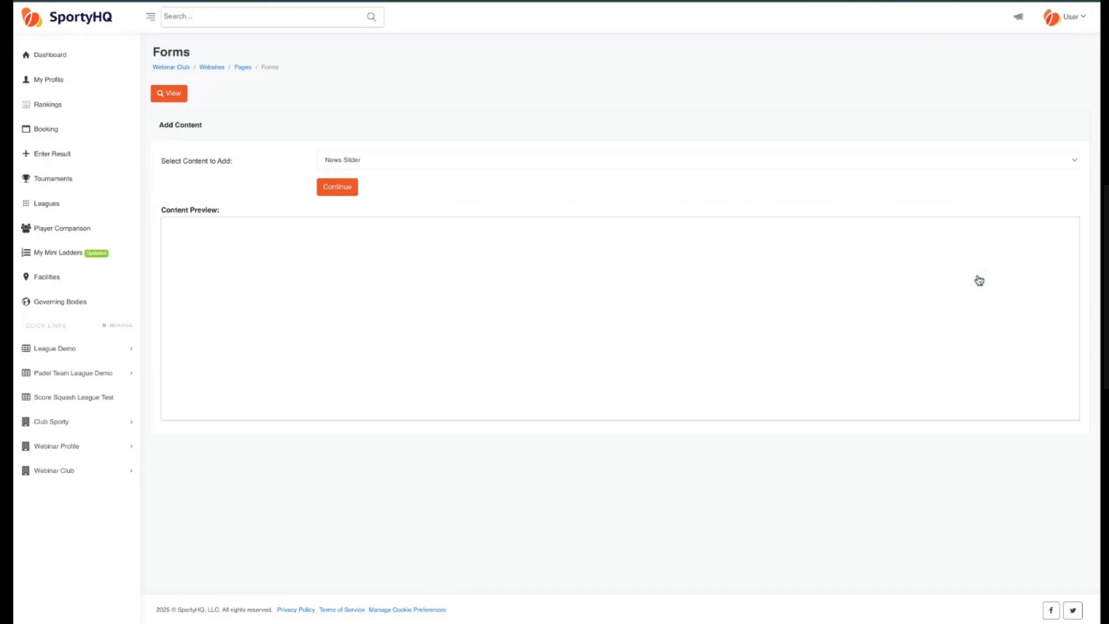
left_click(389, 163)
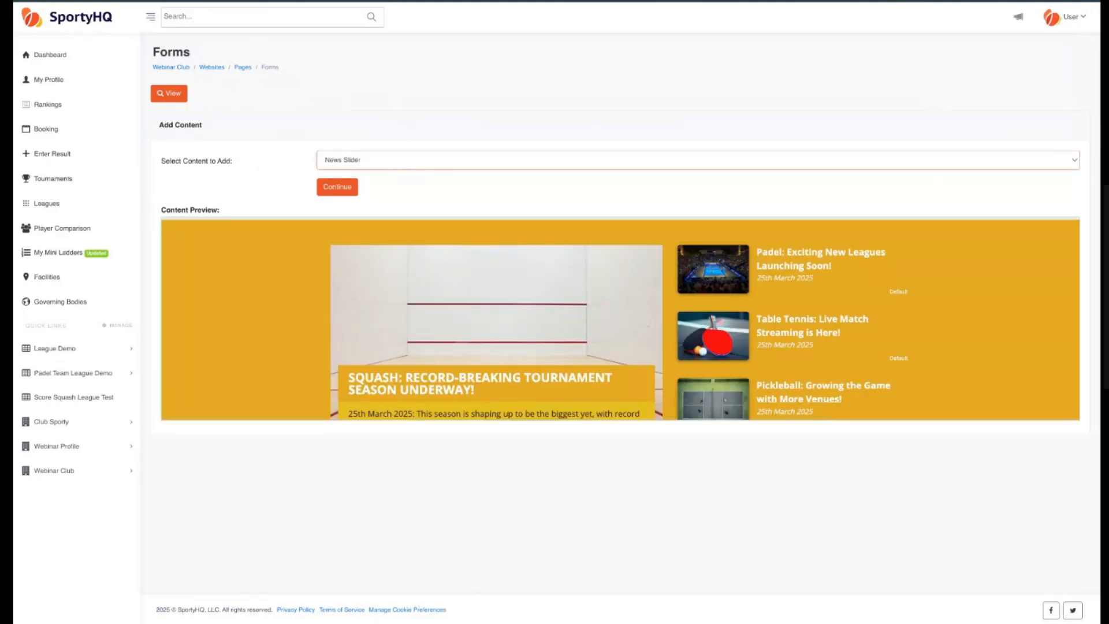
left_click(377, 385)
left_click(344, 191)
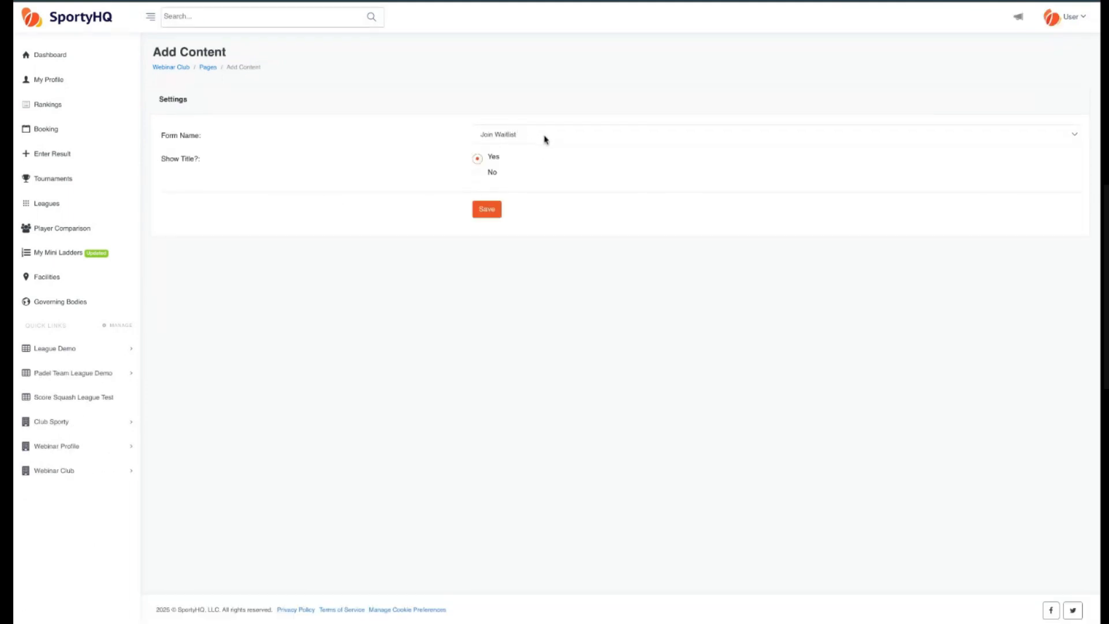
left_click(545, 140)
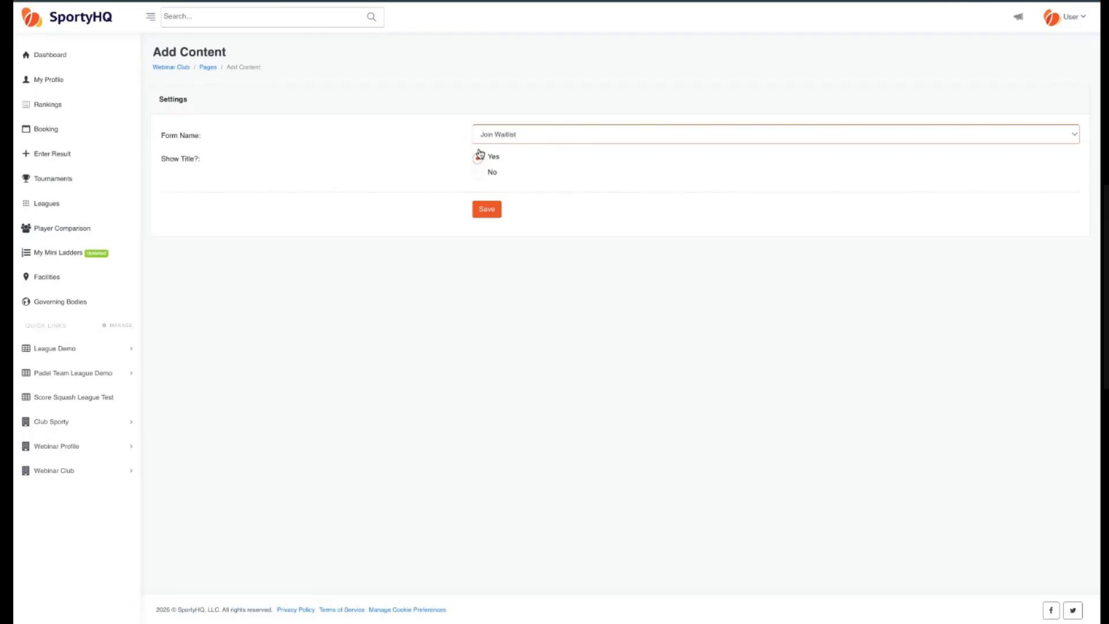
left_click(487, 217)
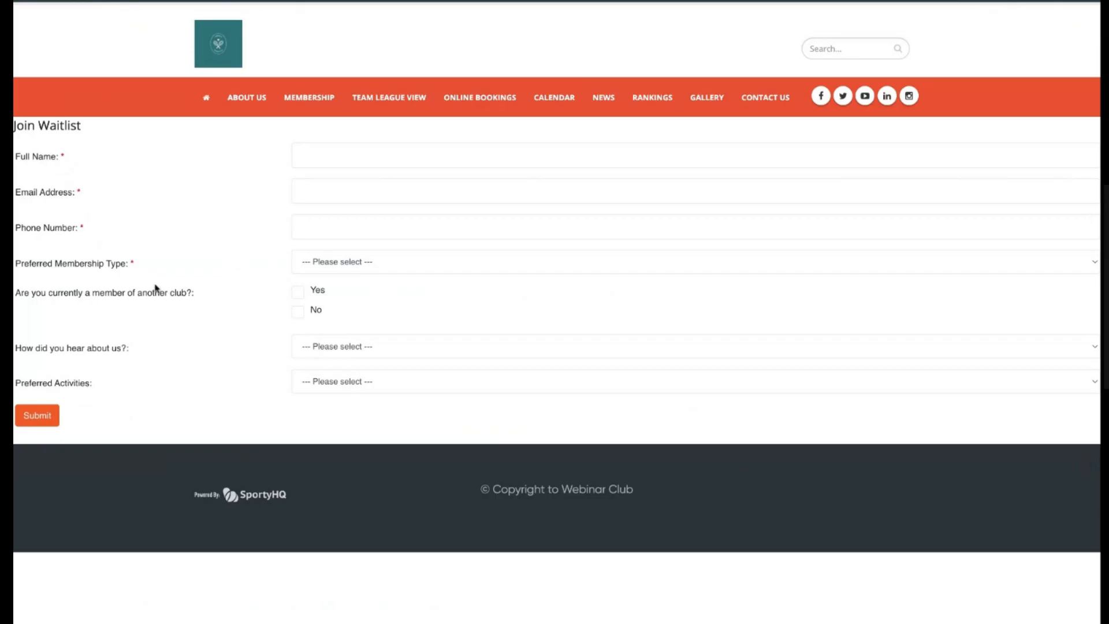
left_click(391, 262)
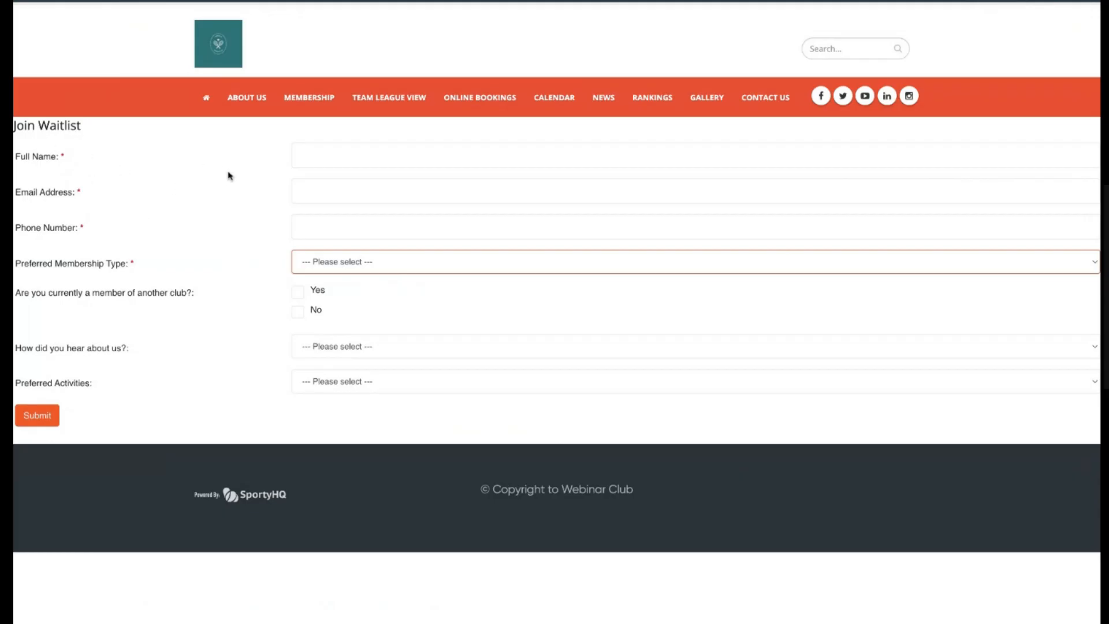
left_click(196, 245)
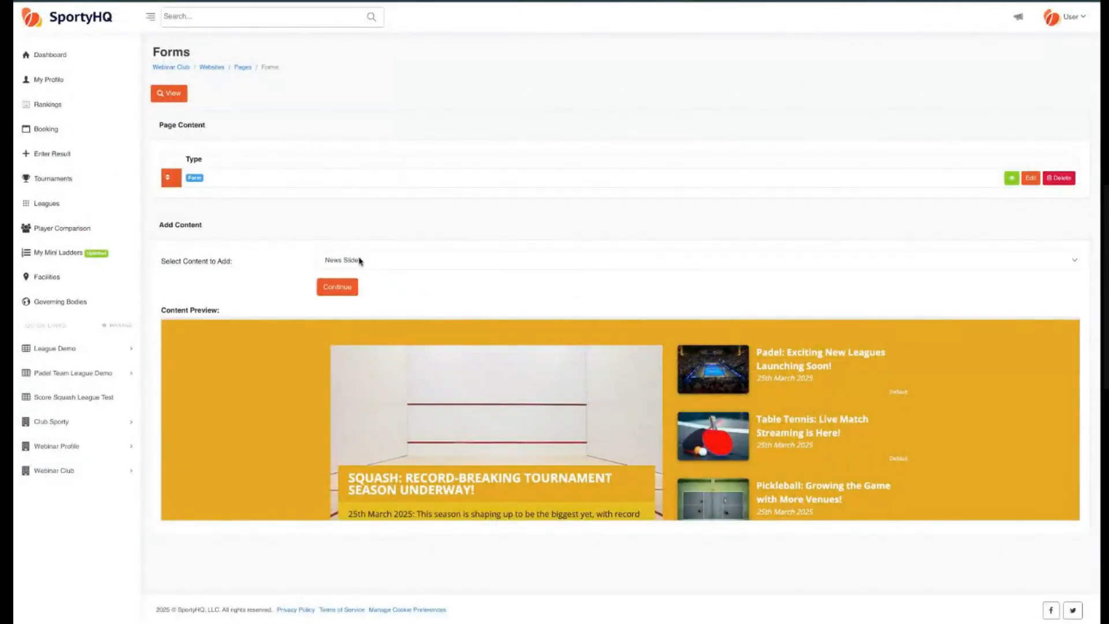
Add Container (Start) and Container (End) blocks to the Forms page content.
left_click(359, 260)
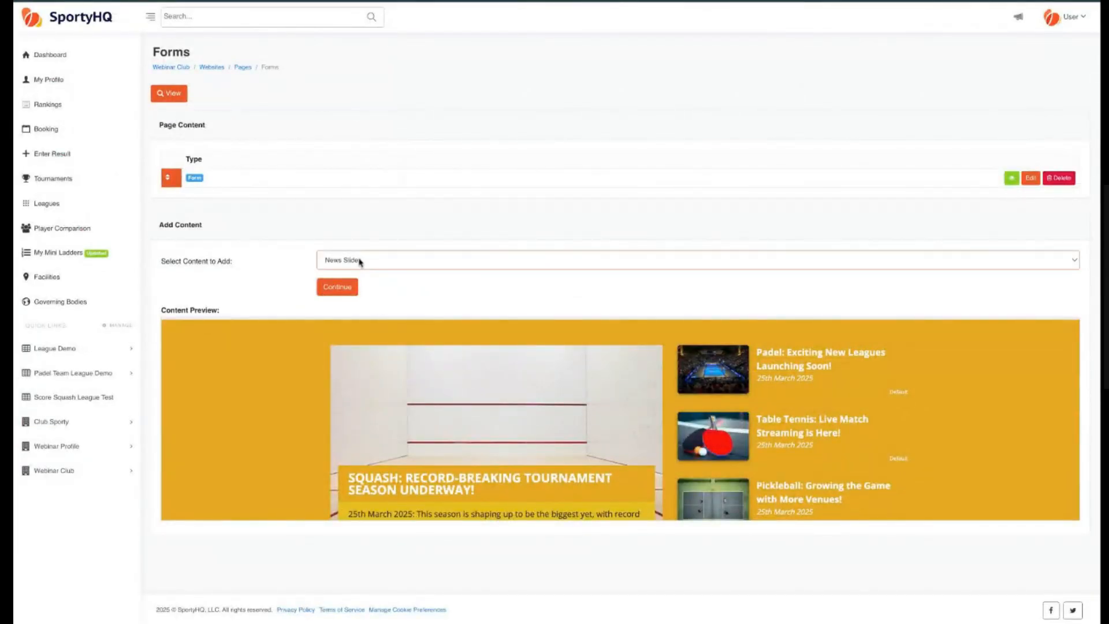
left_click(362, 350)
left_click(345, 291)
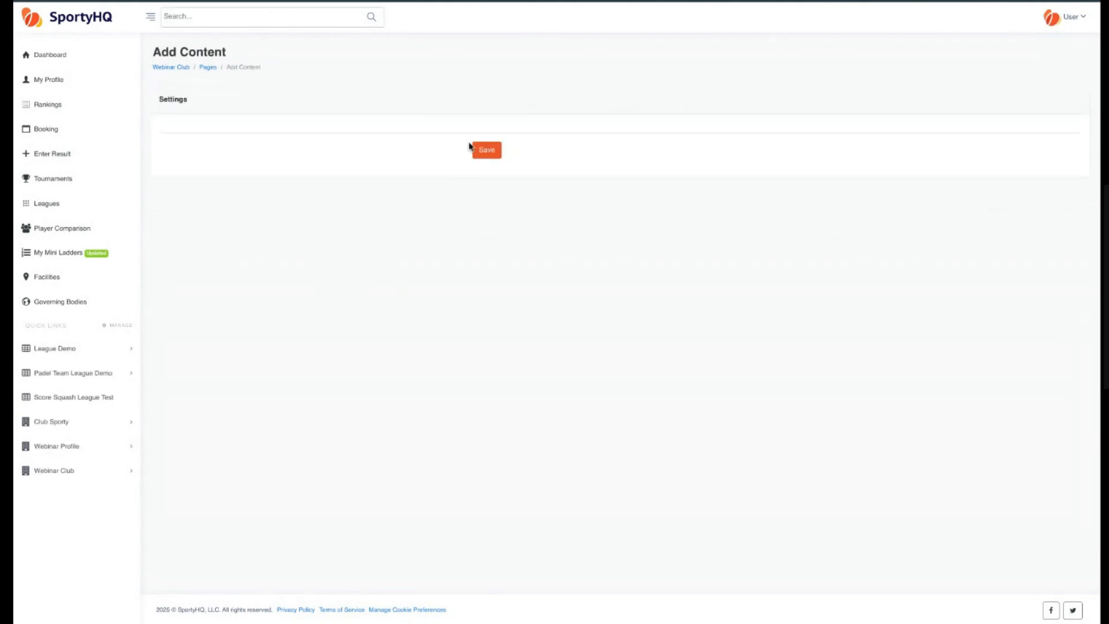
left_click(487, 151)
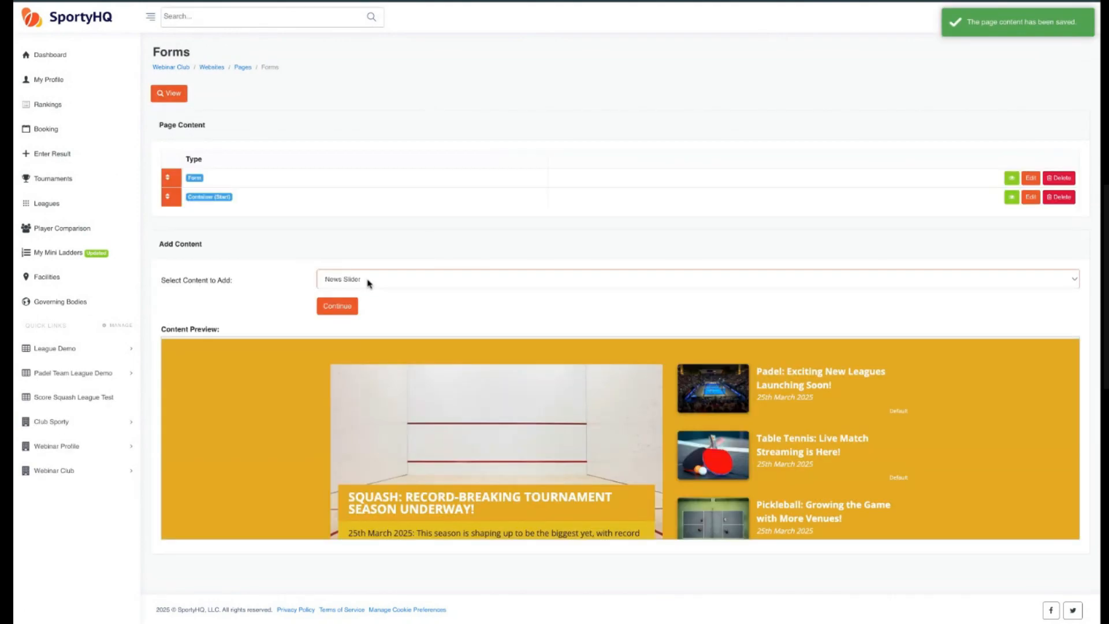
left_click(439, 325)
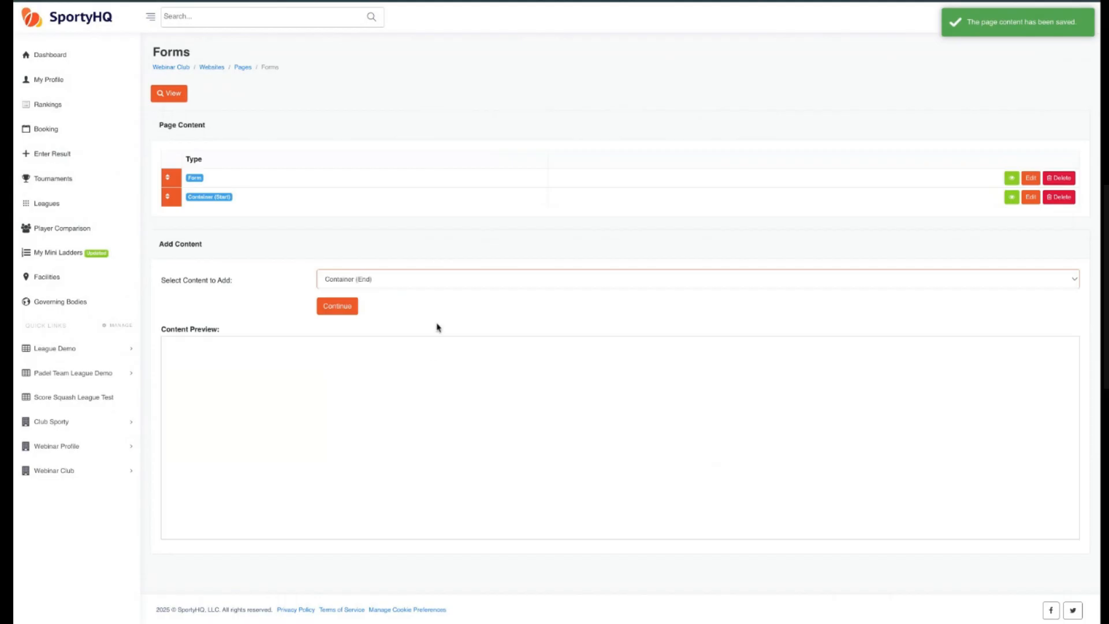
left_click(344, 316)
left_click(494, 154)
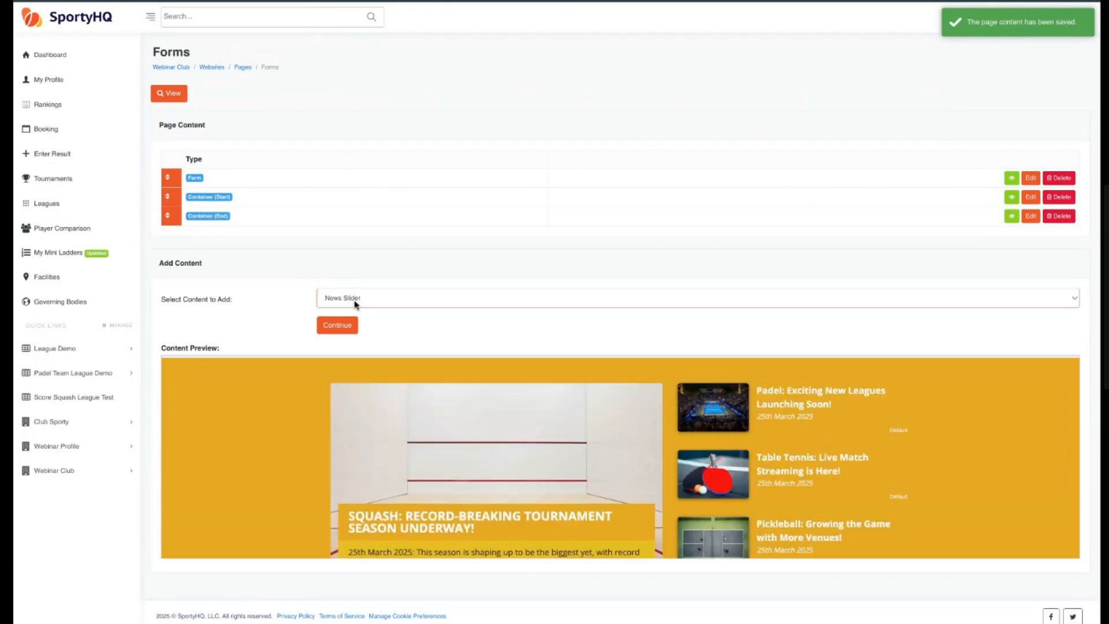
Add a Divider - White space block to the Forms page and move it up one position.
left_click(401, 495)
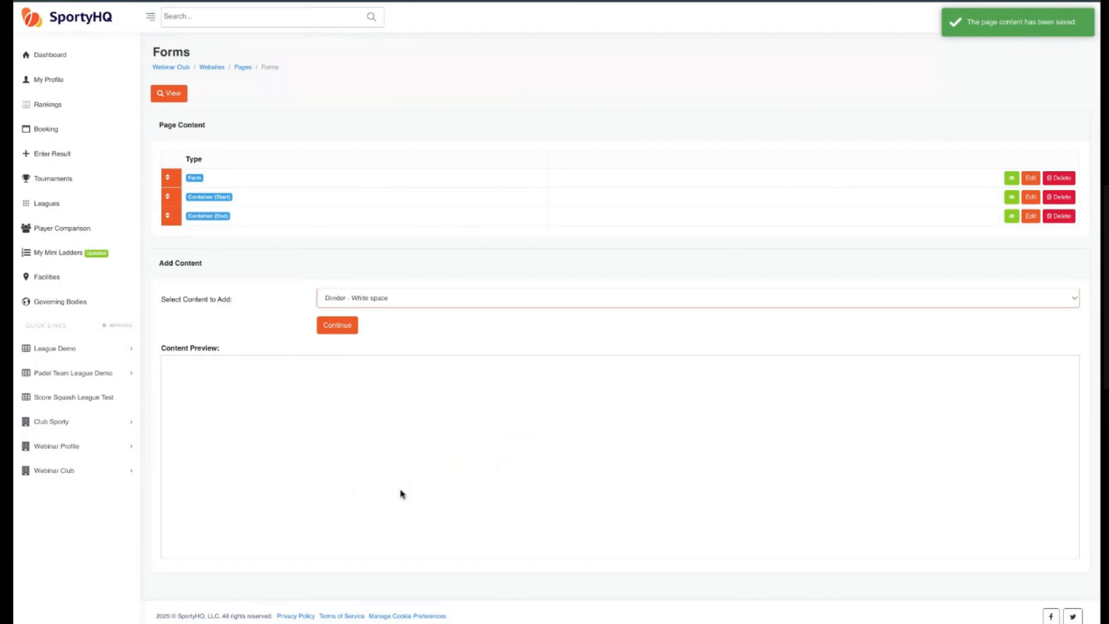
left_click(337, 326)
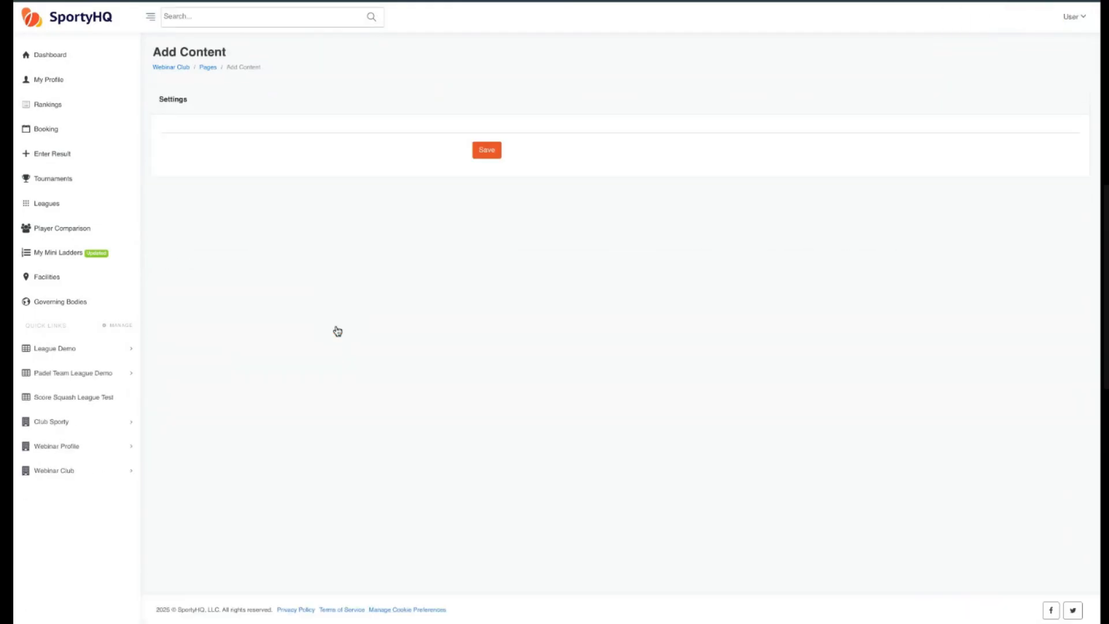
left_click(487, 150)
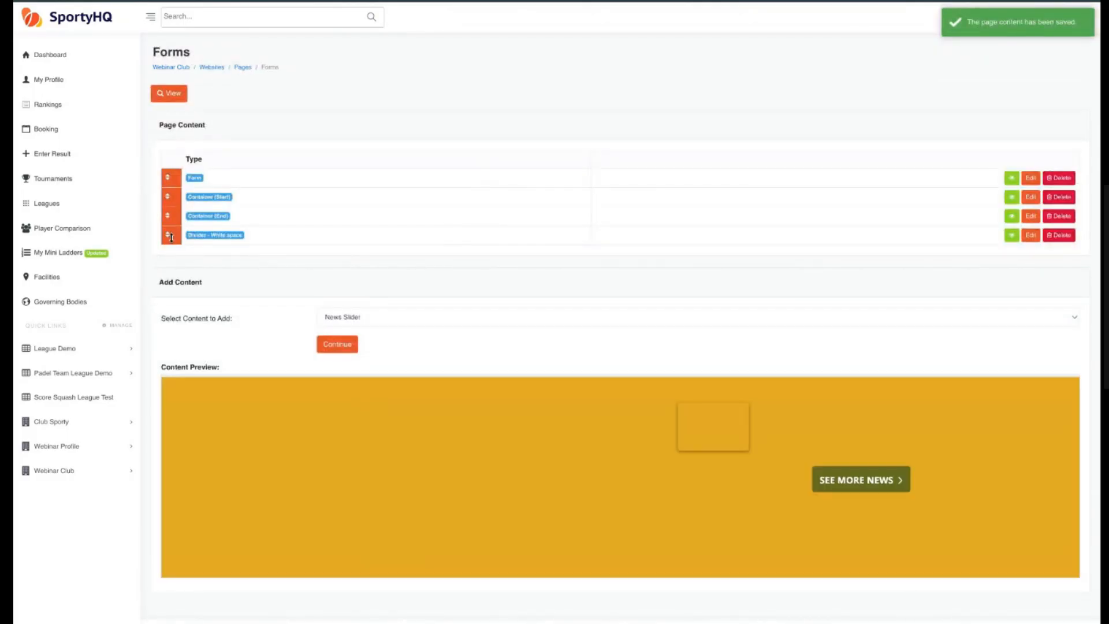
mouse_move(172, 234)
left_mouse_down()
mouse_move(171, 178)
mouse_move(171, 217)
left_mouse_up()
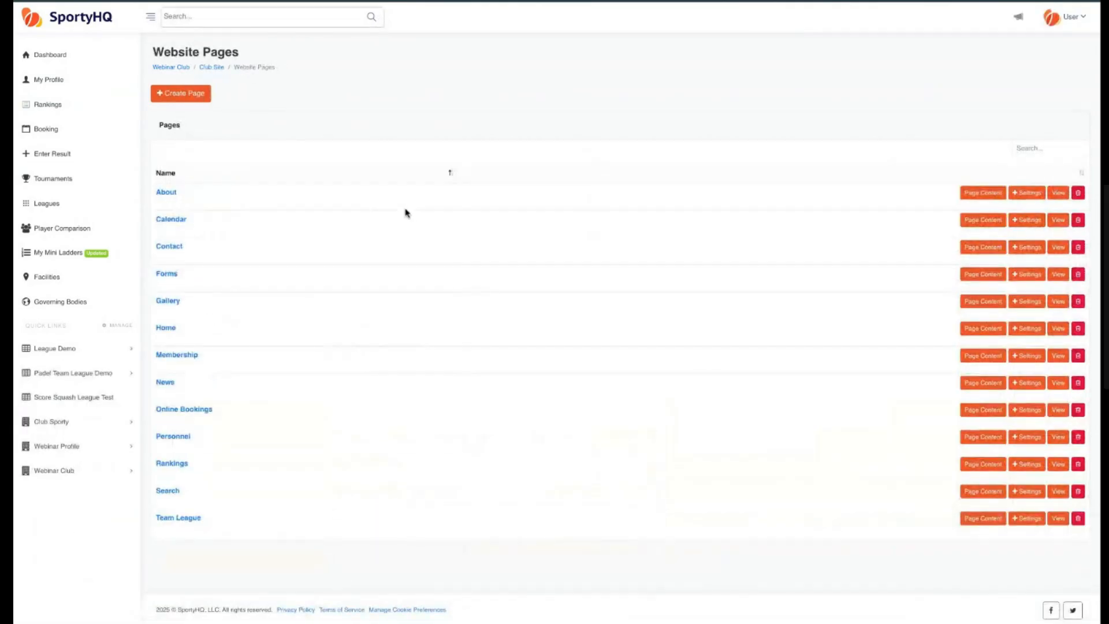
Rename the Online Bookings page to Bookings in its settings.
triple_click(212, 410)
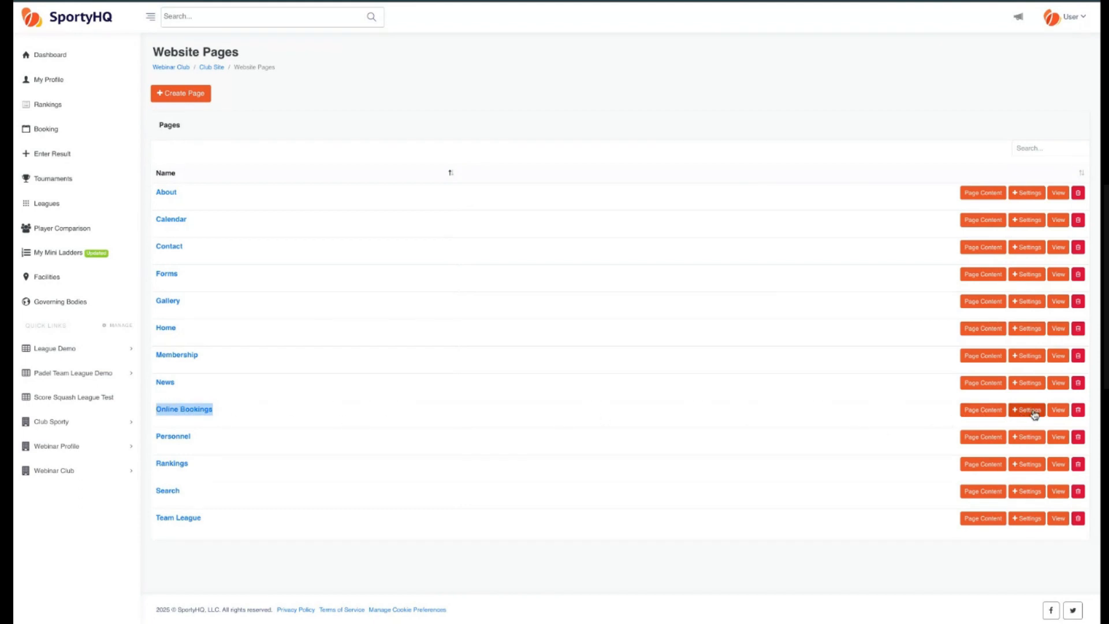
left_click(1029, 410)
left_click_drag(489, 134, 434, 137)
key("BackSpace")
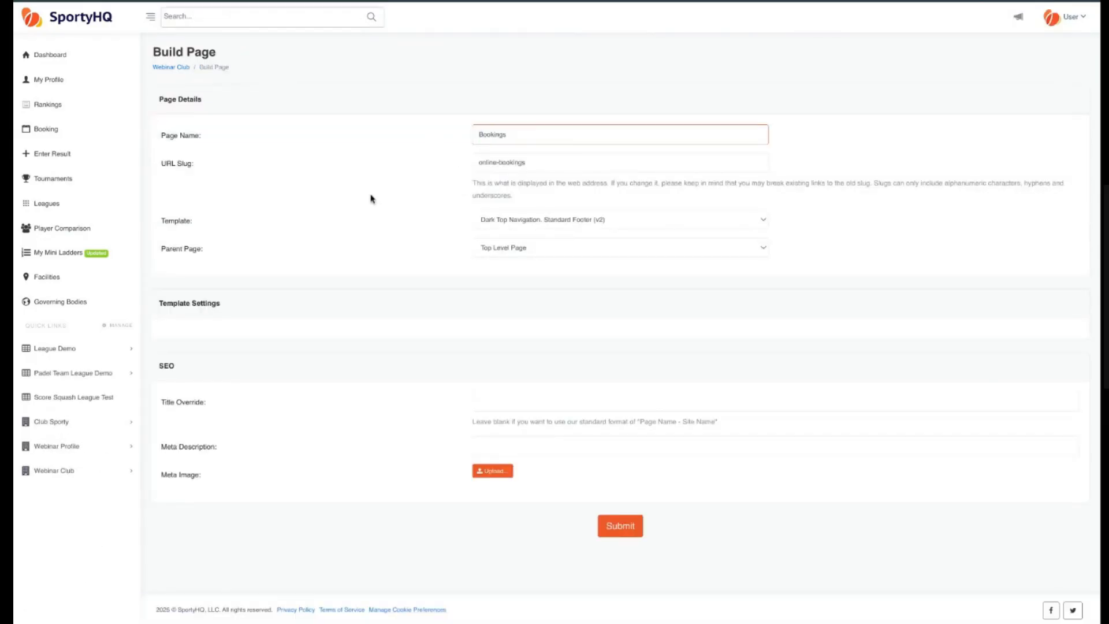
left_click(373, 200)
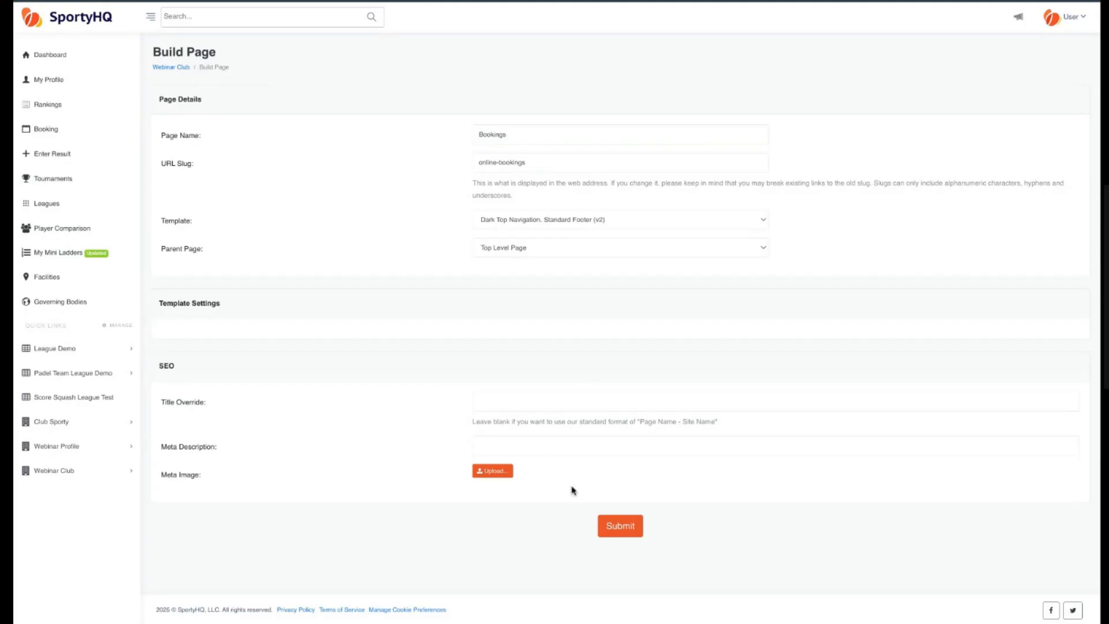
left_click(629, 531)
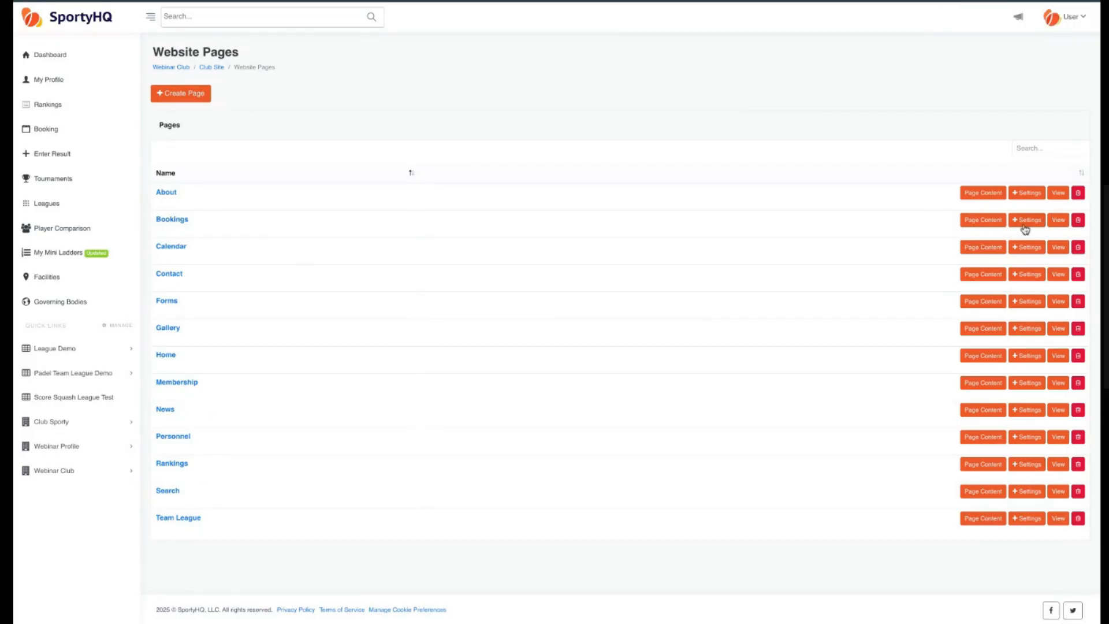
Set the Bookings page's Court Booking Interface block to use the Webinar Club club.
left_click(992, 224)
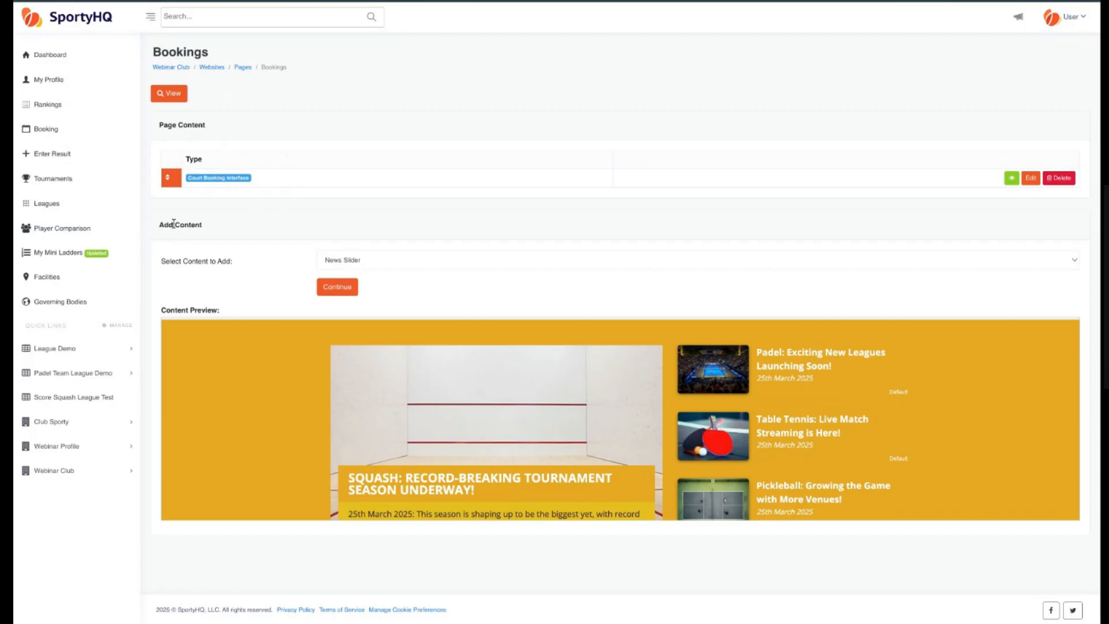
left_click(372, 262)
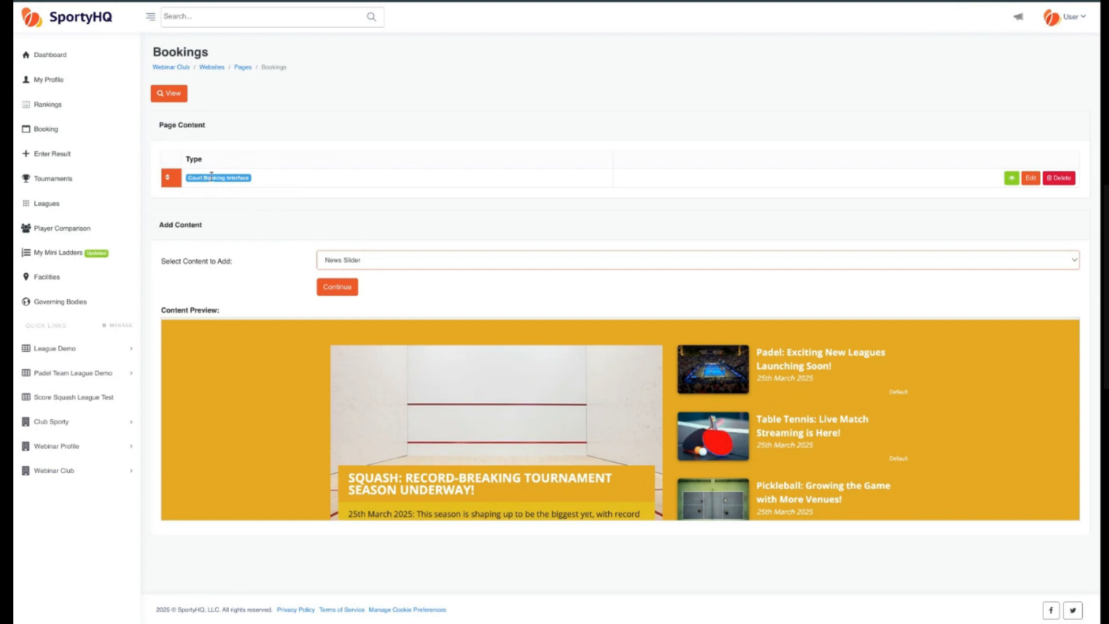
left_click(952, 192)
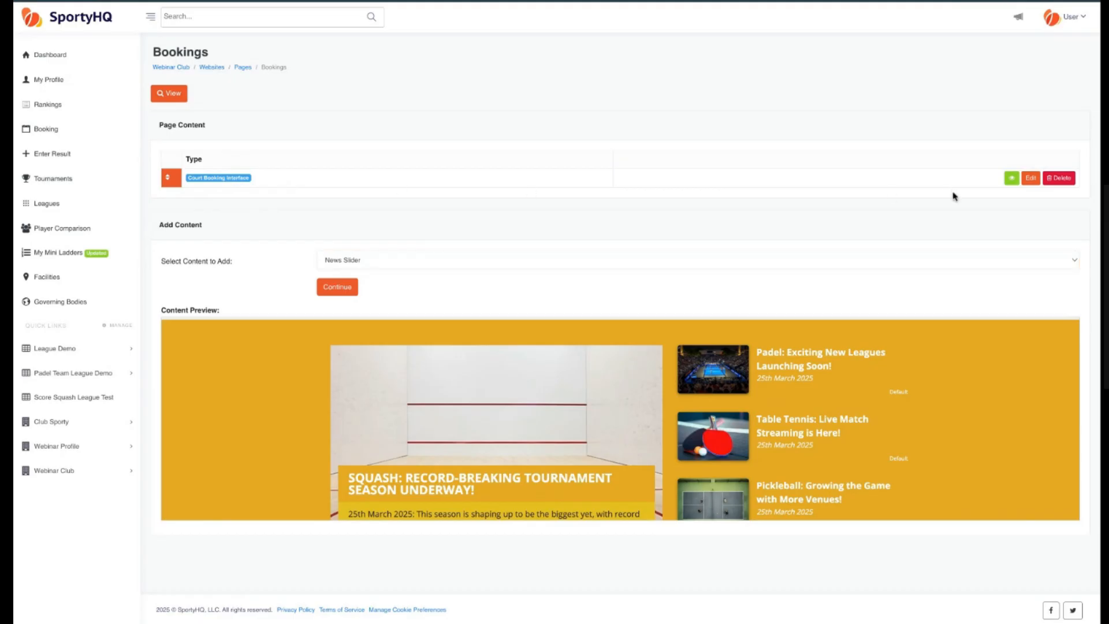
left_click(1031, 178)
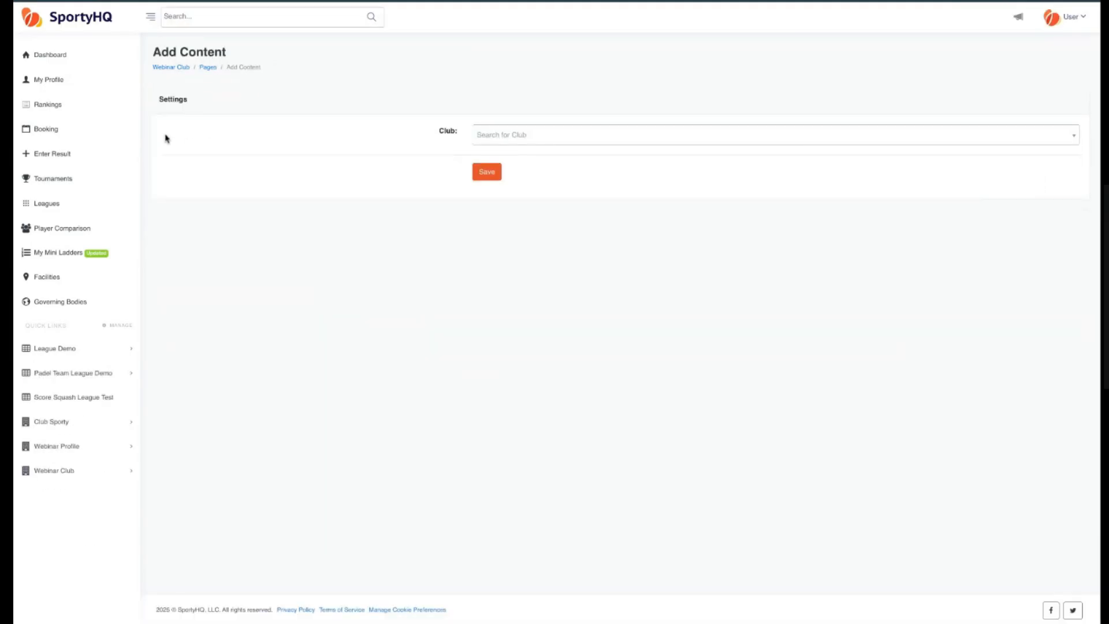
left_click(544, 142)
type("we")
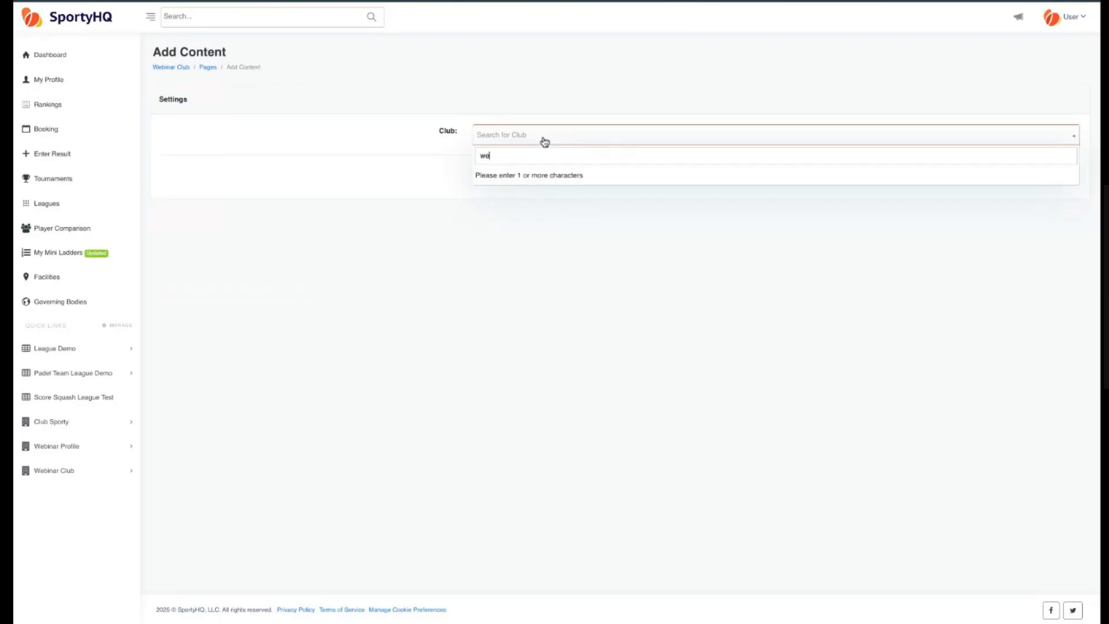
type("binar calenda")
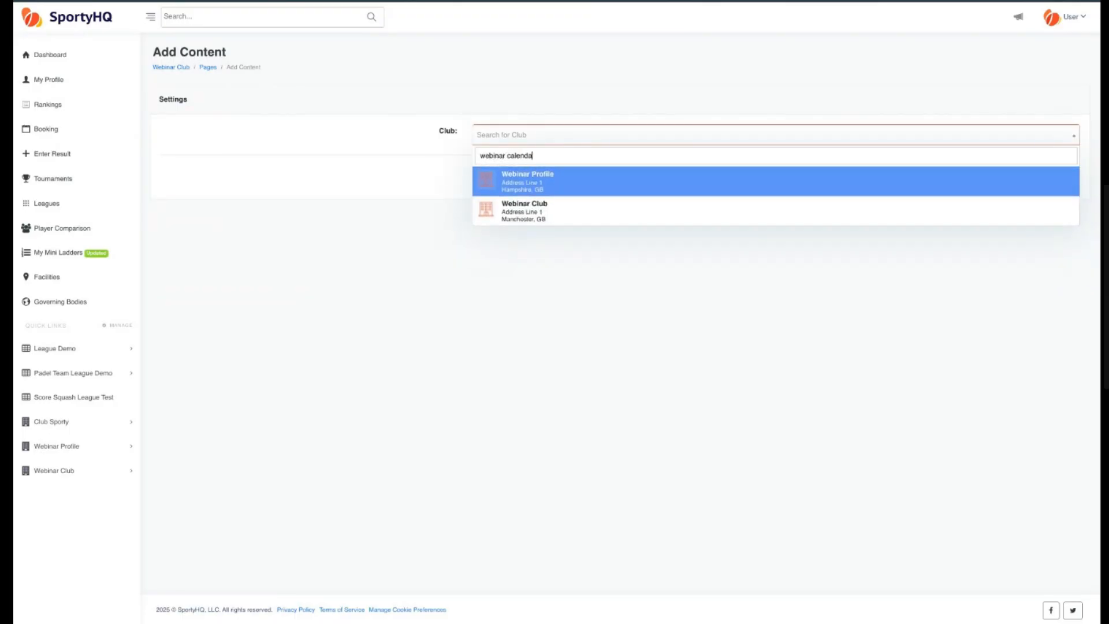
left_click(554, 217)
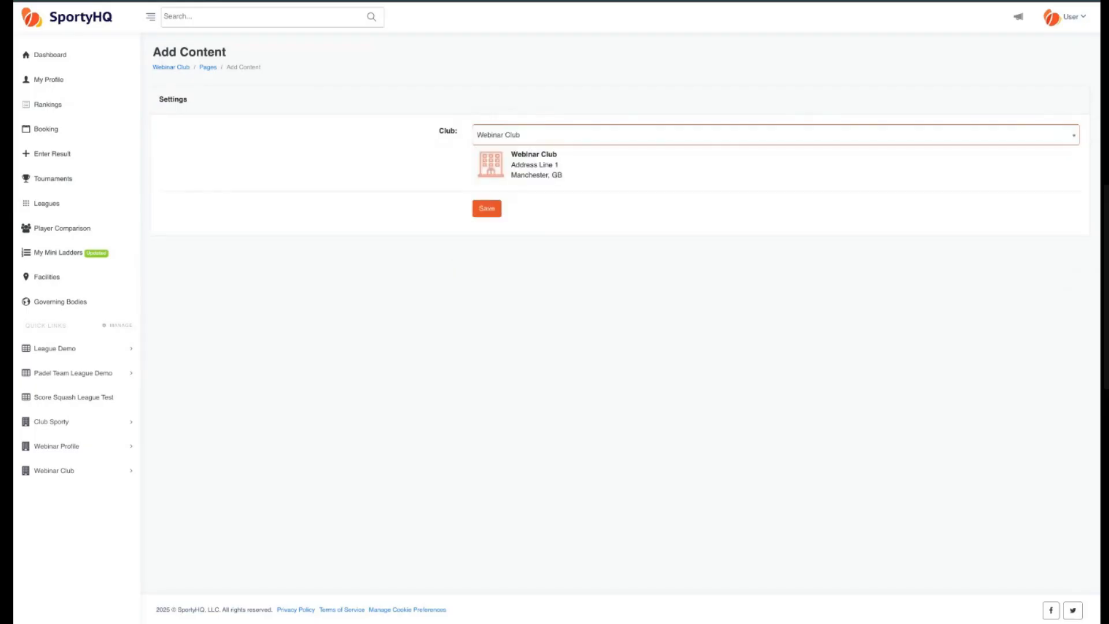
left_click(494, 215)
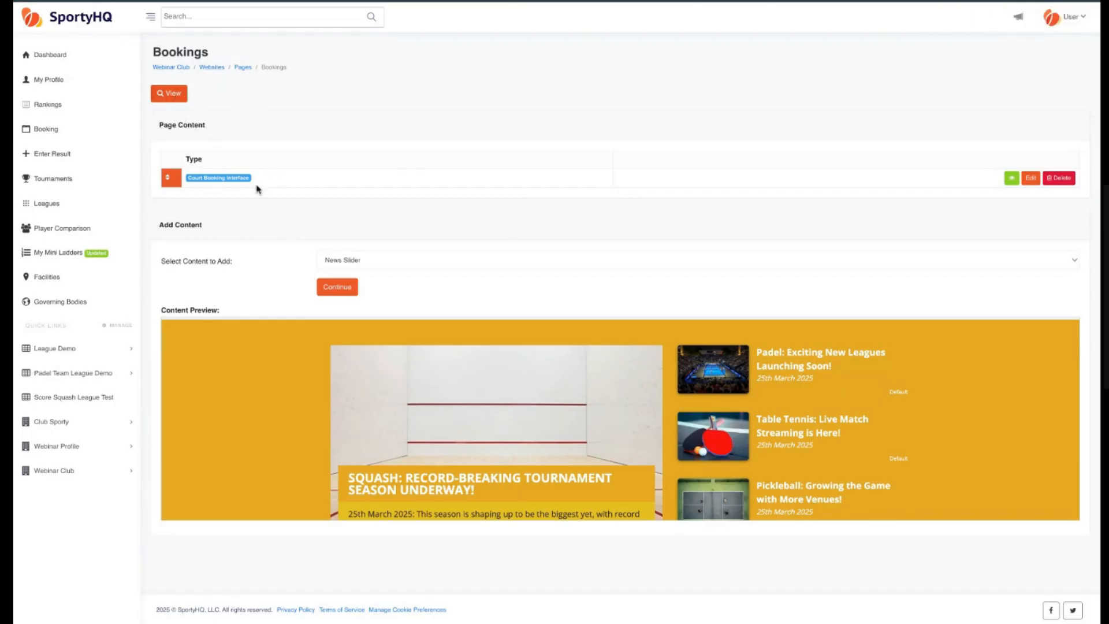
View the Bookings page on the live site, browsing its booking grid, settings menu and Team League View page.
left_click(175, 94)
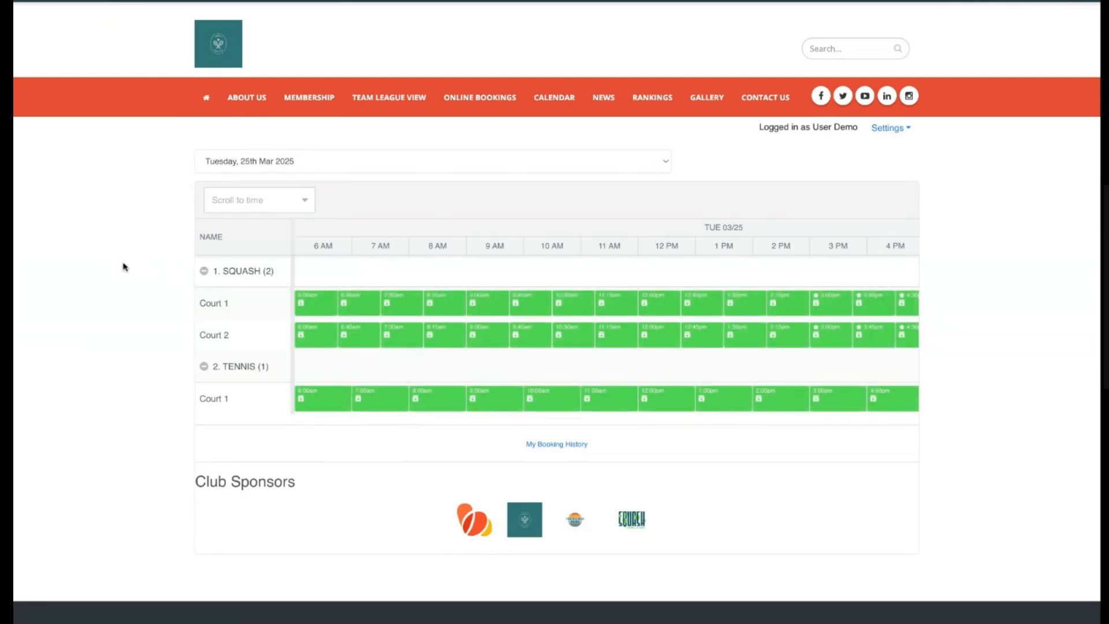
scroll(127, 270, "down", 2)
scroll(136, 272, "up", 2)
scroll(563, 370, "down", 2)
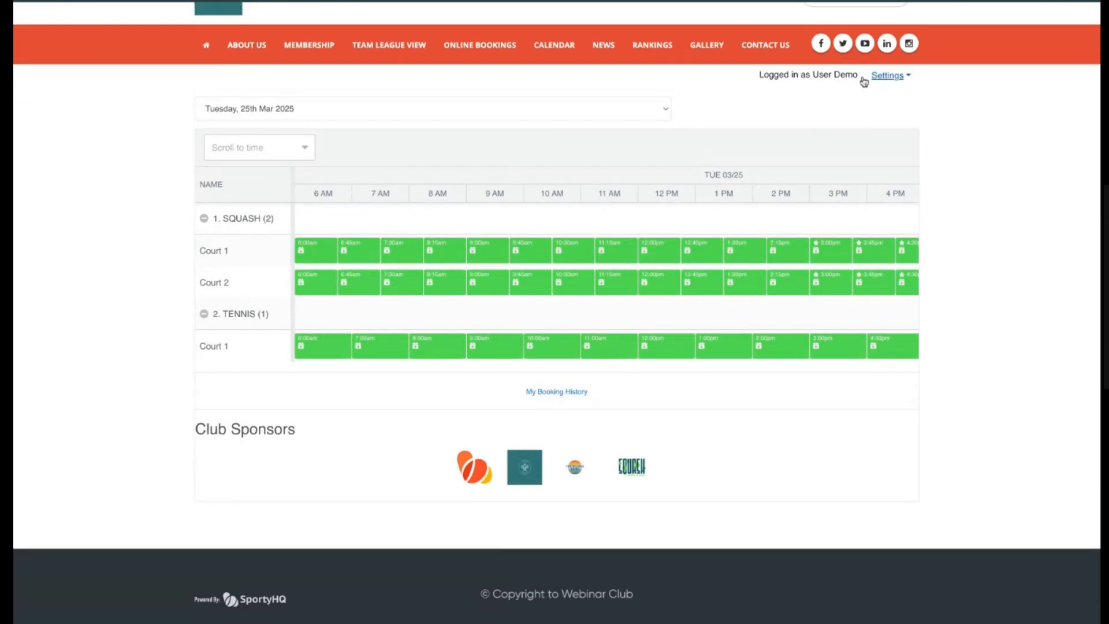
left_click(910, 76)
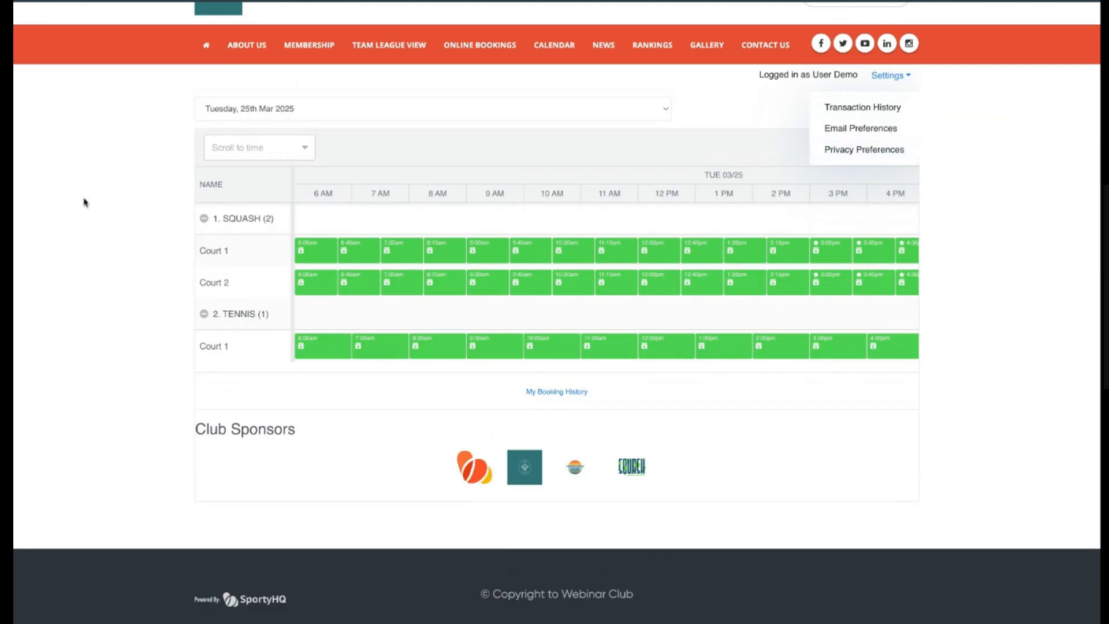
scroll(83, 214, "up", 1)
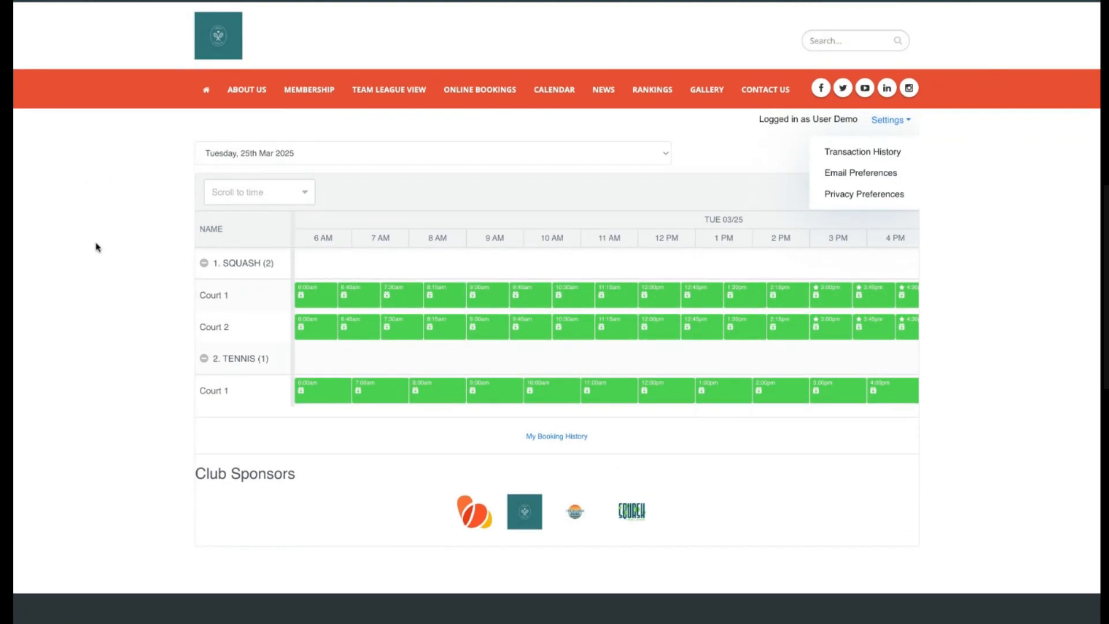
scroll(96, 247, "down", 2)
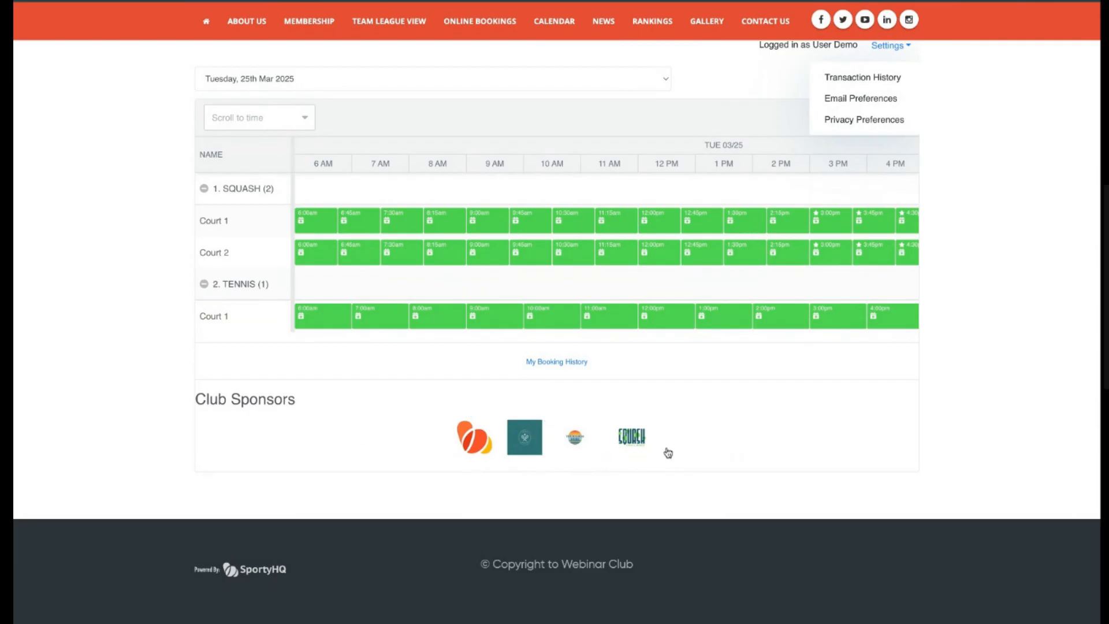
scroll(127, 333, "up", 2)
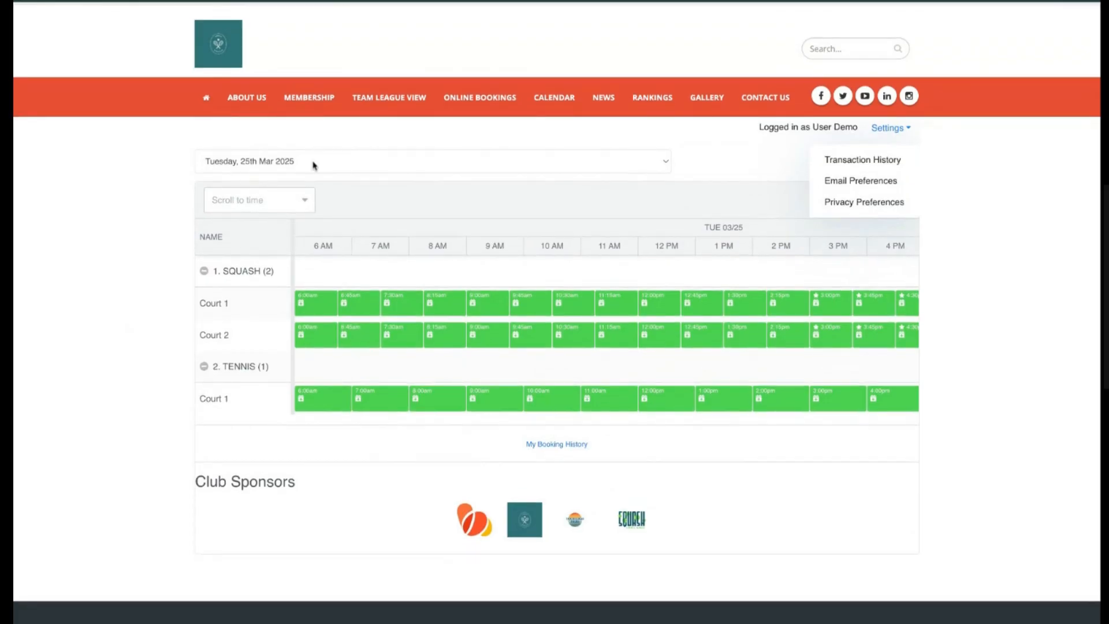
left_click(409, 103)
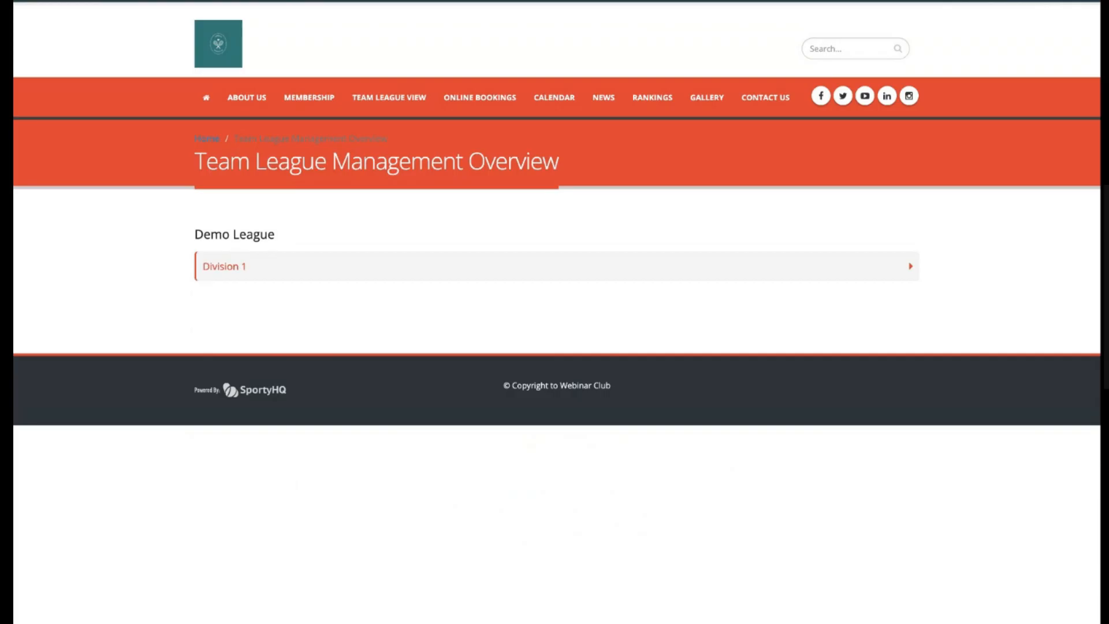
Browse the Division 1 standings and full results on the live site's Team League View page.
left_click(272, 268)
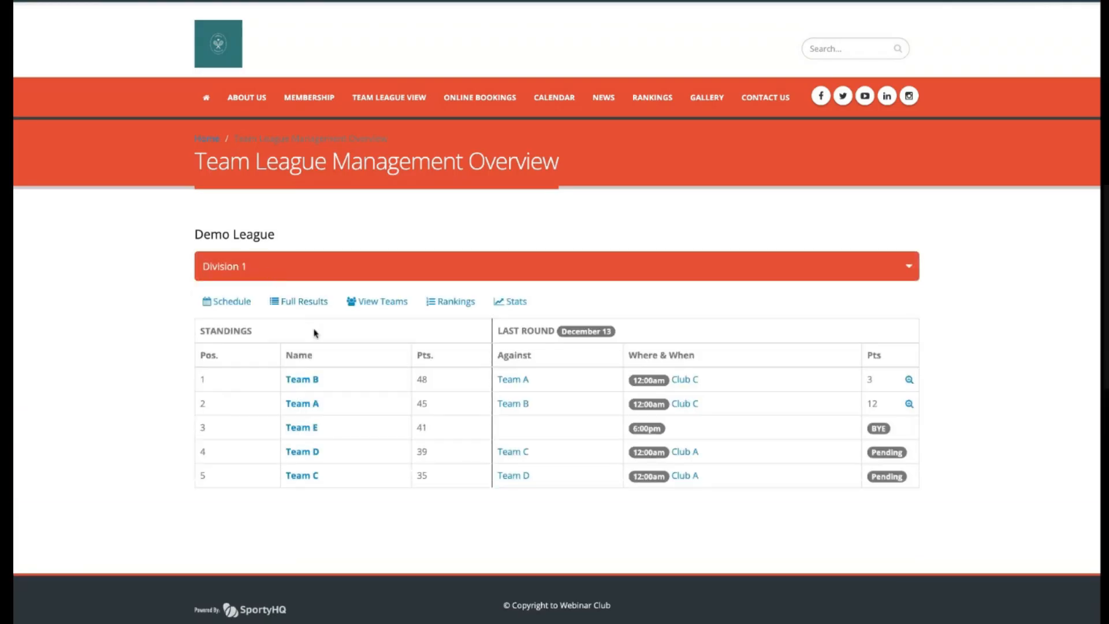
scroll(315, 333, "down", 1)
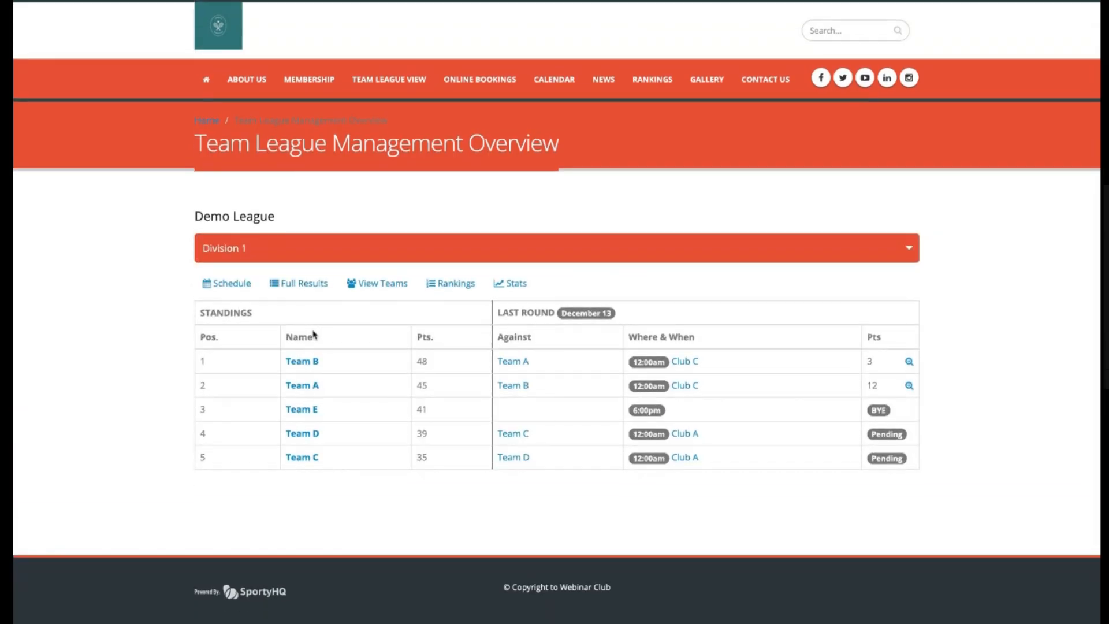
left_click(303, 283)
scroll(437, 373, "down", 7)
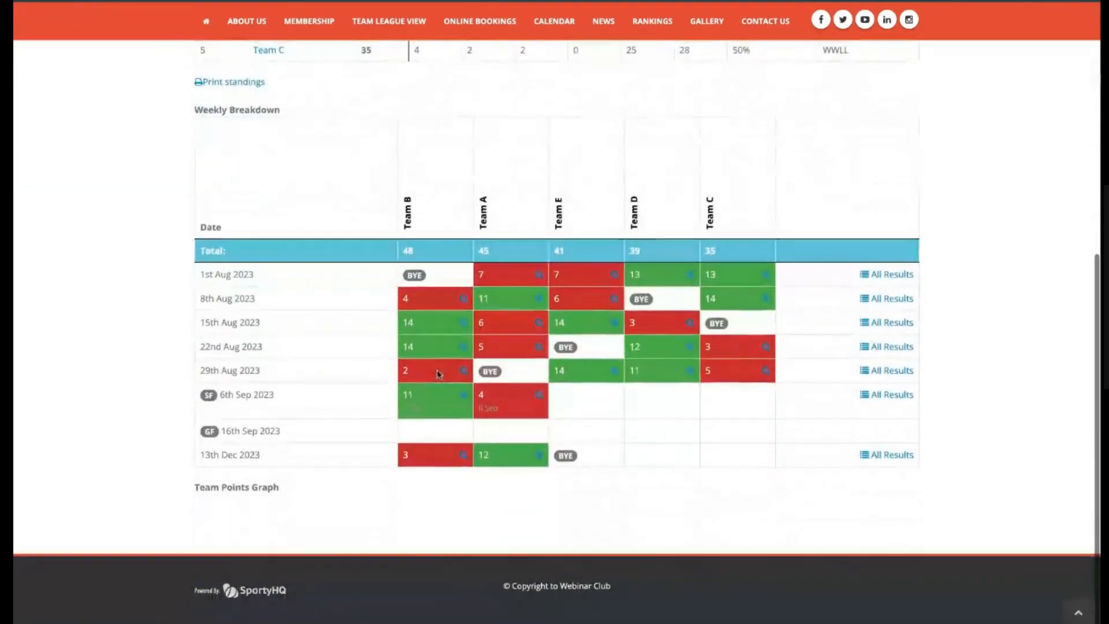
scroll(437, 373, "up", 7)
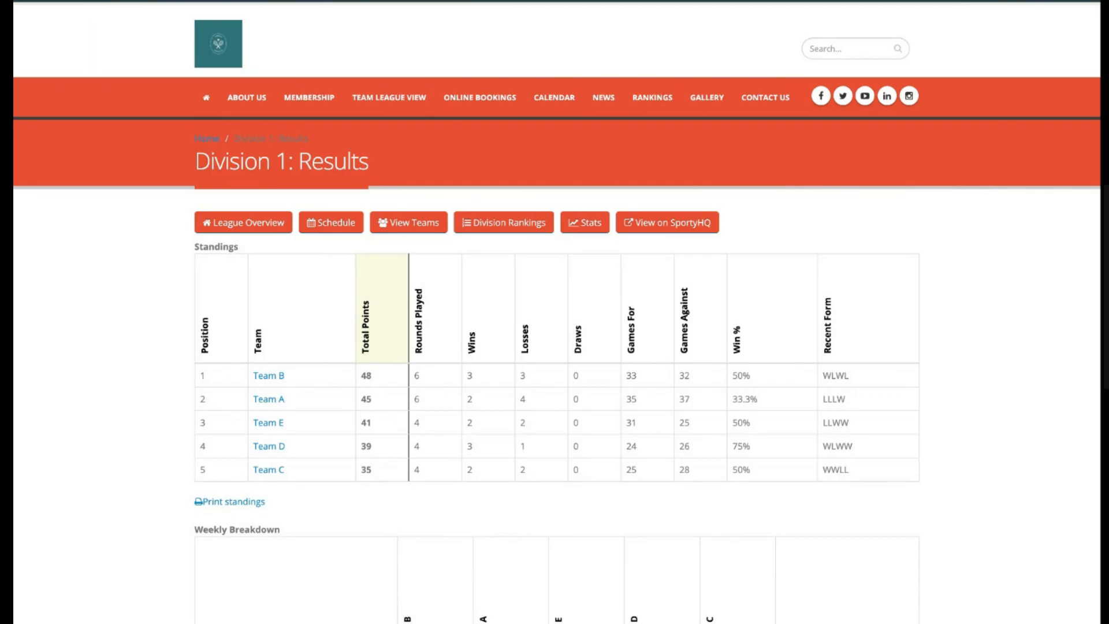
Check the club's admin page, then review the live site's Contact Us page with its map and contact form.
key("ctrl+t")
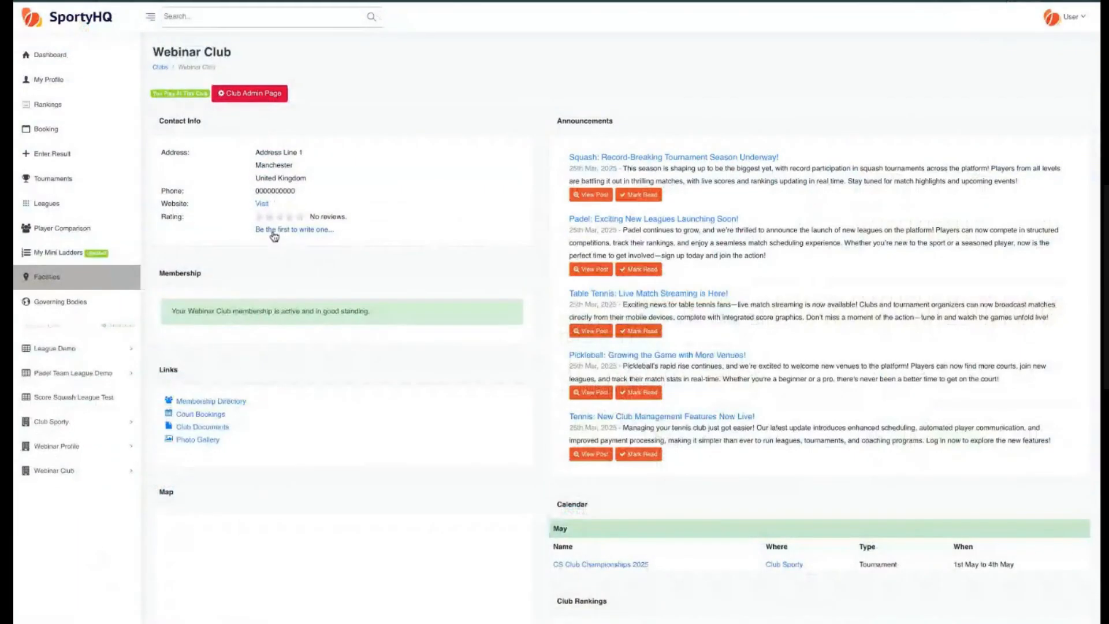
left_click(256, 97)
scroll(458, 240, "down", 3)
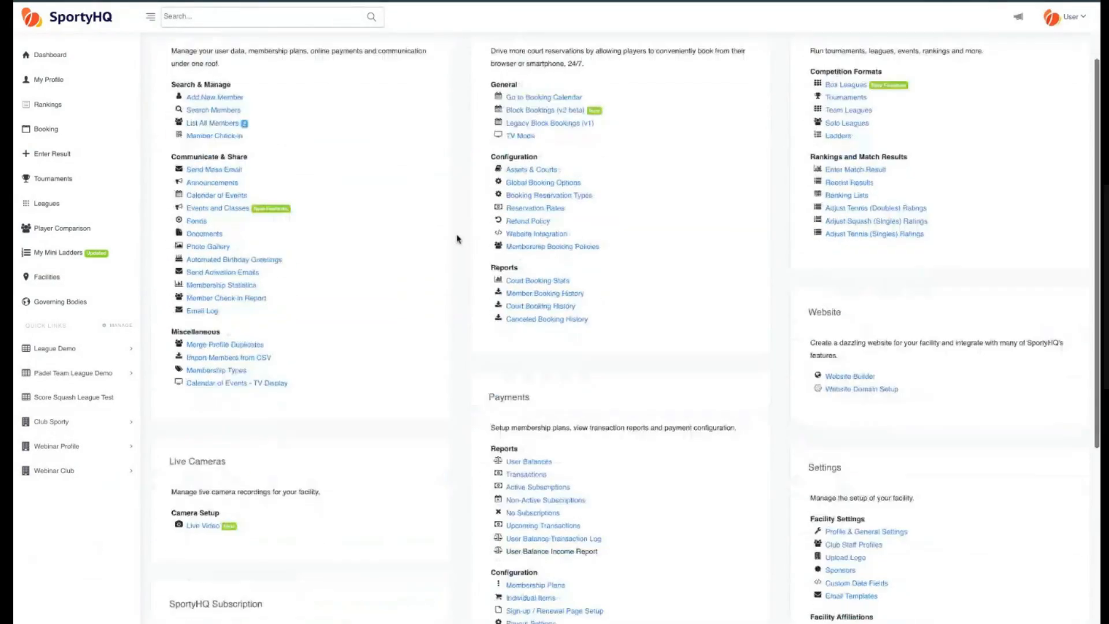
left_click(849, 279)
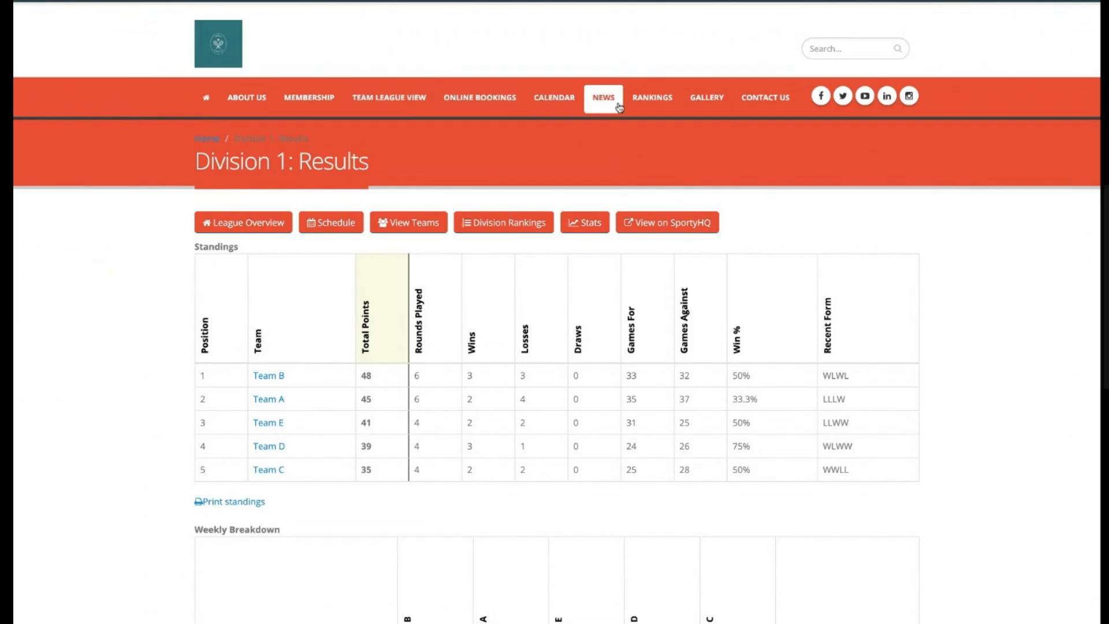
left_click(779, 108)
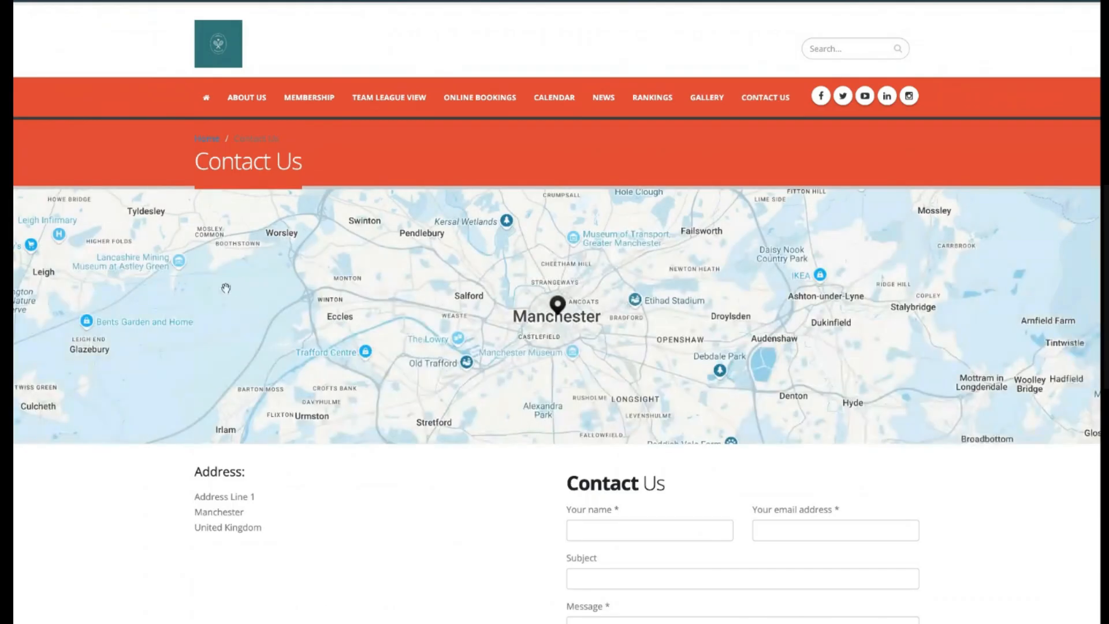
scroll(114, 515, "down", 1)
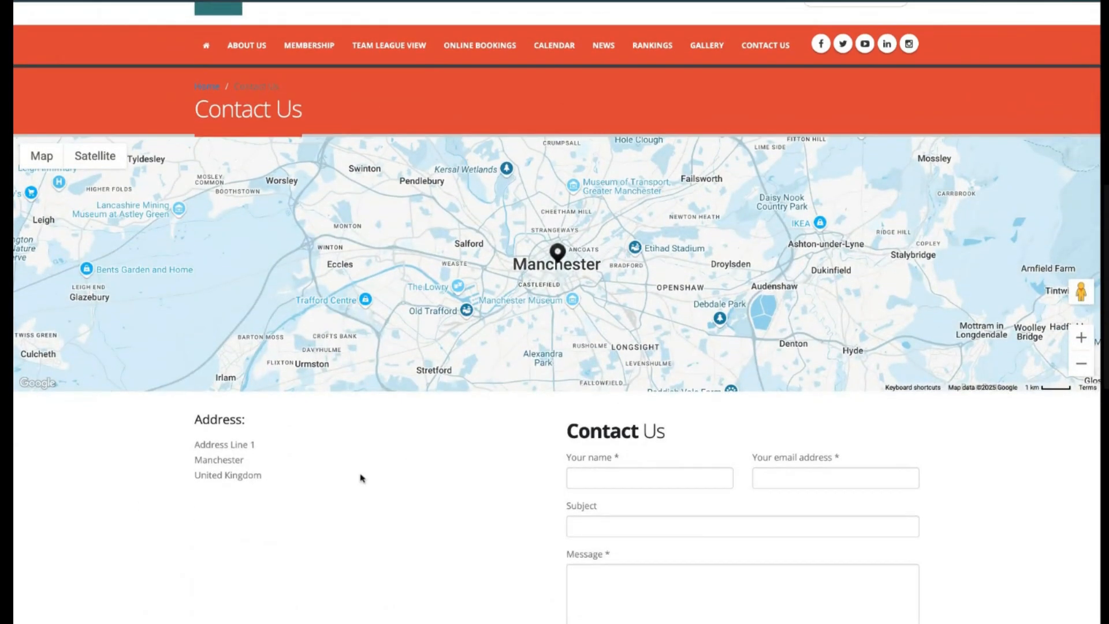
scroll(362, 478, "down", 4)
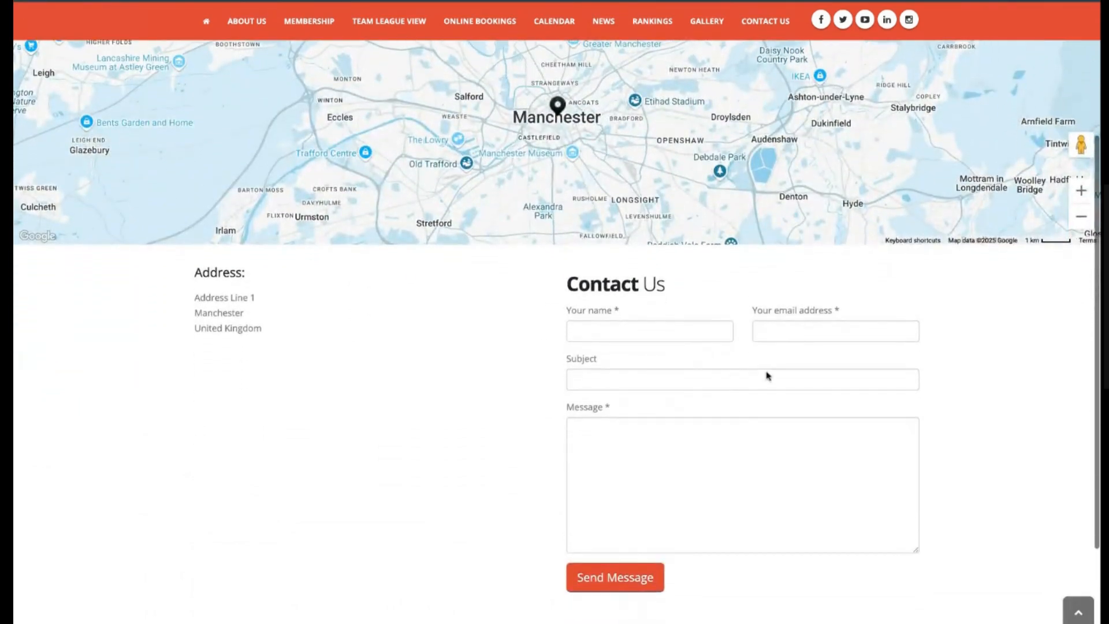
scroll(428, 449, "up", 3)
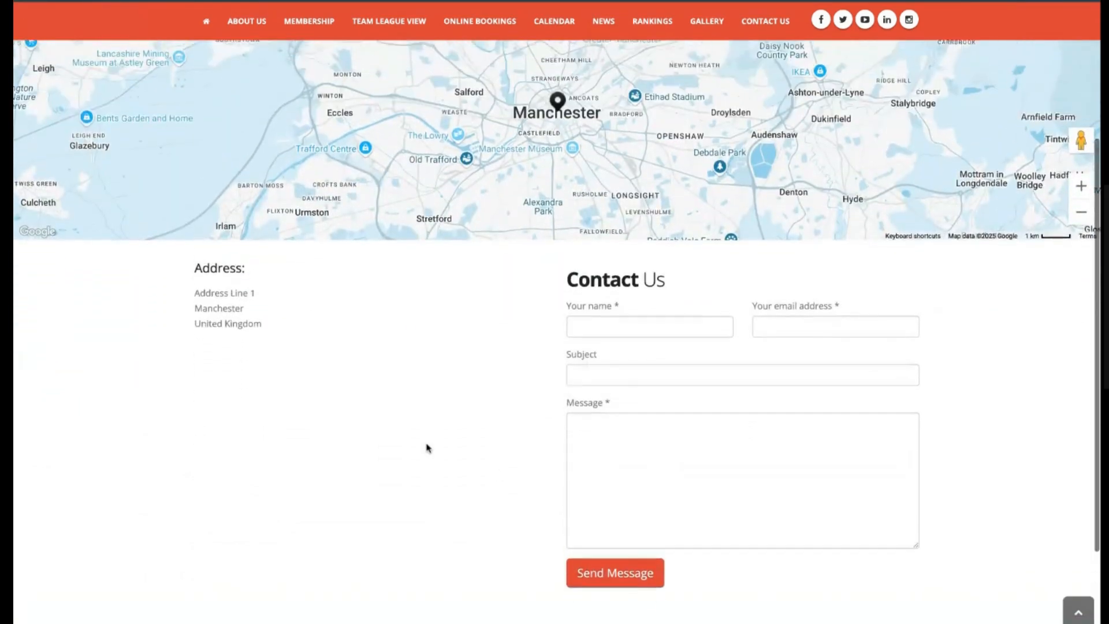
scroll(428, 448, "up", 2)
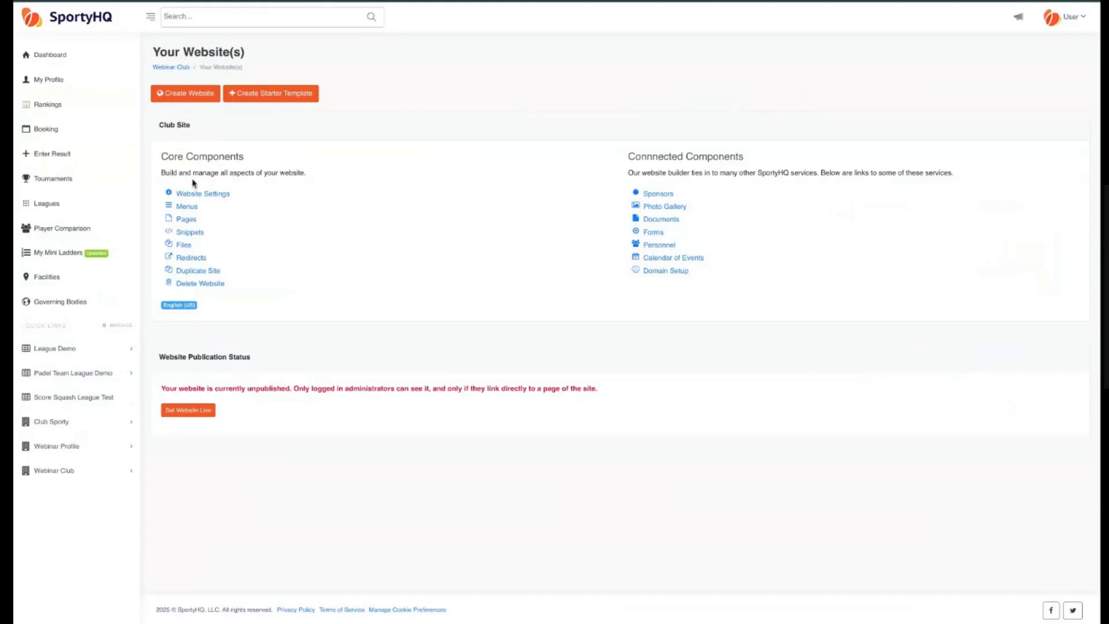
Move the About Us item in the main website menu down to sit just before Contact Us.
left_click(186, 207)
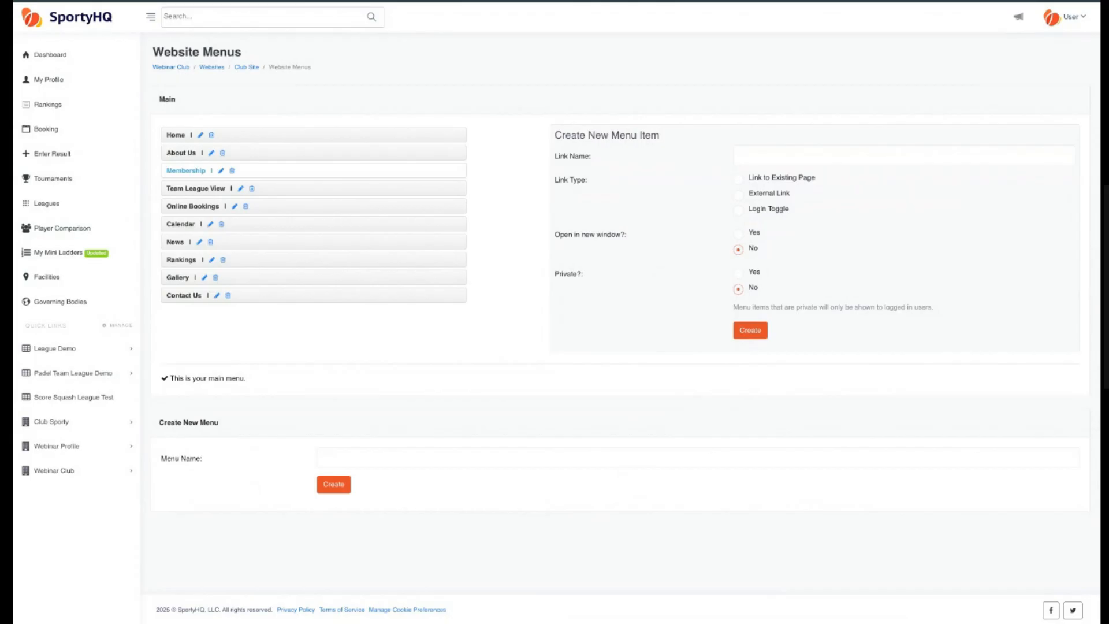
left_click_drag(186, 171, 231, 280)
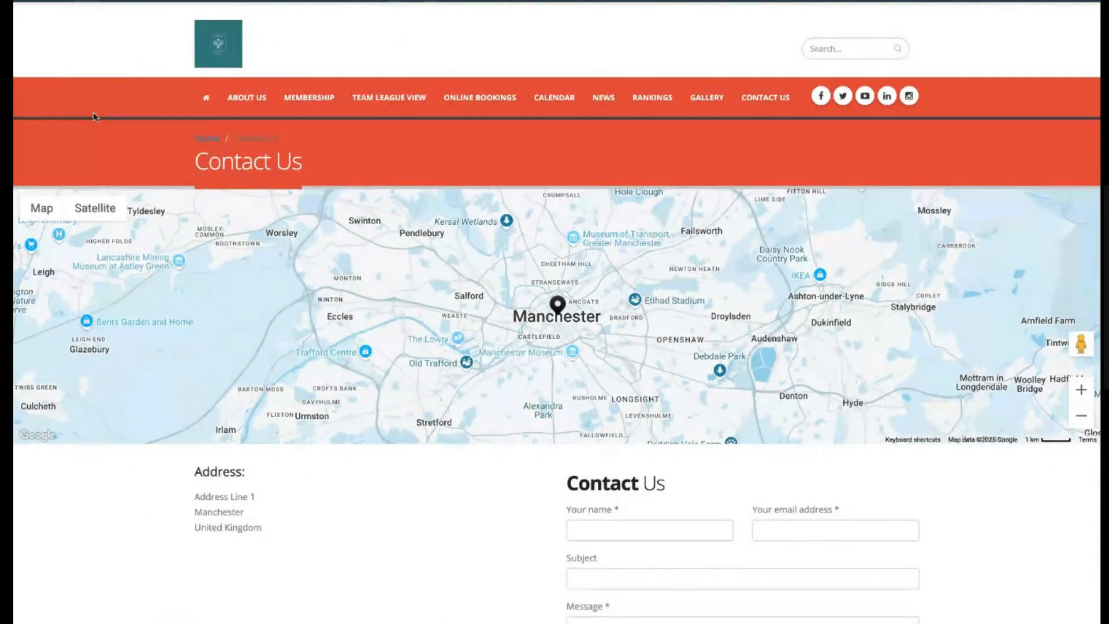
key("F5")
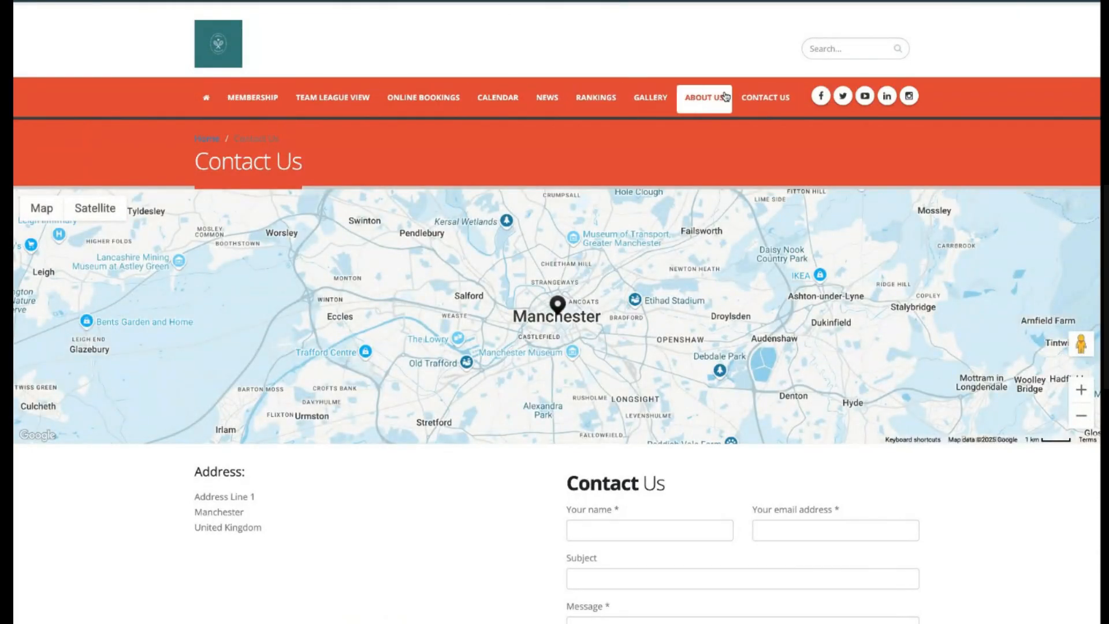
key("ctrl+shift+Tab")
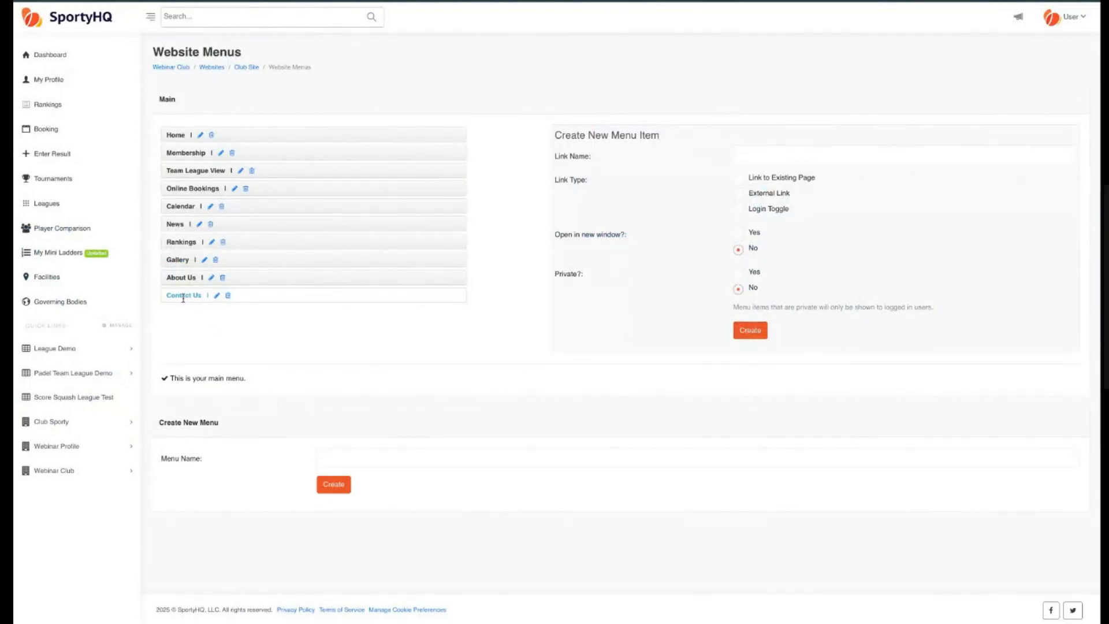
Nest the About Us menu item as a sub-item under Contact Us in the main menu.
mouse_move(183, 298)
left_mouse_down()
mouse_move(179, 275)
mouse_move(226, 295)
left_mouse_up()
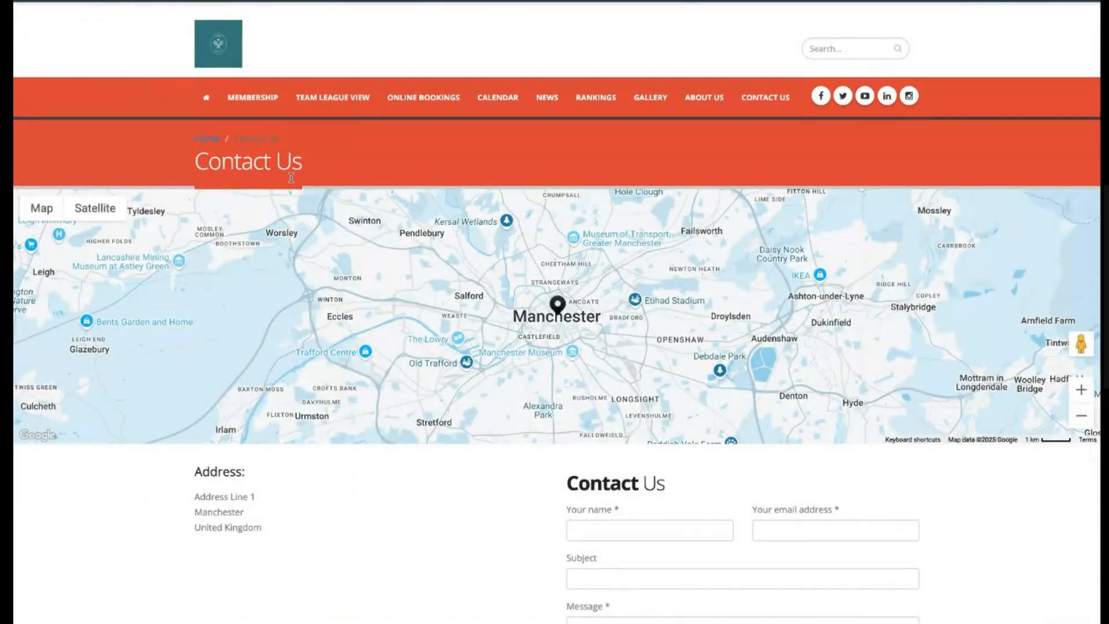
key("super+r")
mouse_move(741, 102)
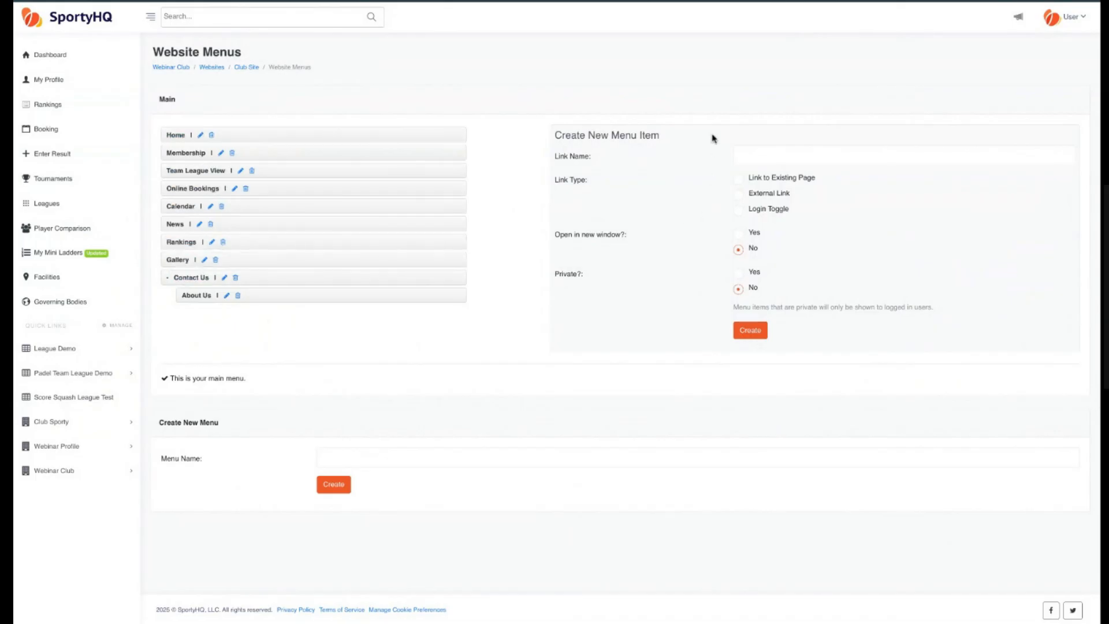
Create a main menu item named Form that links to the existing Forms page.
left_click(829, 156)
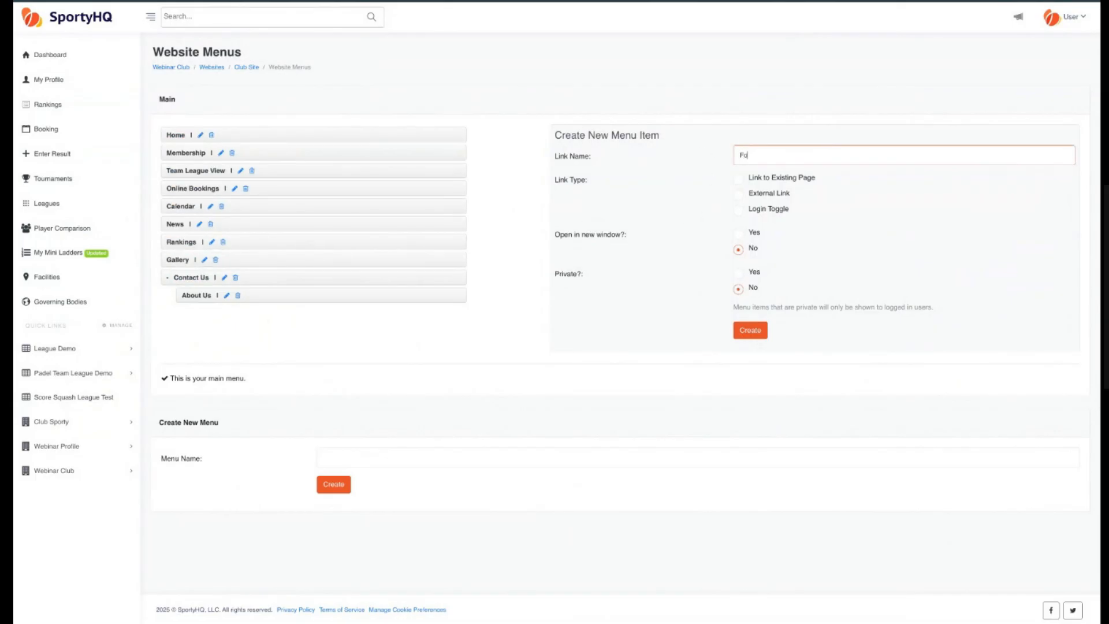
left_click(656, 164)
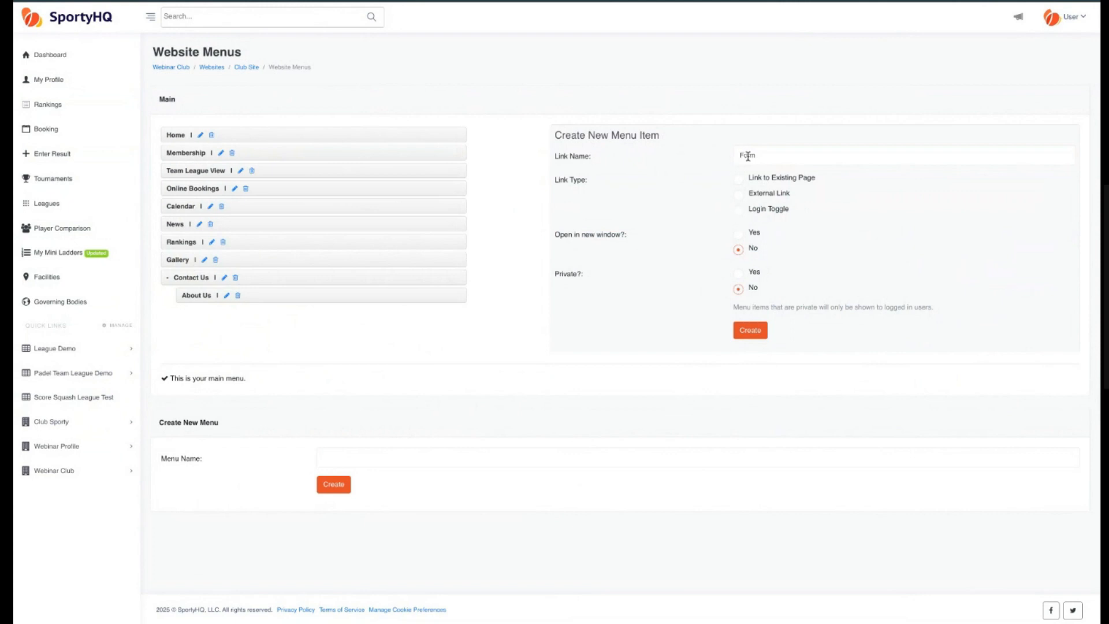
left_click(738, 179)
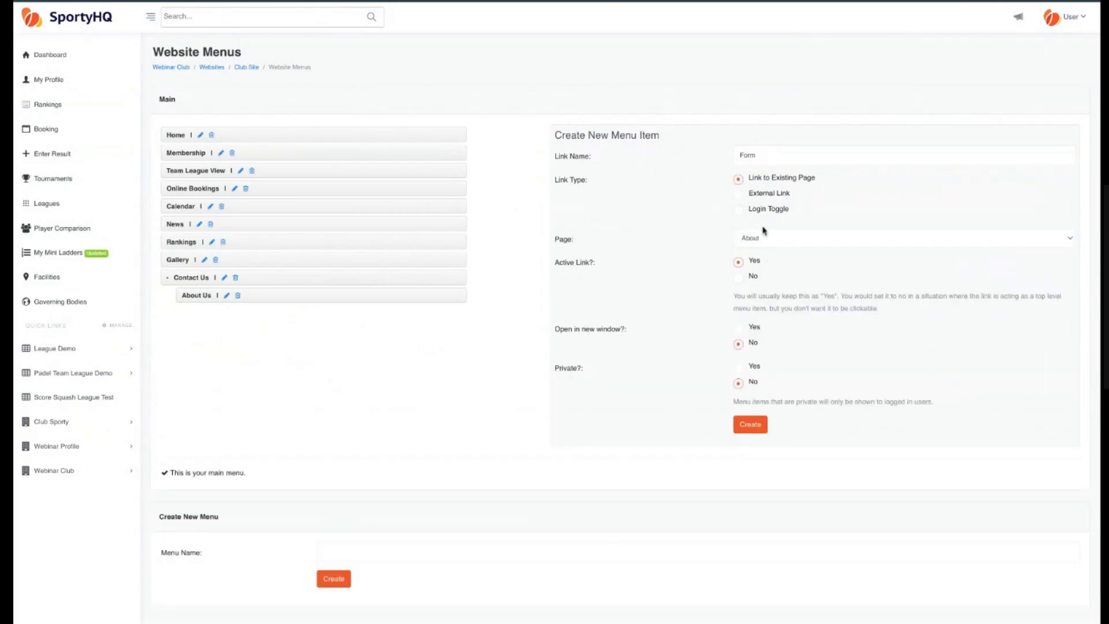
left_click(771, 243)
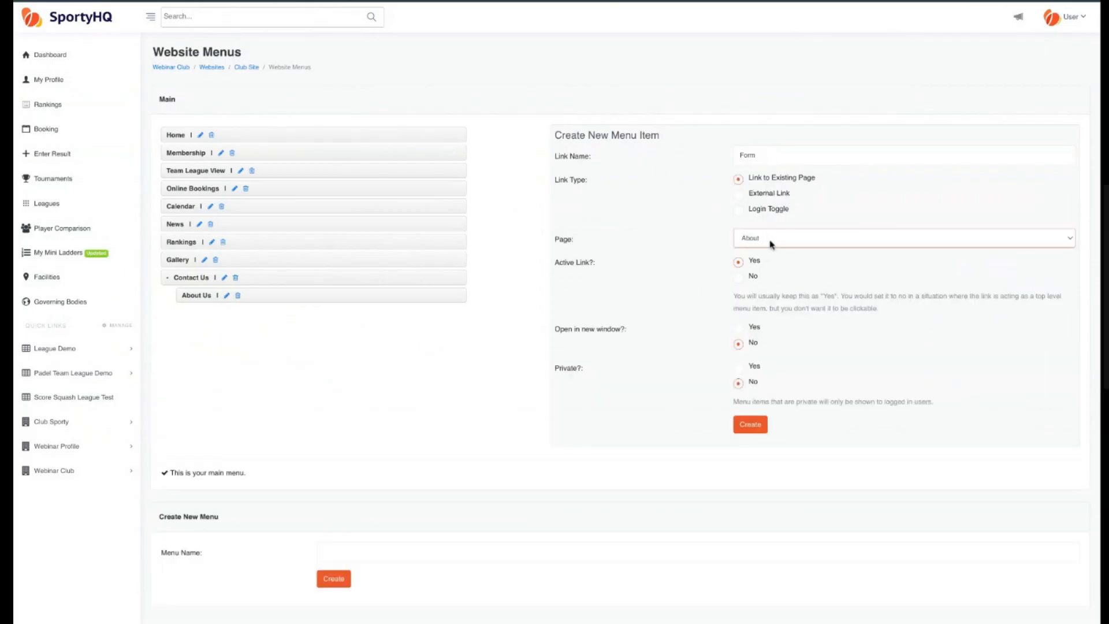
left_click(773, 298)
scroll(673, 245, "down", 1)
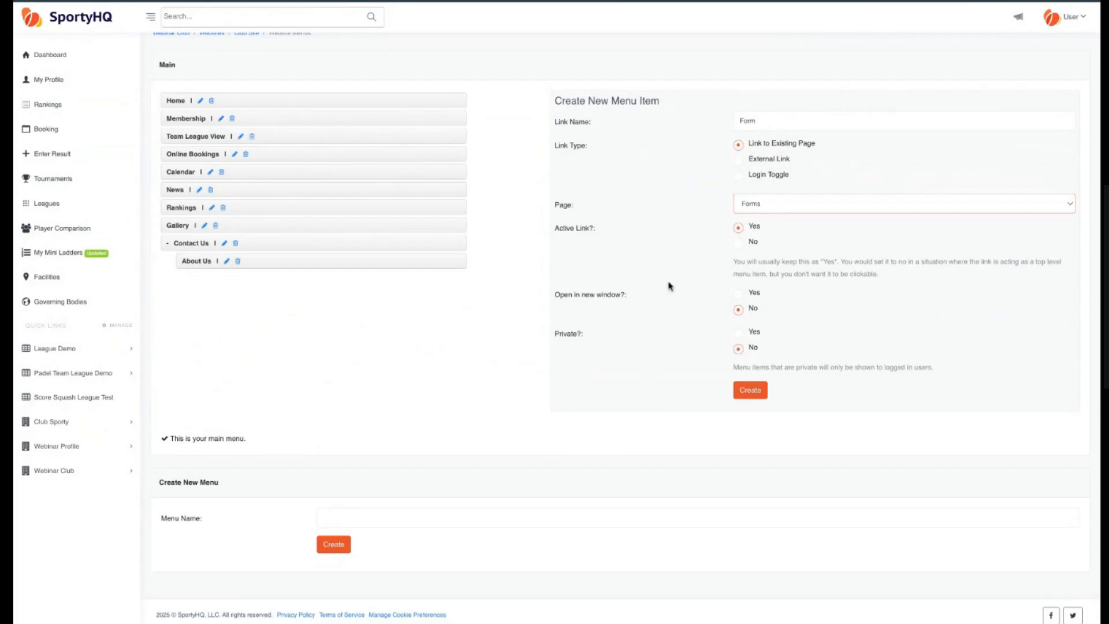
scroll(669, 284, "down", 1)
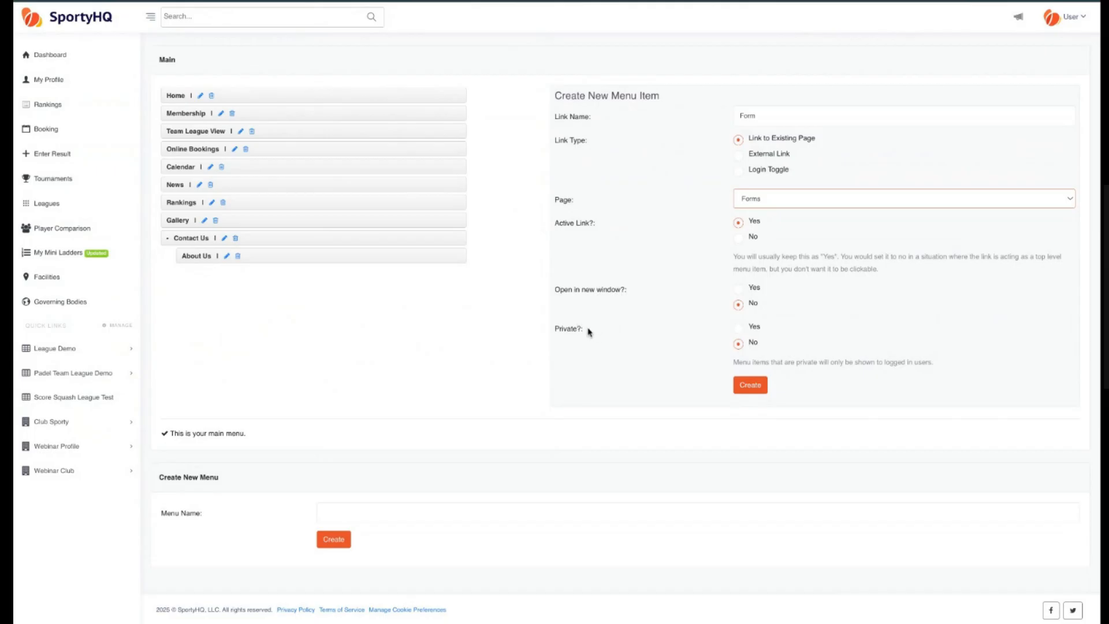
scroll(589, 332, "up", 1)
scroll(589, 332, "down", 1)
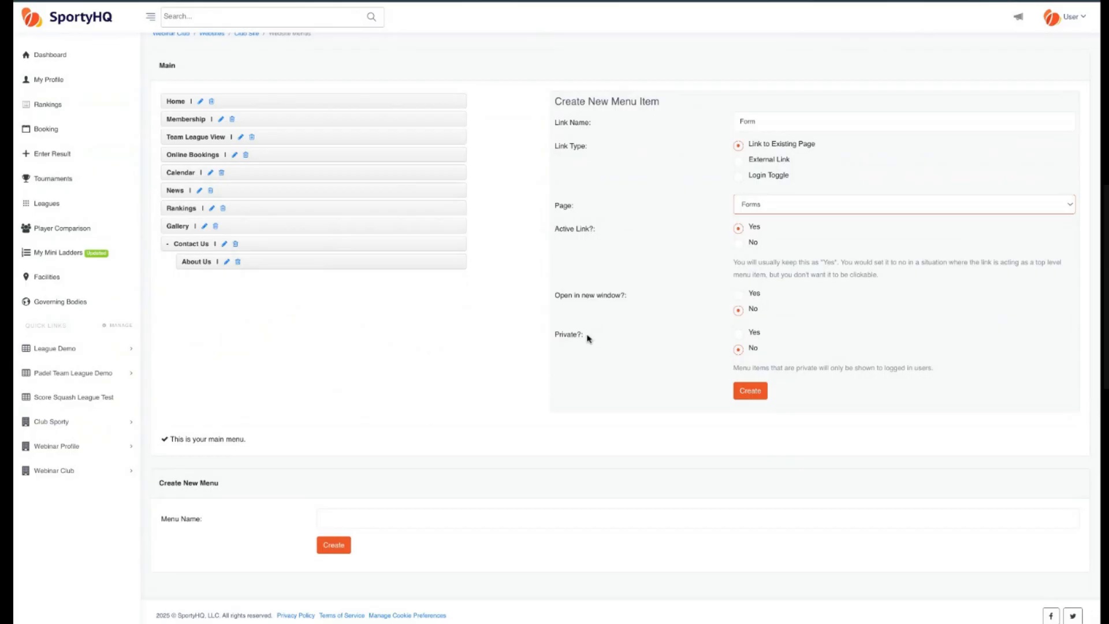
scroll(589, 338, "up", 1)
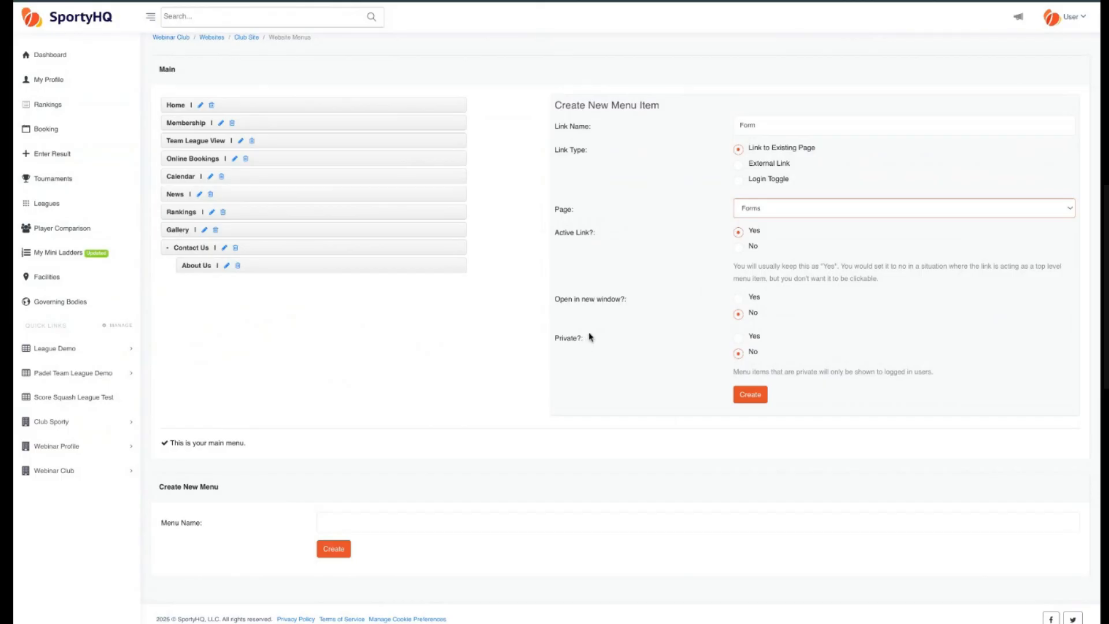
scroll(589, 343, "up", 1)
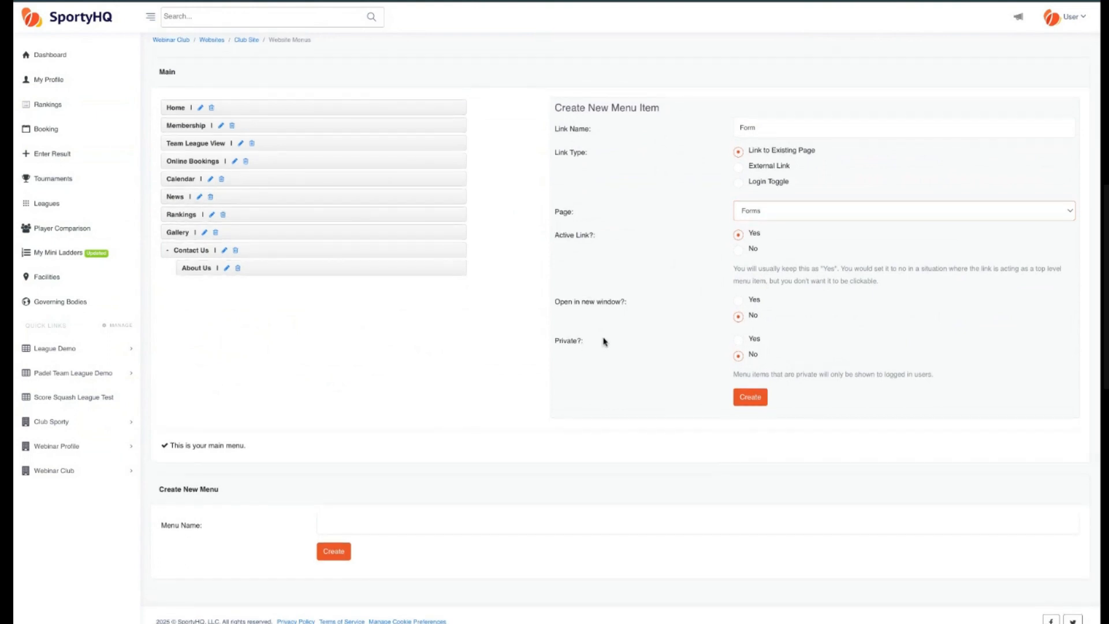
left_click(617, 164)
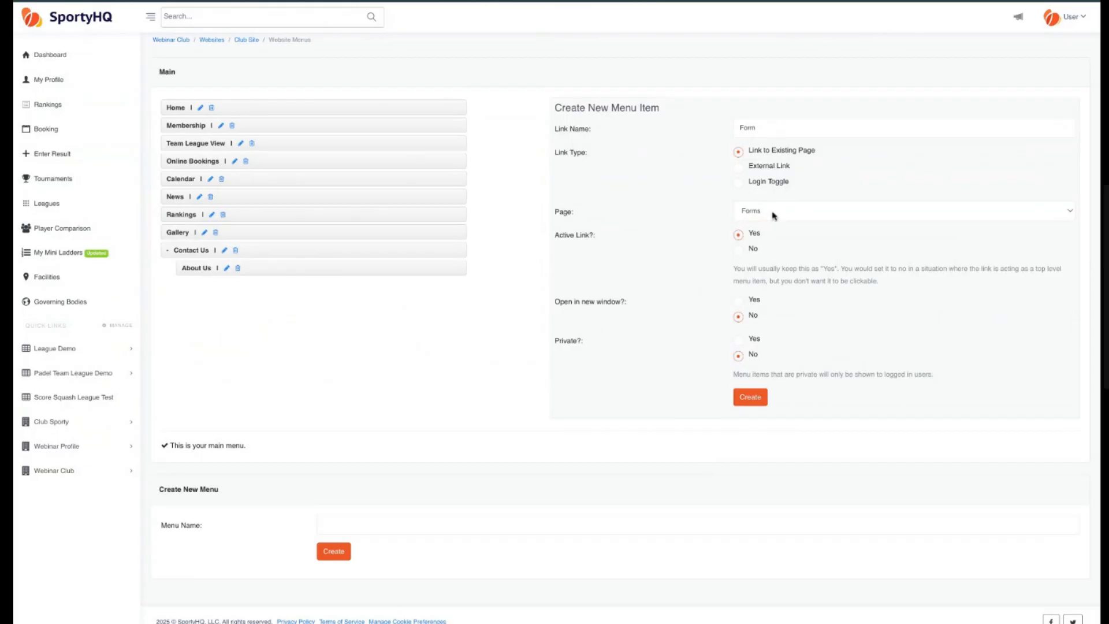
left_click(752, 399)
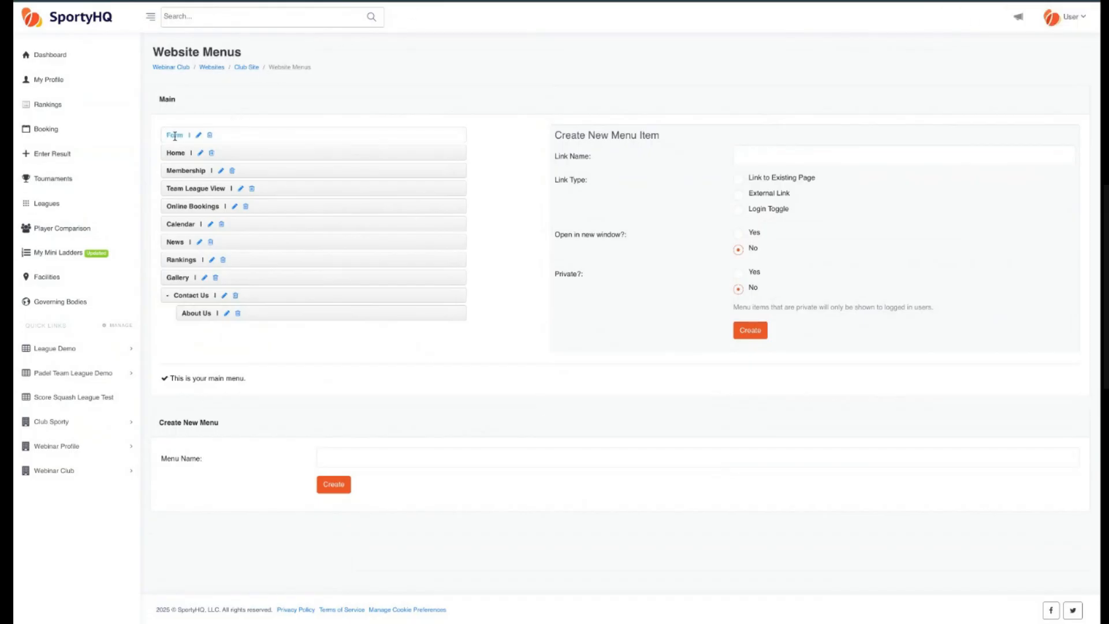
Move the Form menu item to follow Calendar and open it from the live site's menu.
left_click_drag(173, 133, 189, 233)
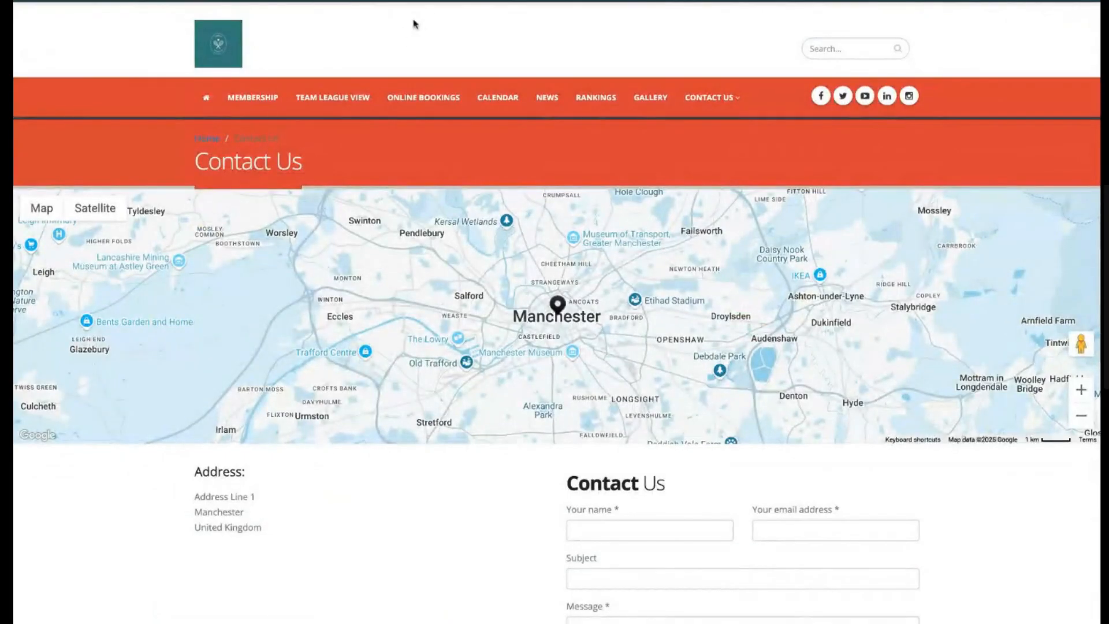
key("super+r")
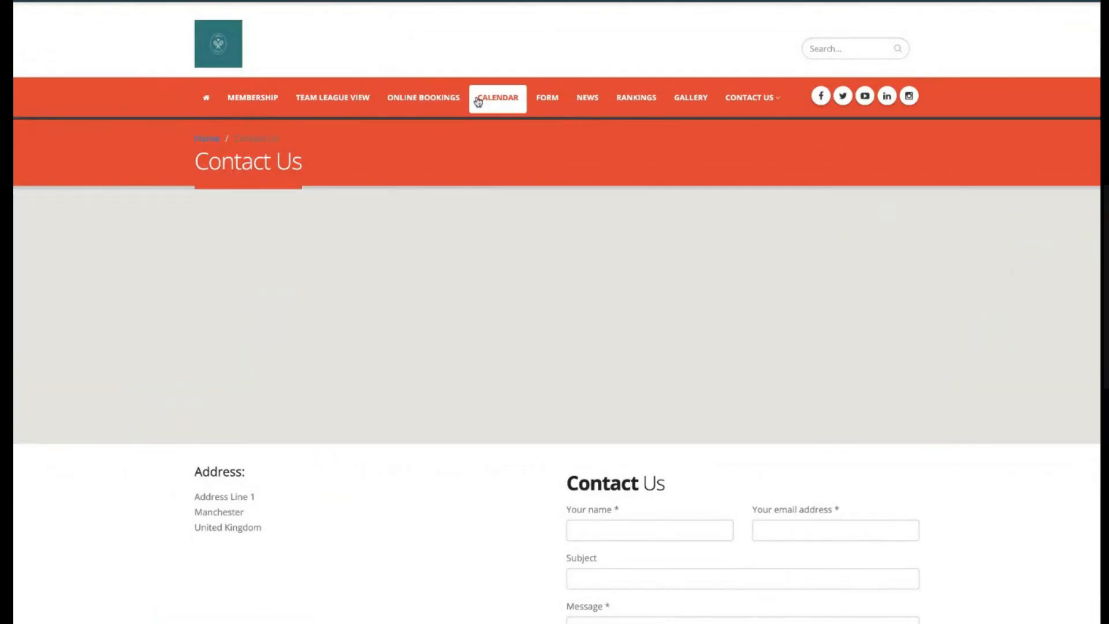
left_click(546, 97)
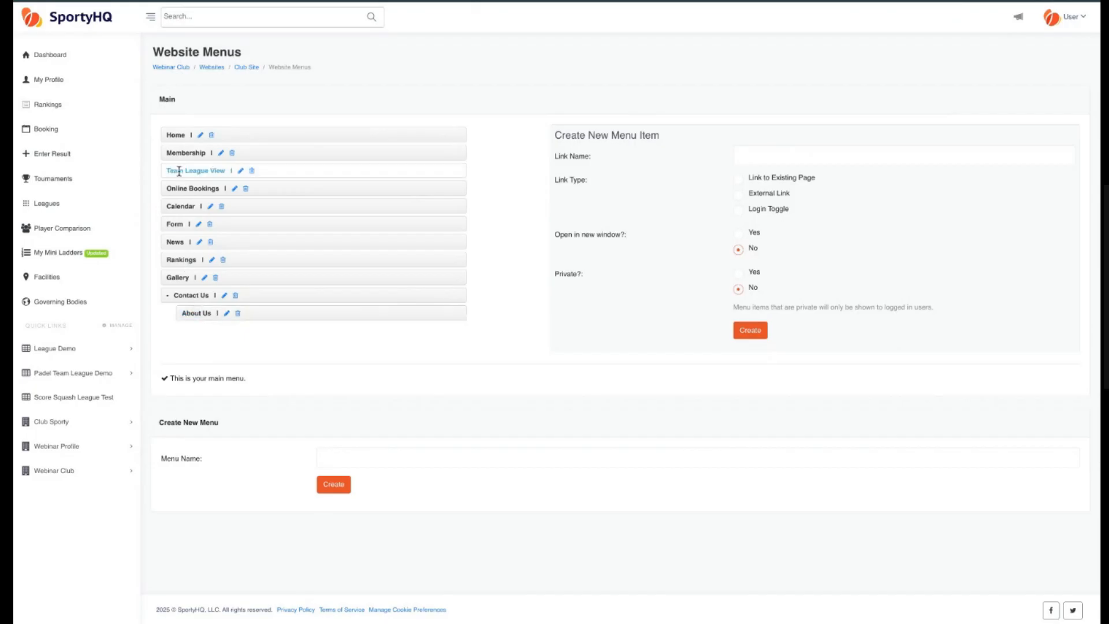
Move the Team League View menu item down to sit after News in the main menu.
left_click_drag(180, 170, 180, 241)
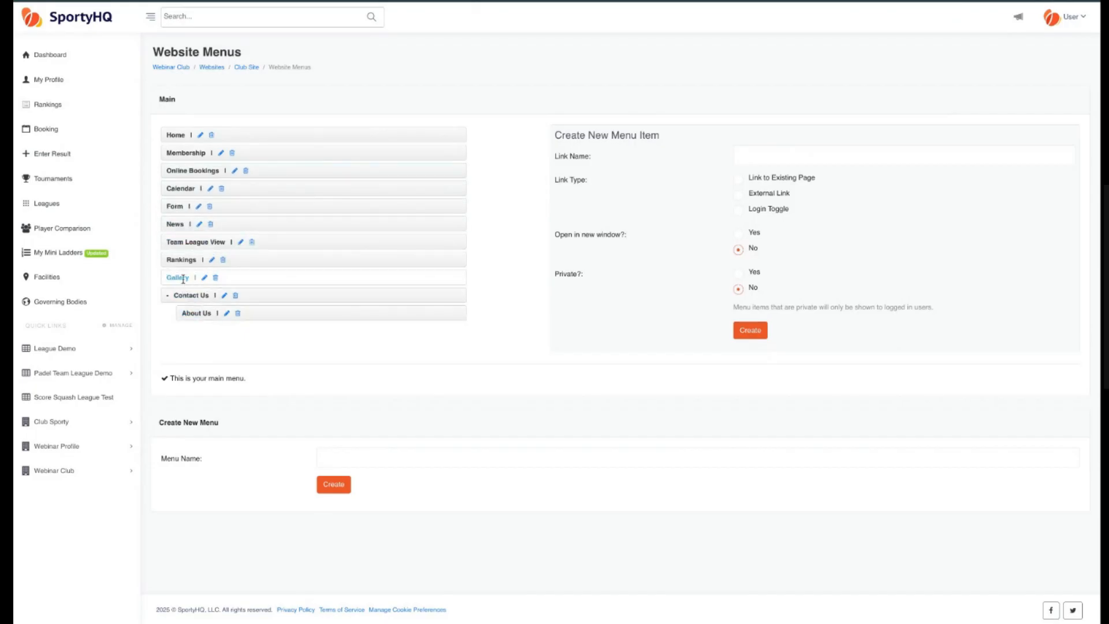
left_click_drag(197, 313, 197, 313)
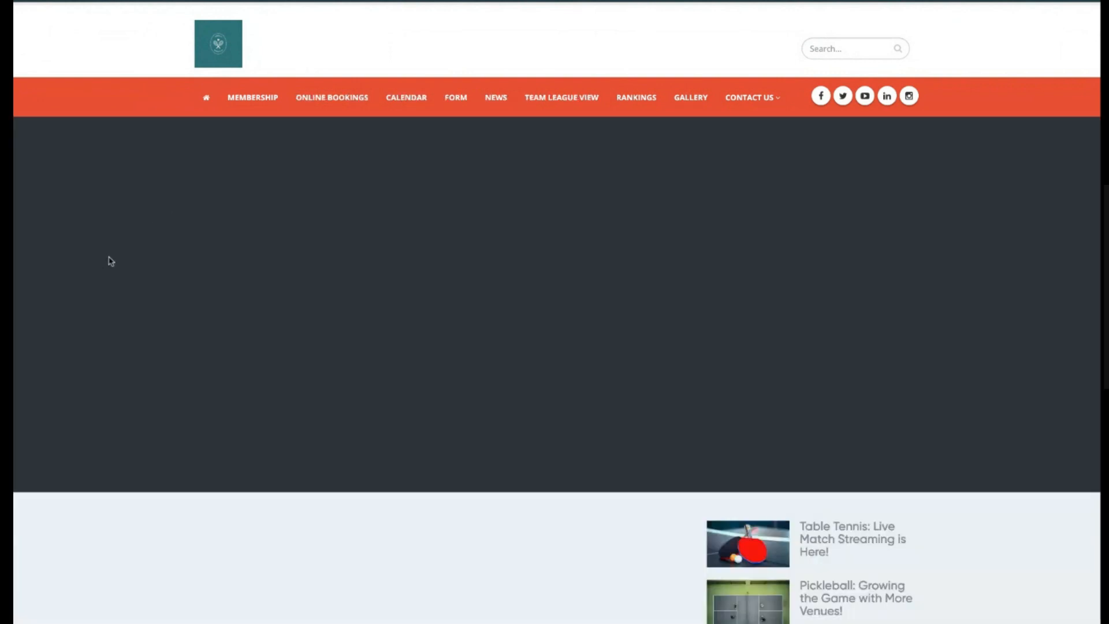
scroll(113, 313, "down", 9)
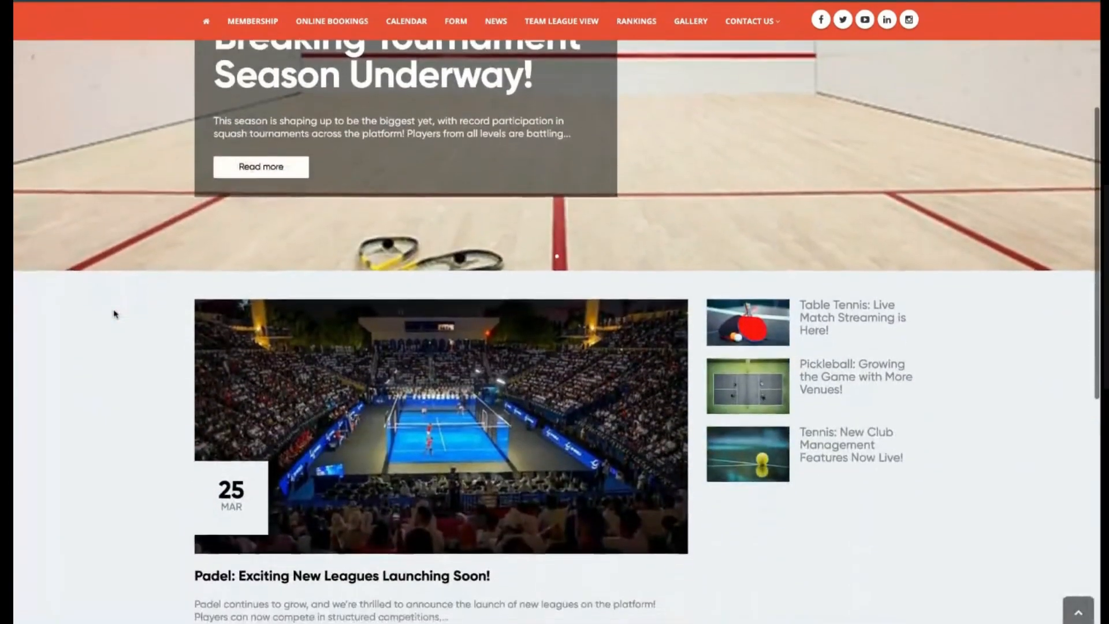
Create a new website snippet named Footer.
scroll(113, 314, "down", 4)
scroll(118, 319, "up", 12)
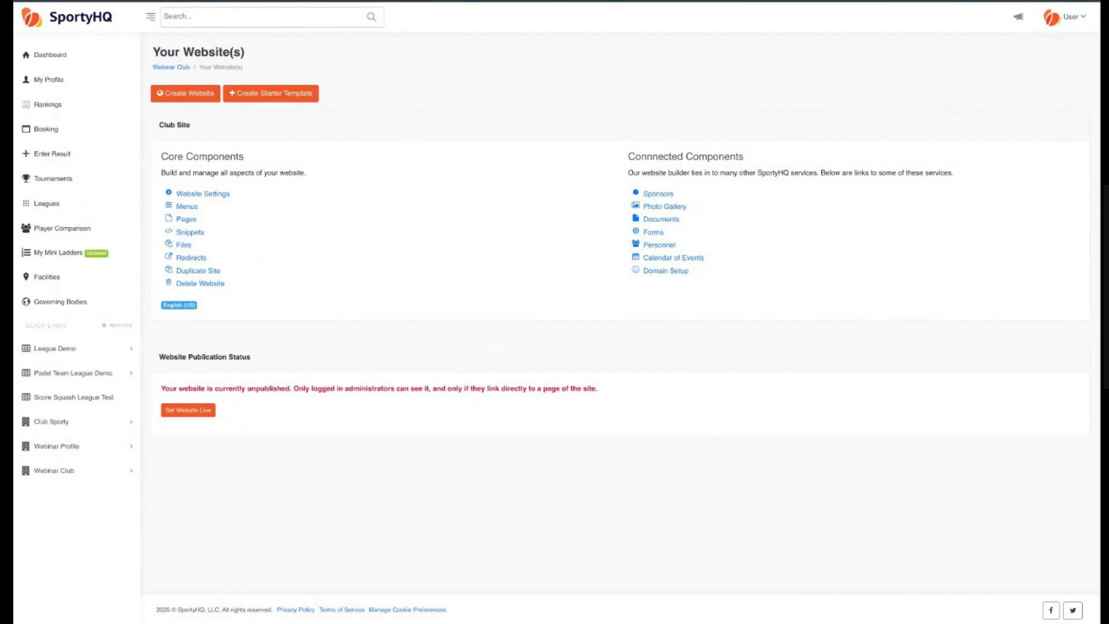
left_click(192, 232)
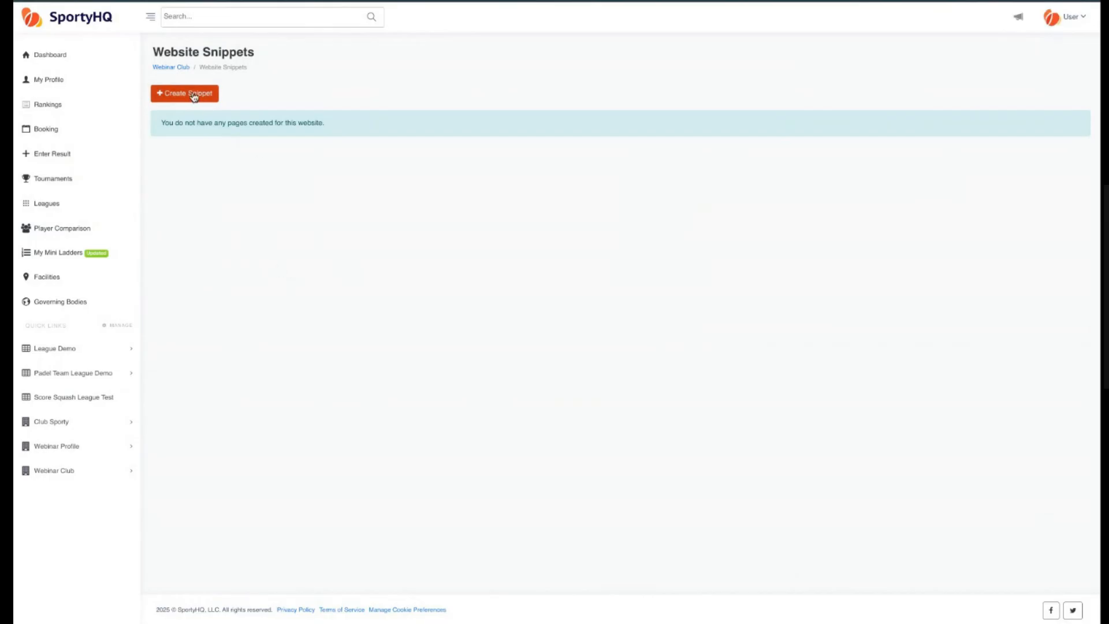
left_click(191, 100)
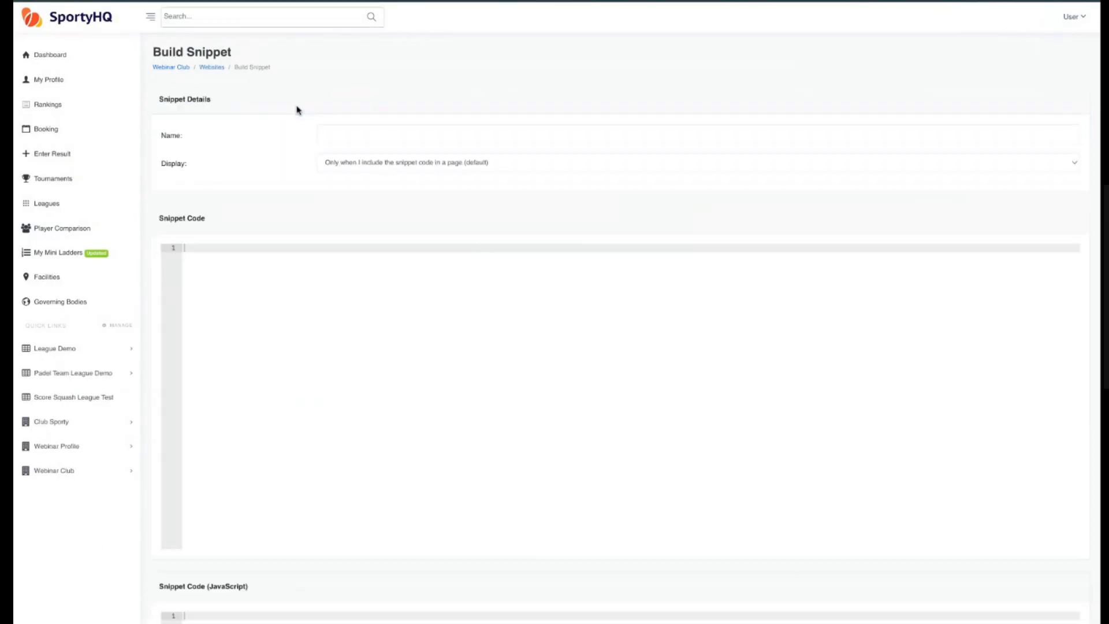
left_click(341, 135)
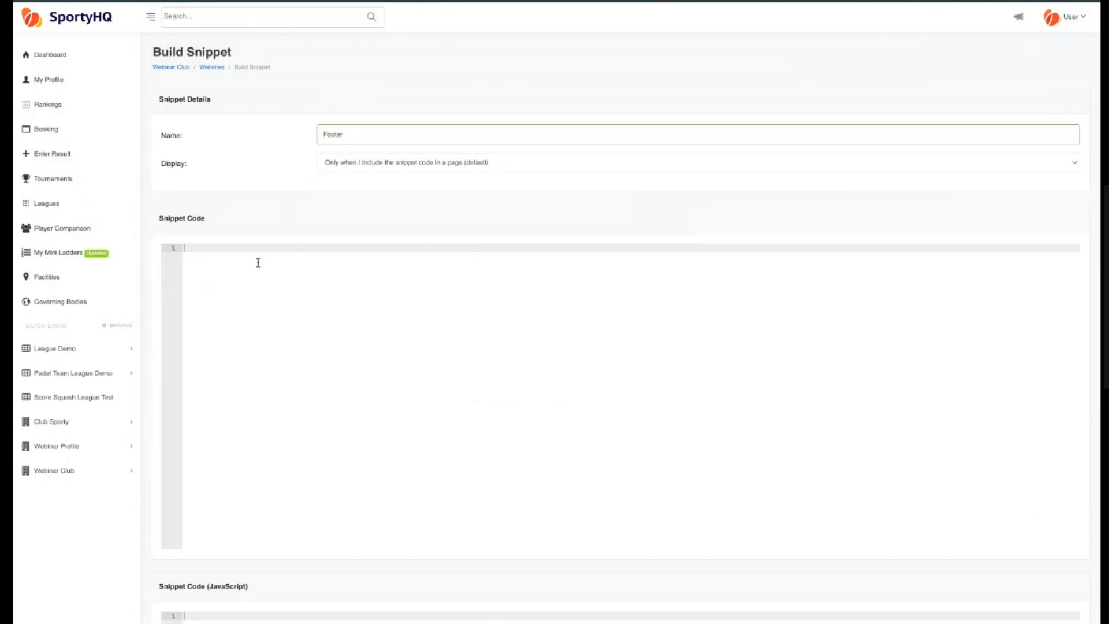
left_click(229, 246)
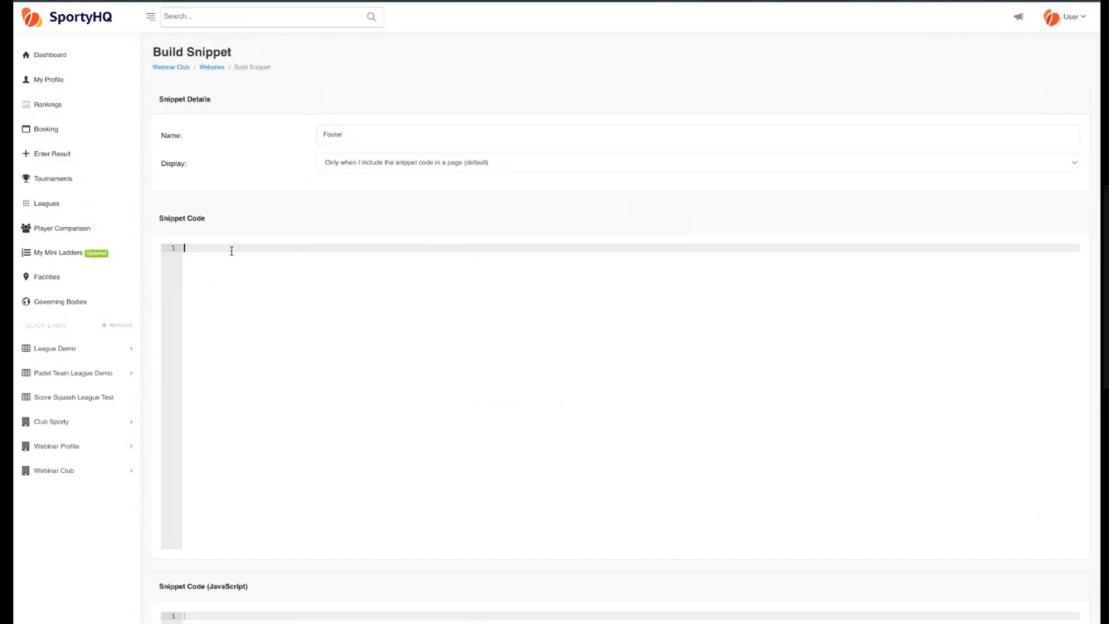
scroll(232, 251, "down", 2)
scroll(232, 190, "down", 2)
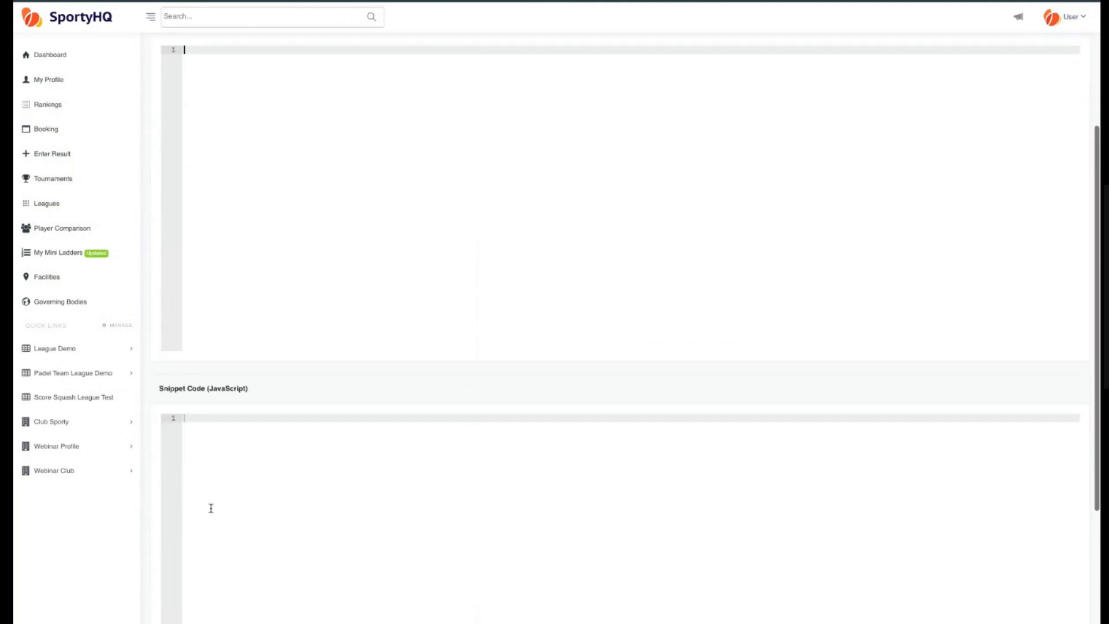
scroll(209, 497, "down", 1)
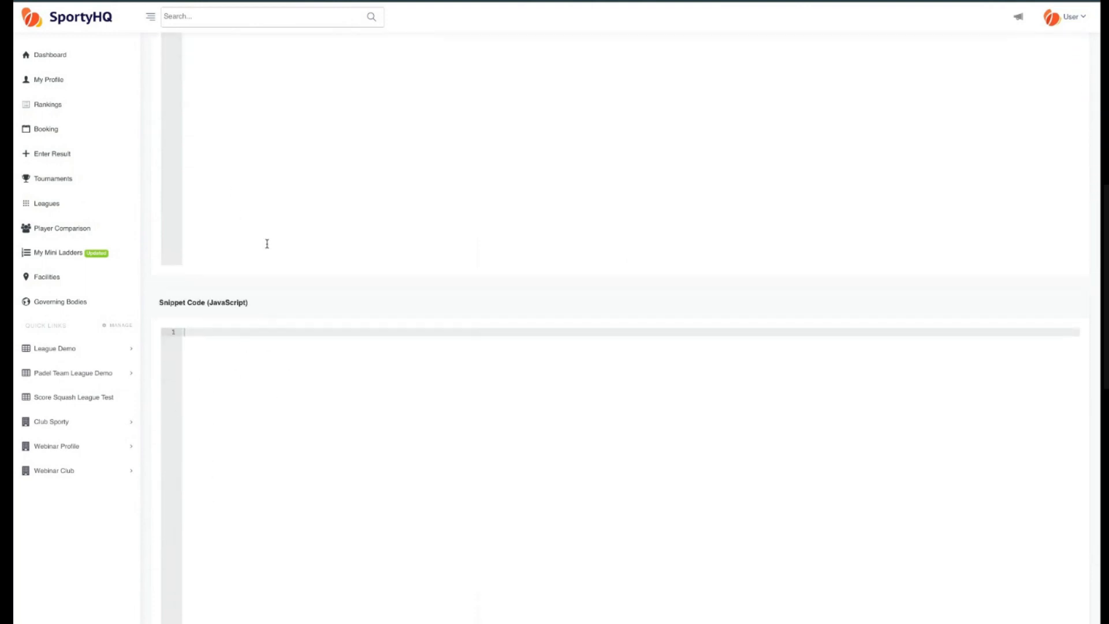
scroll(256, 244, "up", 1)
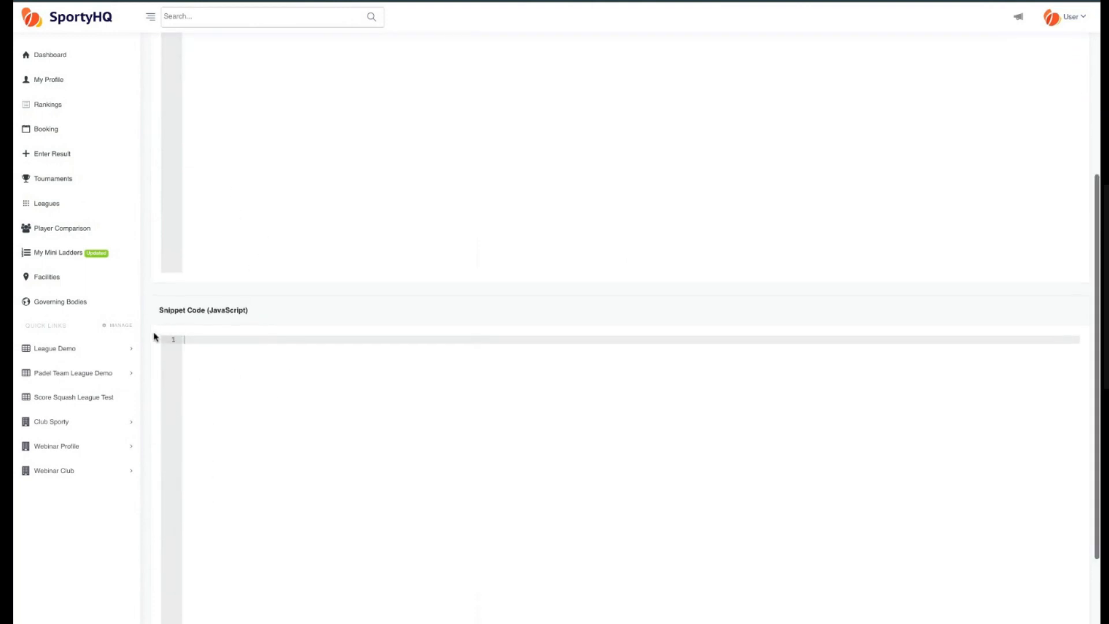
scroll(154, 337, "up", 1)
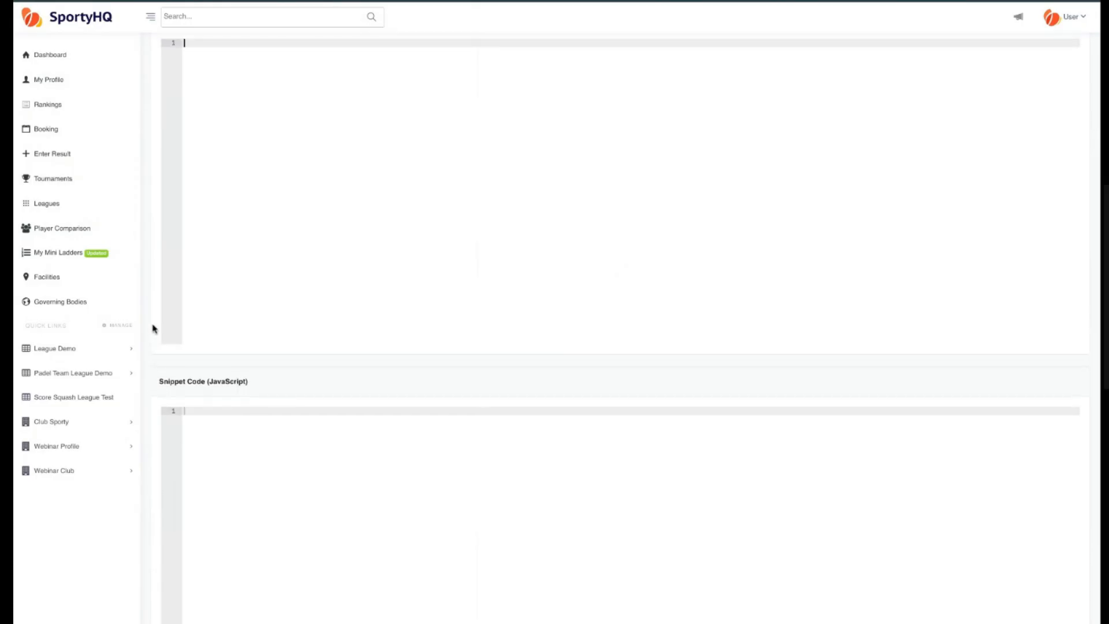
scroll(156, 328, "up", 1)
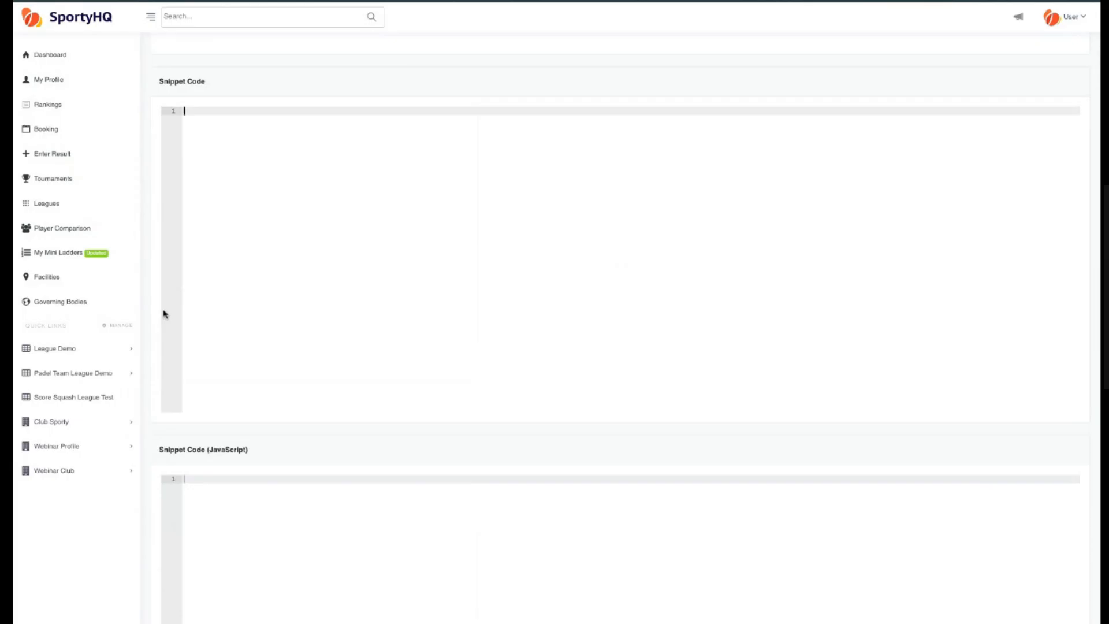
left_click(165, 313)
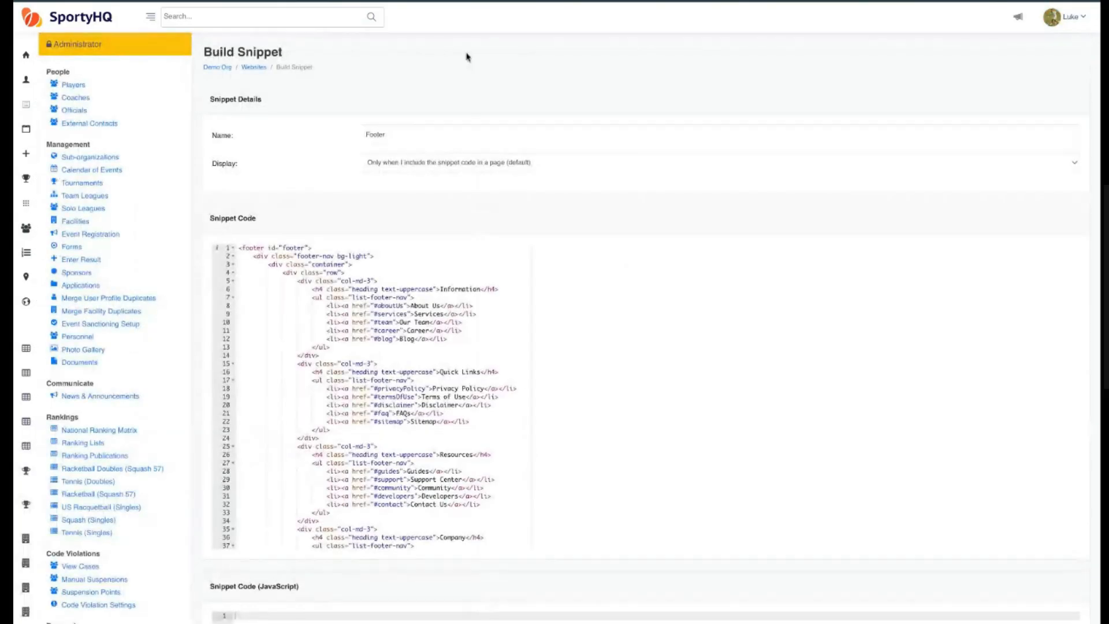
Select and copy the footer HTML code from the existing Footer snippet on the other organisation's site.
double_click(399, 137)
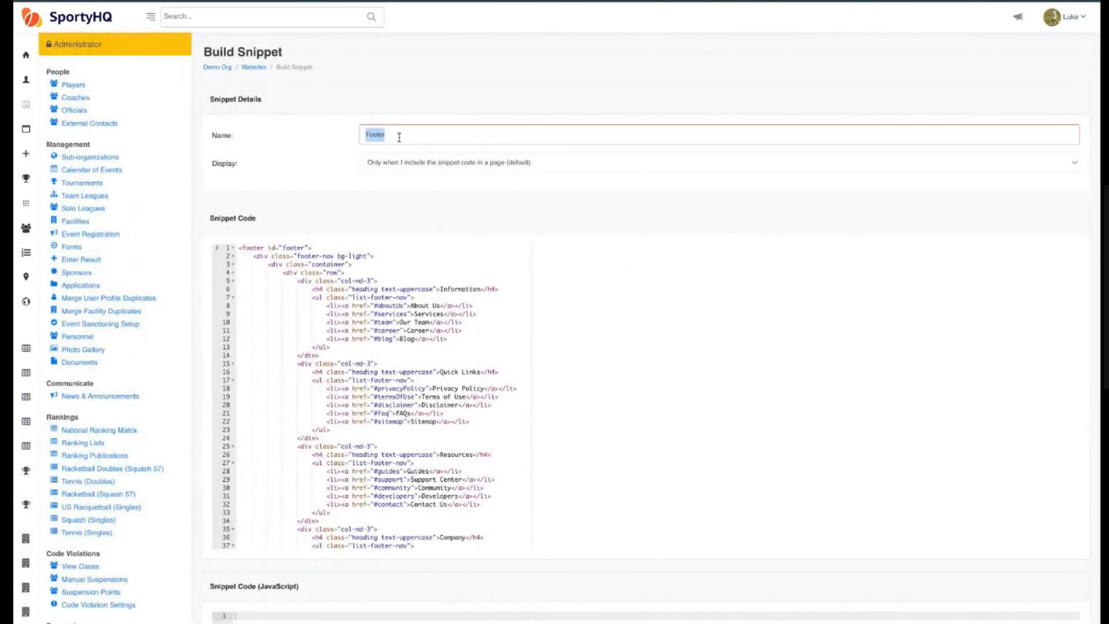
left_click(413, 366)
scroll(411, 376, "down", 10)
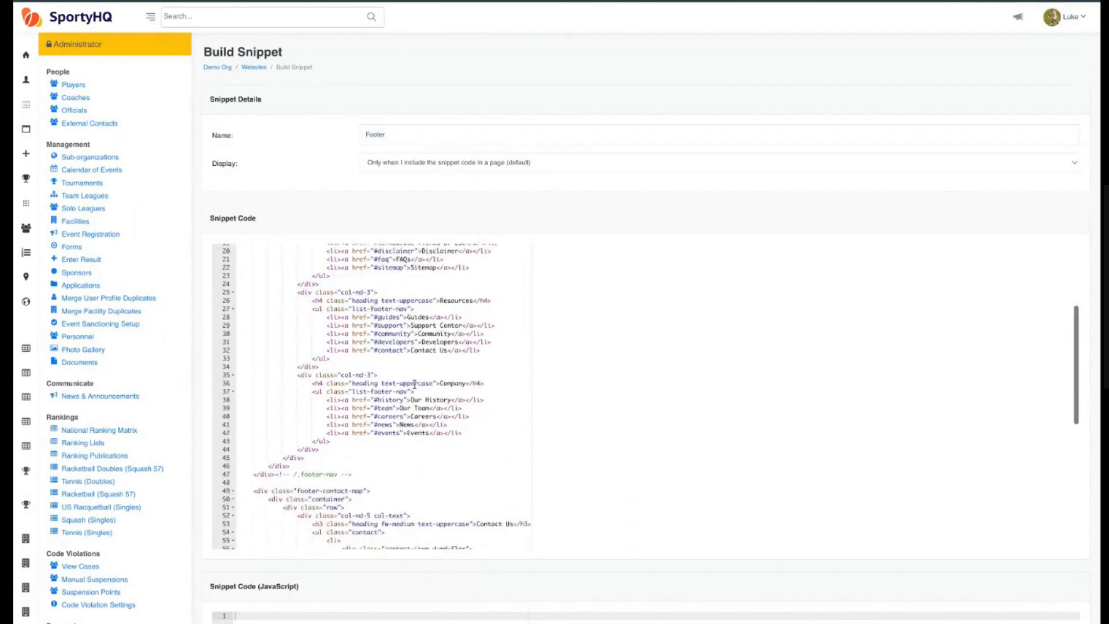
scroll(408, 393, "up", 10)
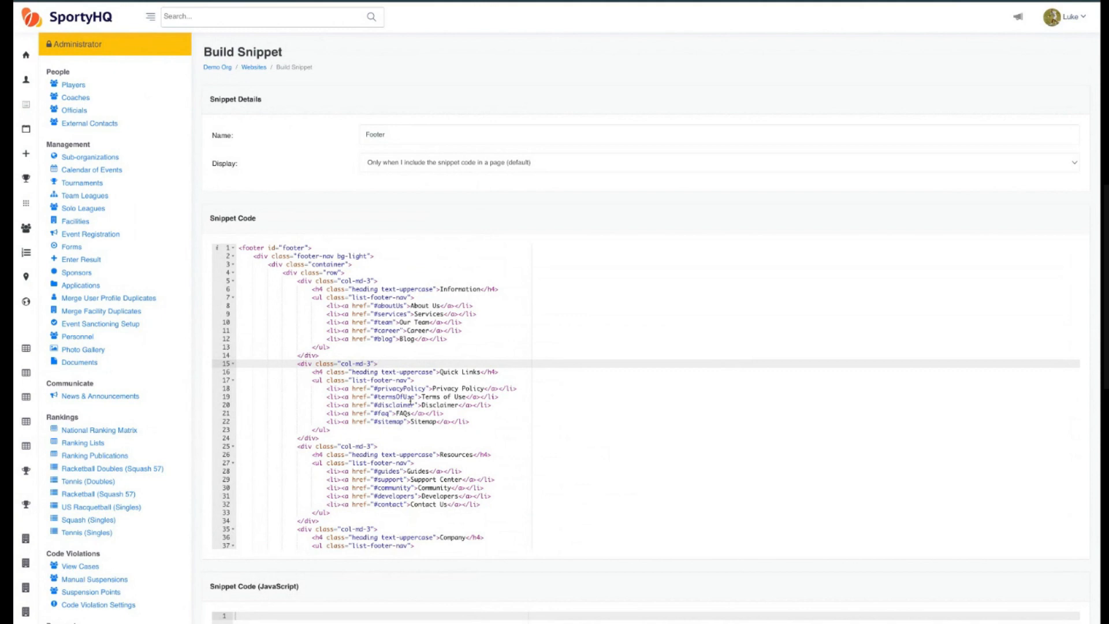
left_click(440, 345)
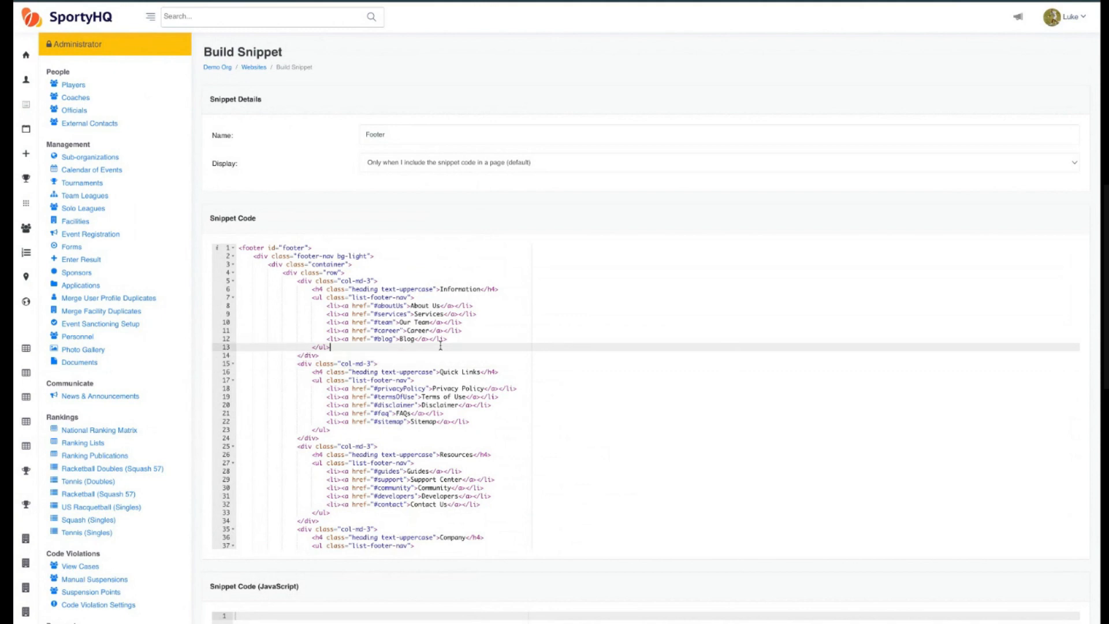
key("ctrl+a")
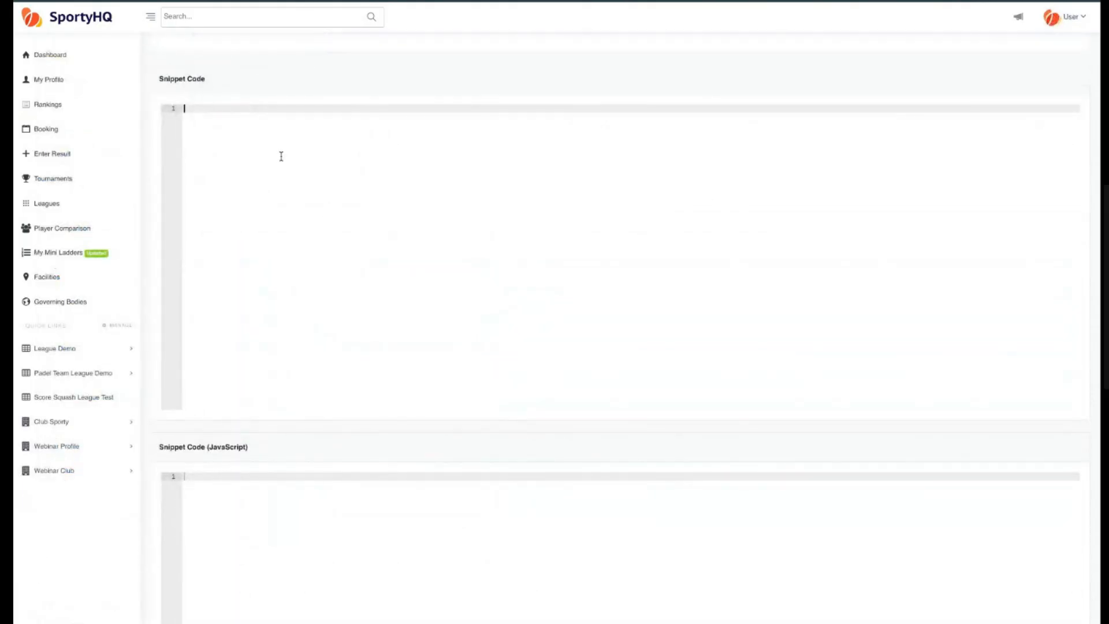
Paste the copied footer code into the new Footer snippet's code and save the snippet.
key("ctrl+v")
scroll(164, 439, "down", 1)
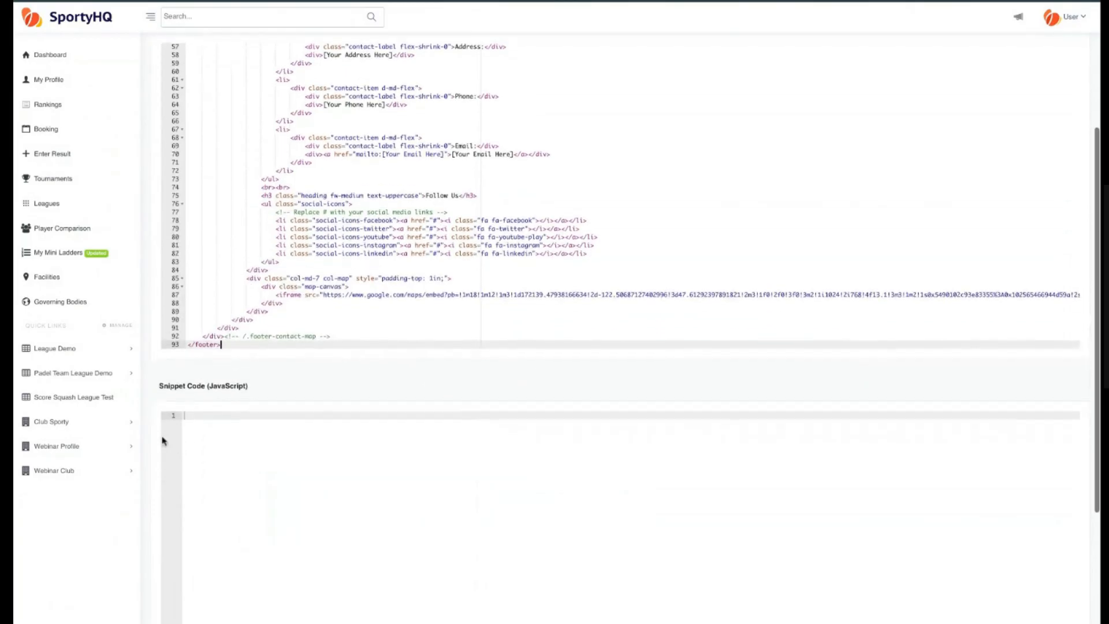
scroll(161, 427, "up", 3)
scroll(161, 342, "down", 6)
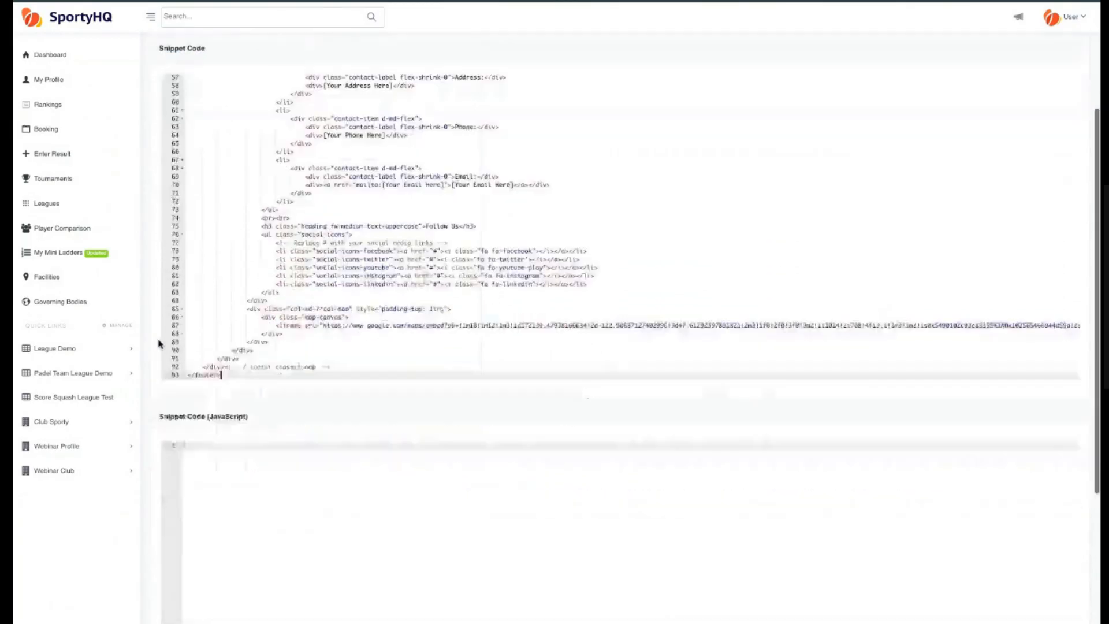
left_click(620, 571)
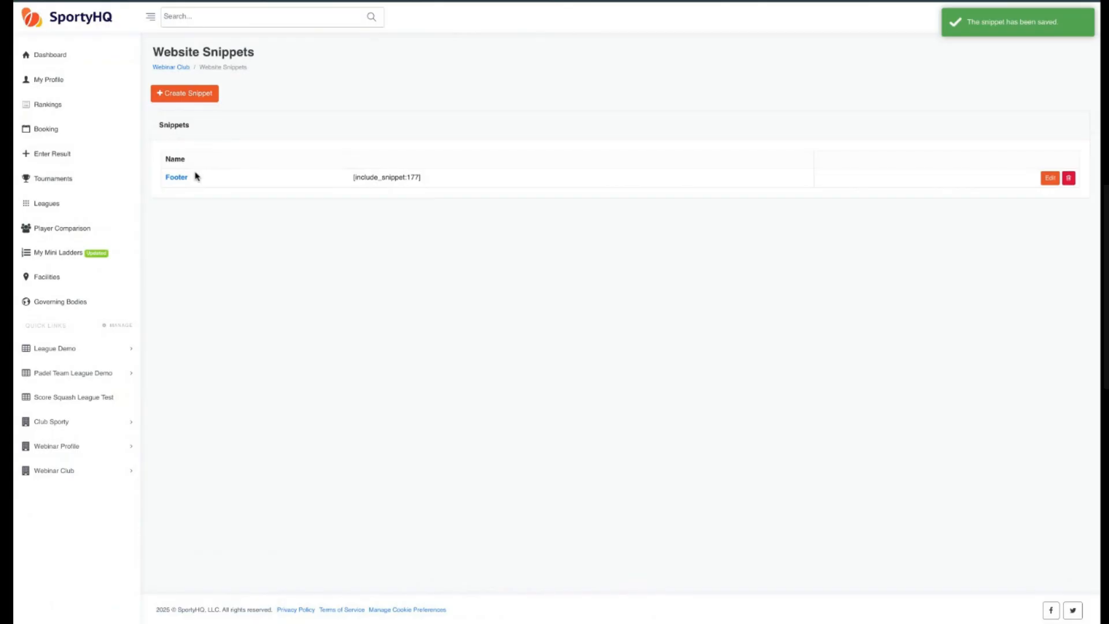
Copy the Footer snippet's include code and open the Home page's content for editing.
left_click_drag(421, 178, 356, 178)
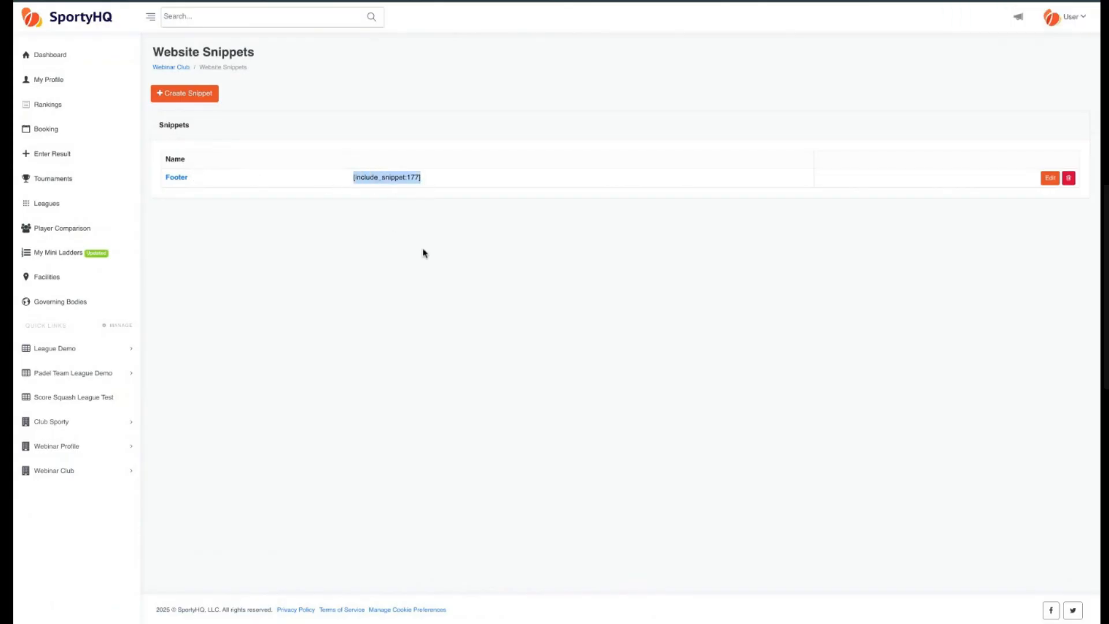
left_click(174, 67)
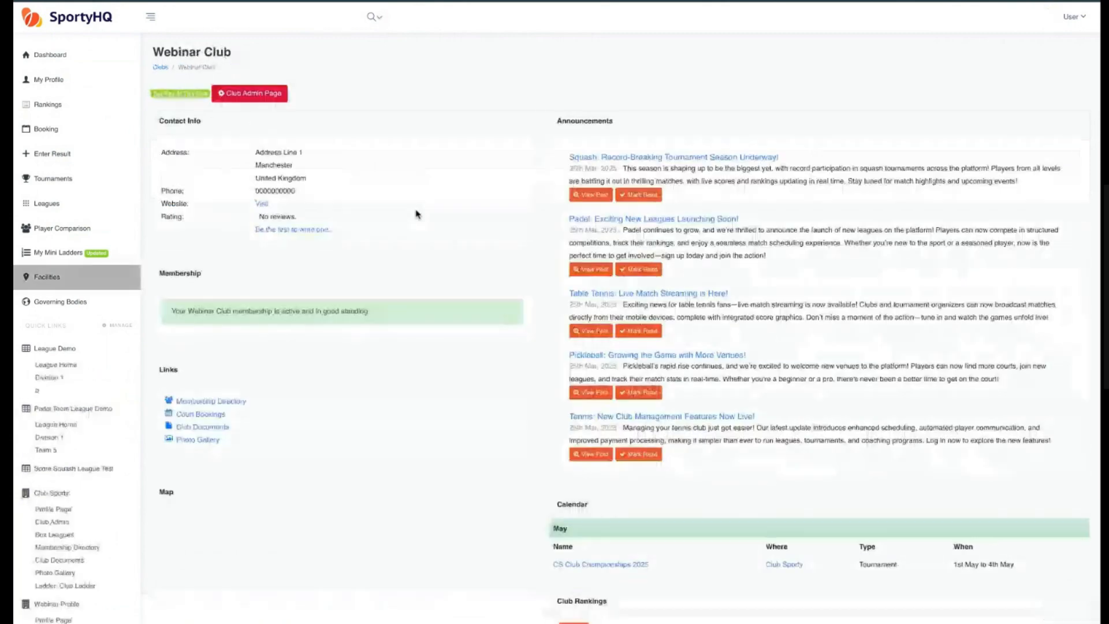
left_click(264, 94)
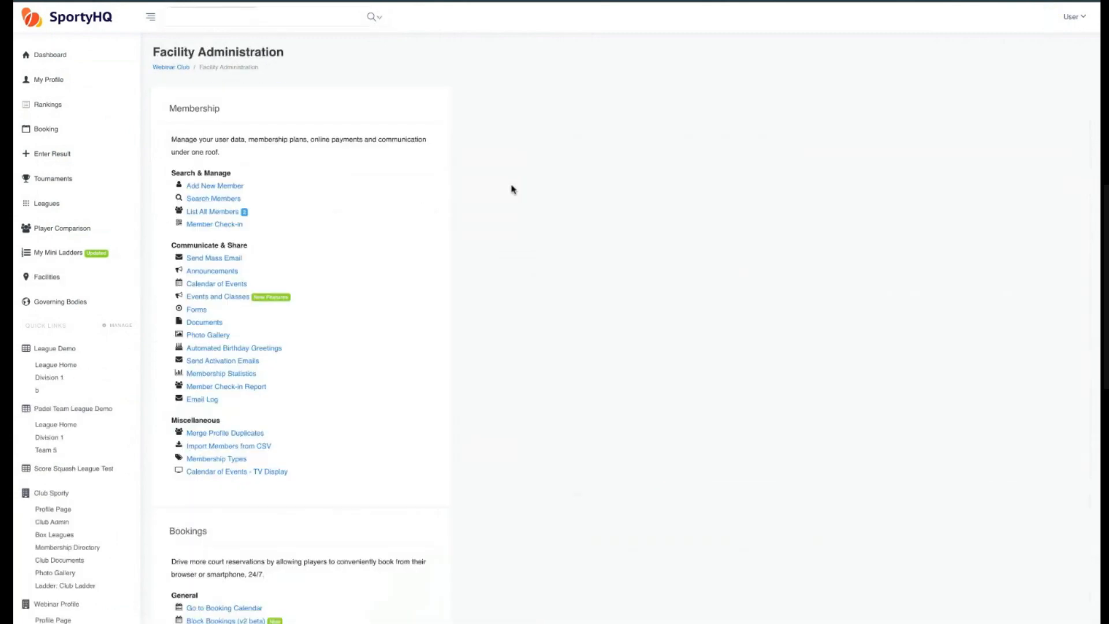
scroll(578, 260, "down", 2)
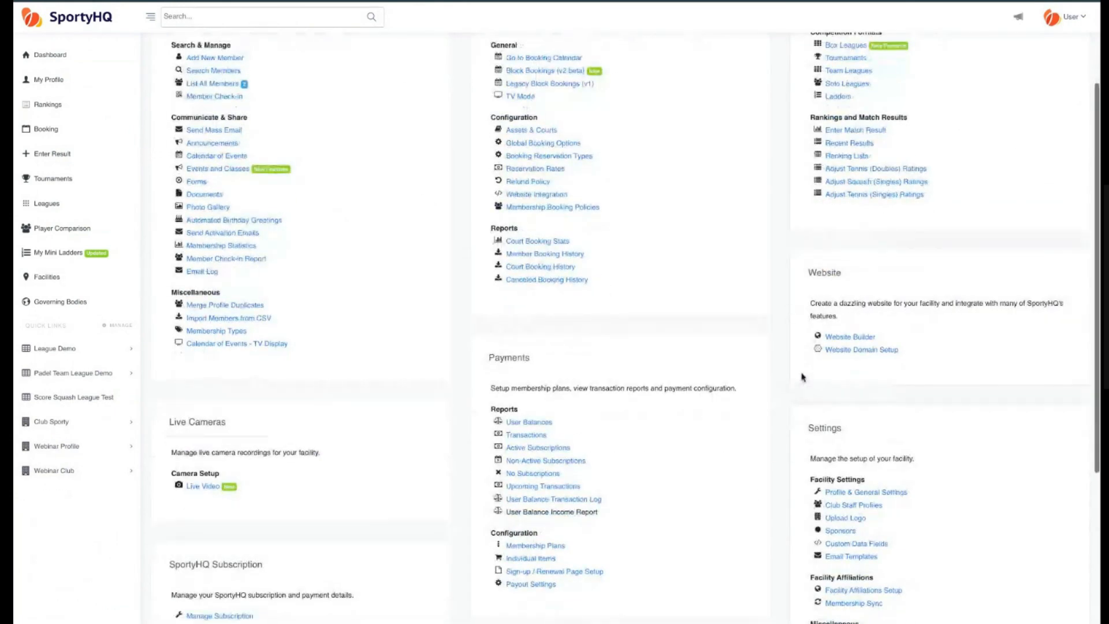
left_click(850, 337)
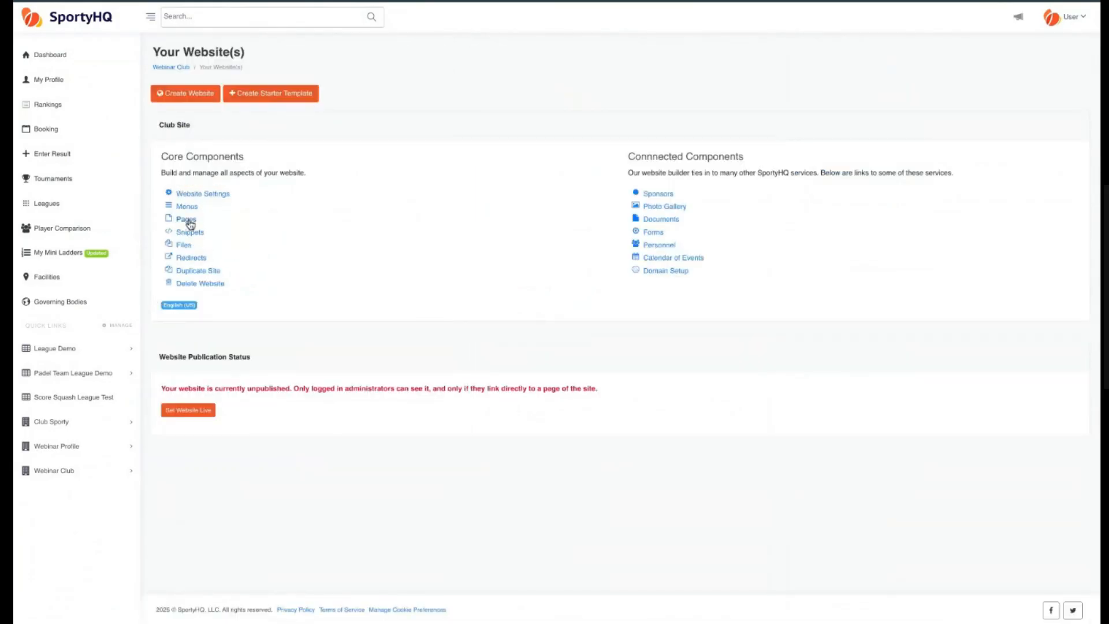
left_click(190, 224)
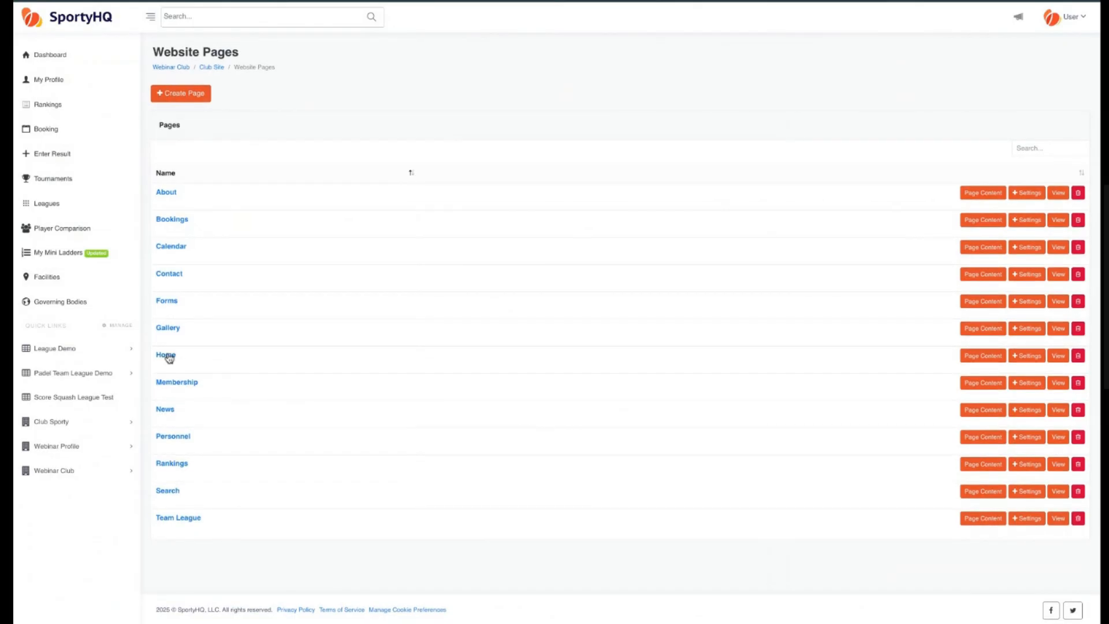
left_click(975, 361)
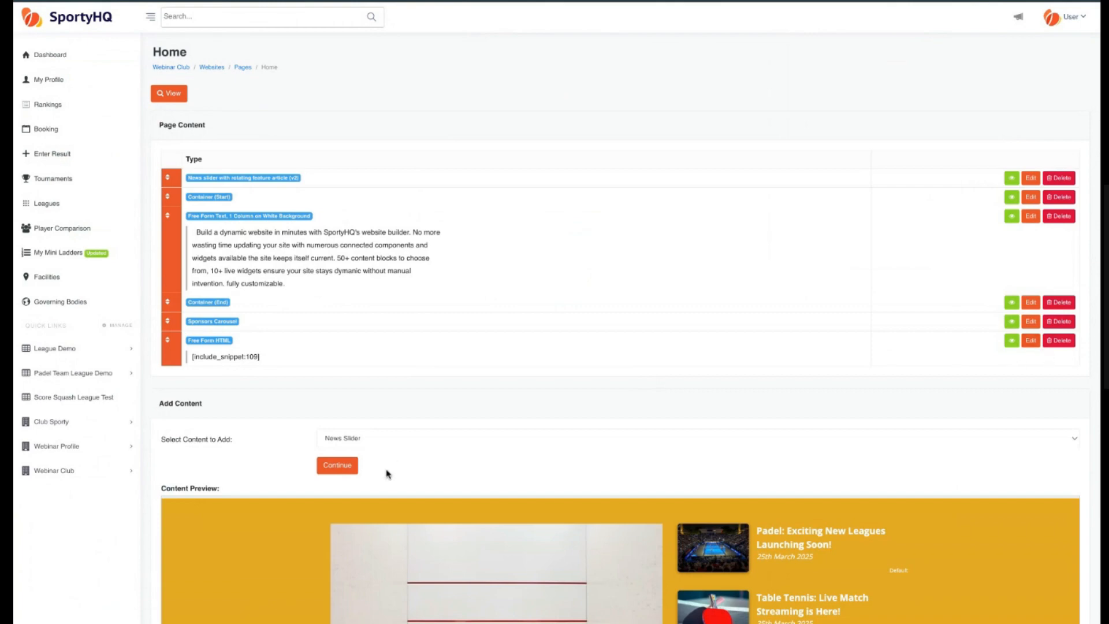
Hide the Home page's existing Free Form HTML block containing snippet 109.
scroll(164, 424, "down", 3)
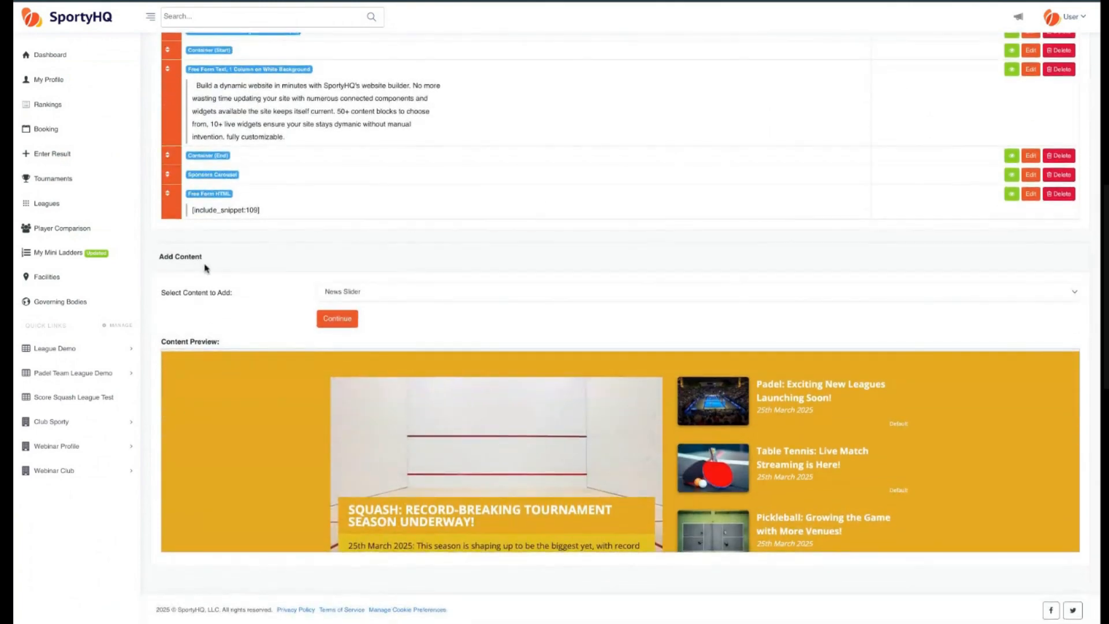
left_click(1011, 193)
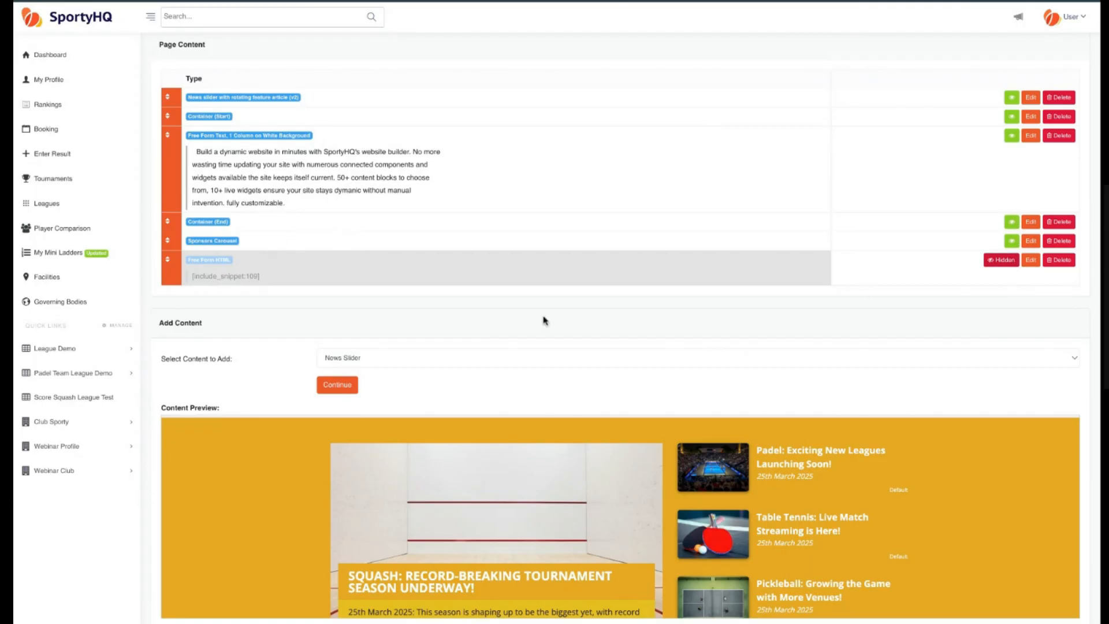
Add a Free Form HTML block to the Home page with the copied Footer snippet include code, and save it.
scroll(260, 327, "down", 1)
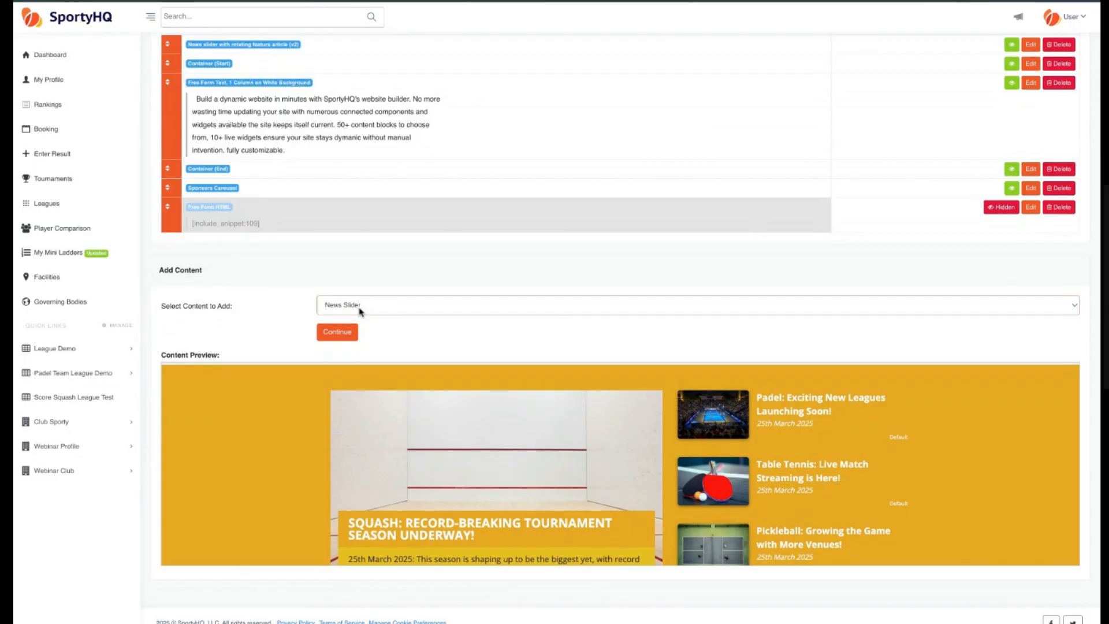
left_click(387, 364)
left_click(345, 337)
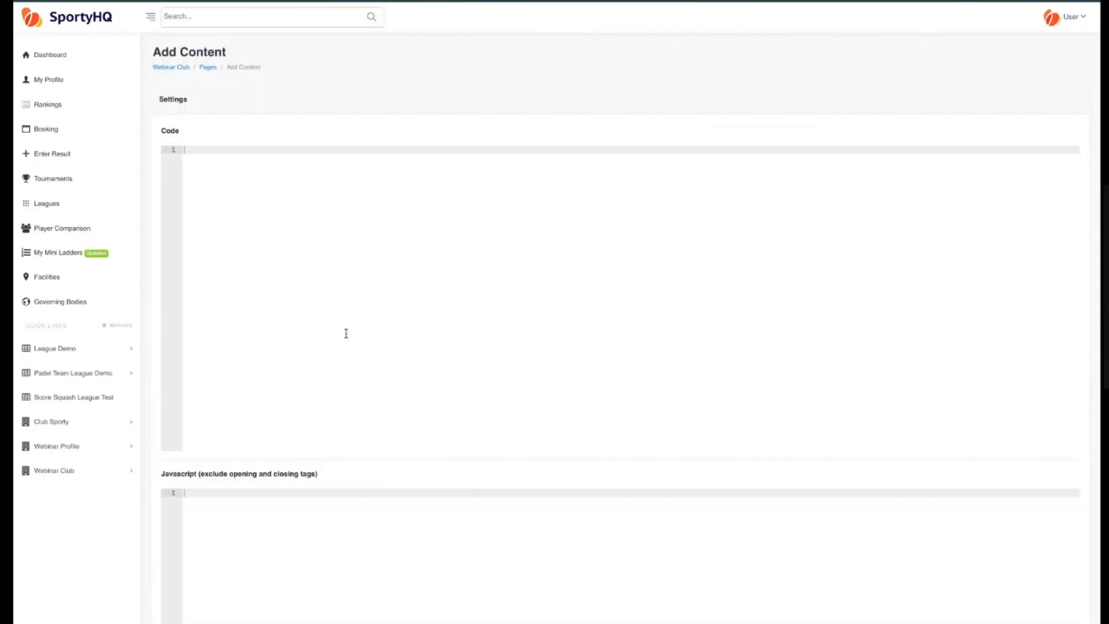
scroll(250, 282, "down", 2)
left_click(298, 357)
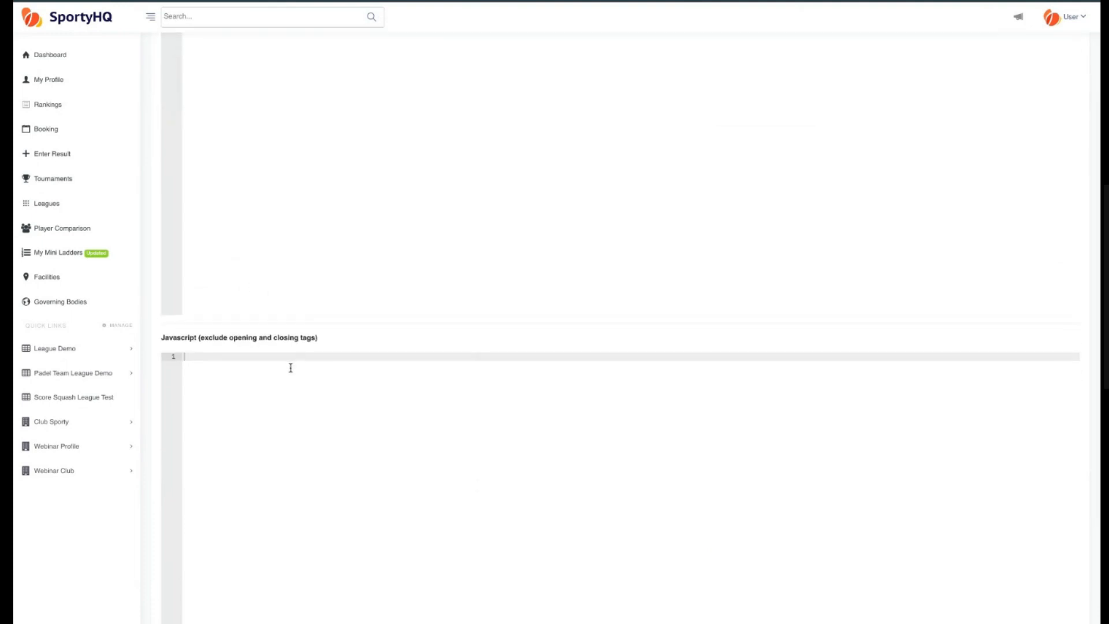
scroll(298, 362, "up", 3)
left_click(198, 144)
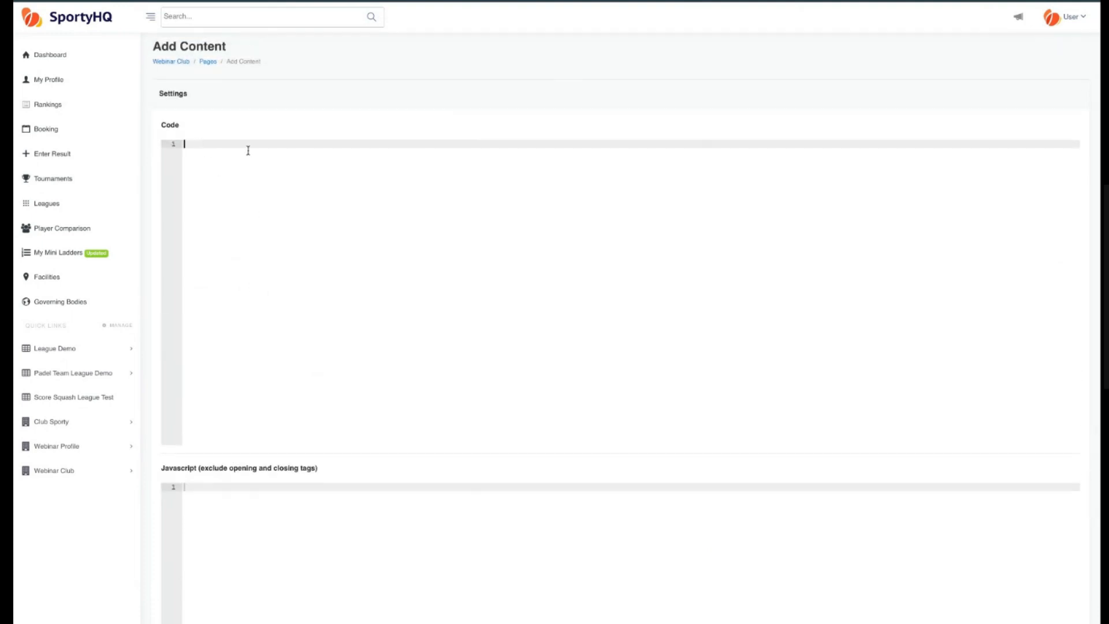
type("[include_snippet:177]")
scroll(154, 227, "down", 5)
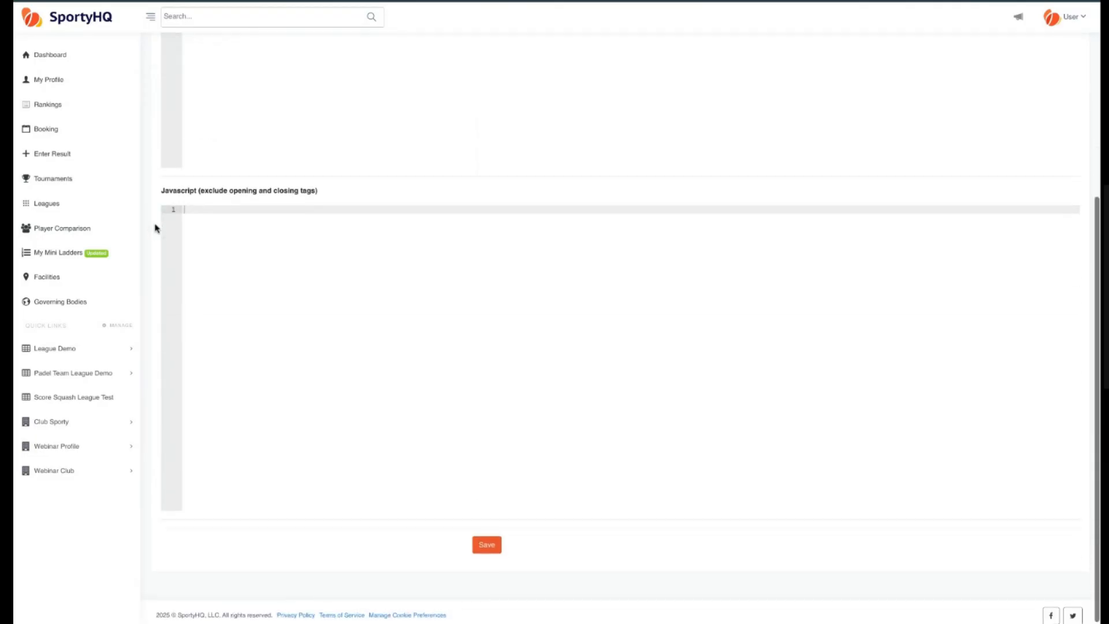
left_click(492, 543)
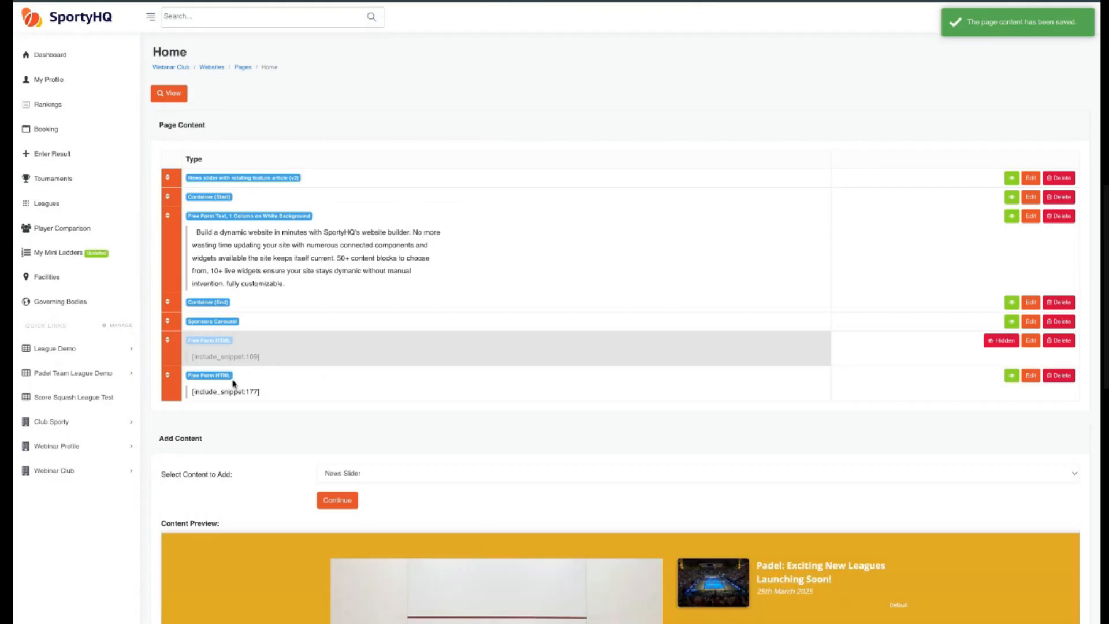
triple_click(264, 397)
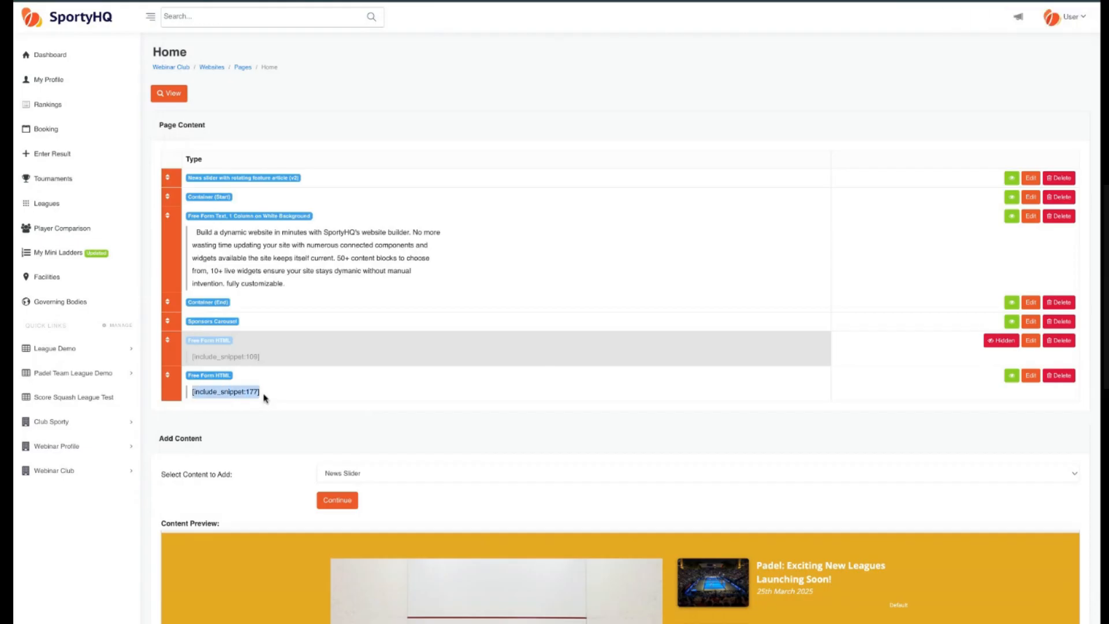
Preview the live Home page and scroll through it to examine the new footer section.
left_click(287, 430)
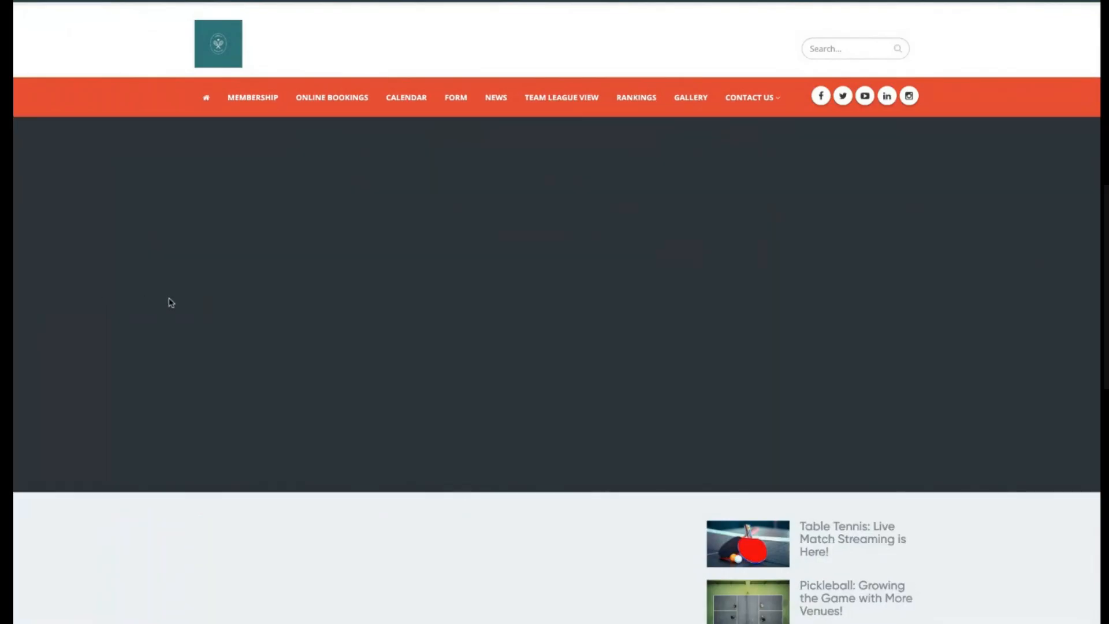
scroll(161, 309, "down", 10)
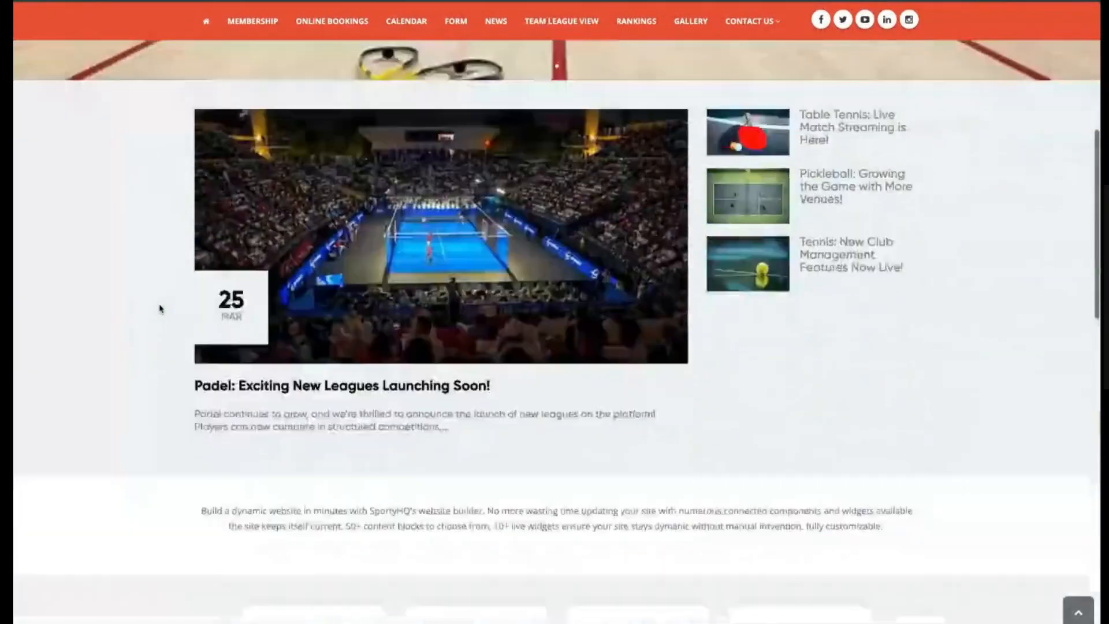
scroll(160, 309, "down", 3)
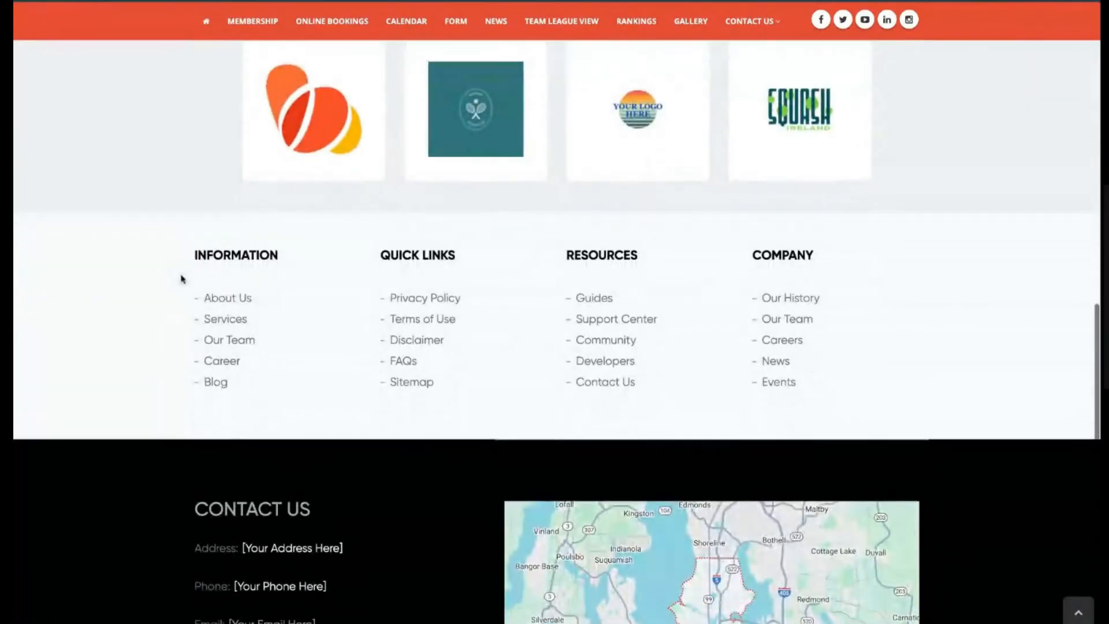
left_click_drag(174, 235, 797, 383)
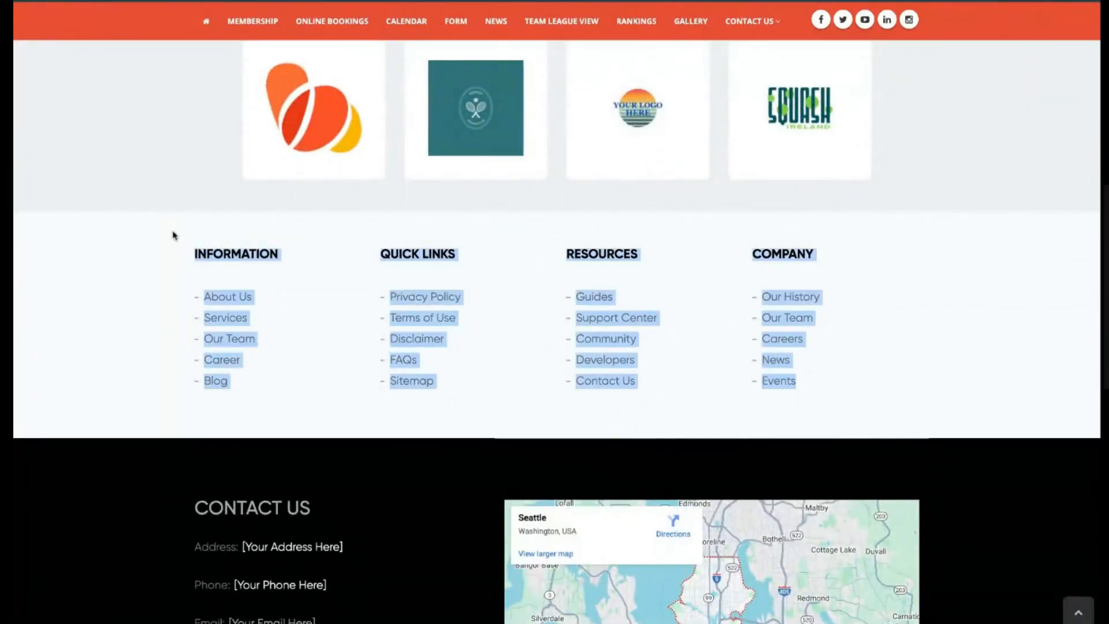
left_click(69, 304)
scroll(68, 310, "down", 5)
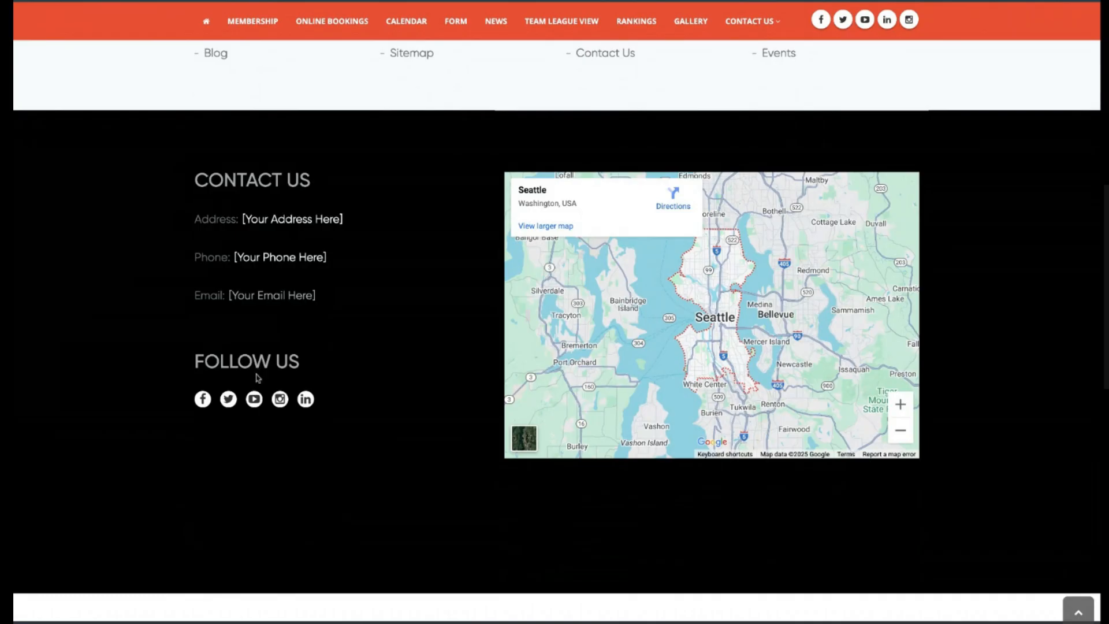
scroll(258, 364, "down", 2)
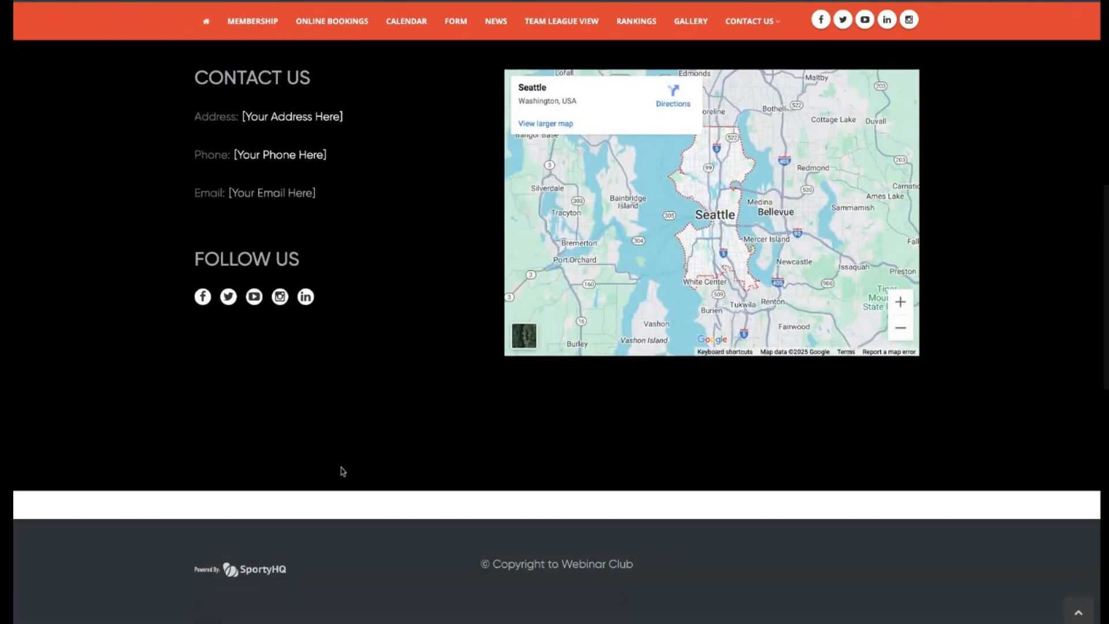
scroll(349, 470, "up", 10)
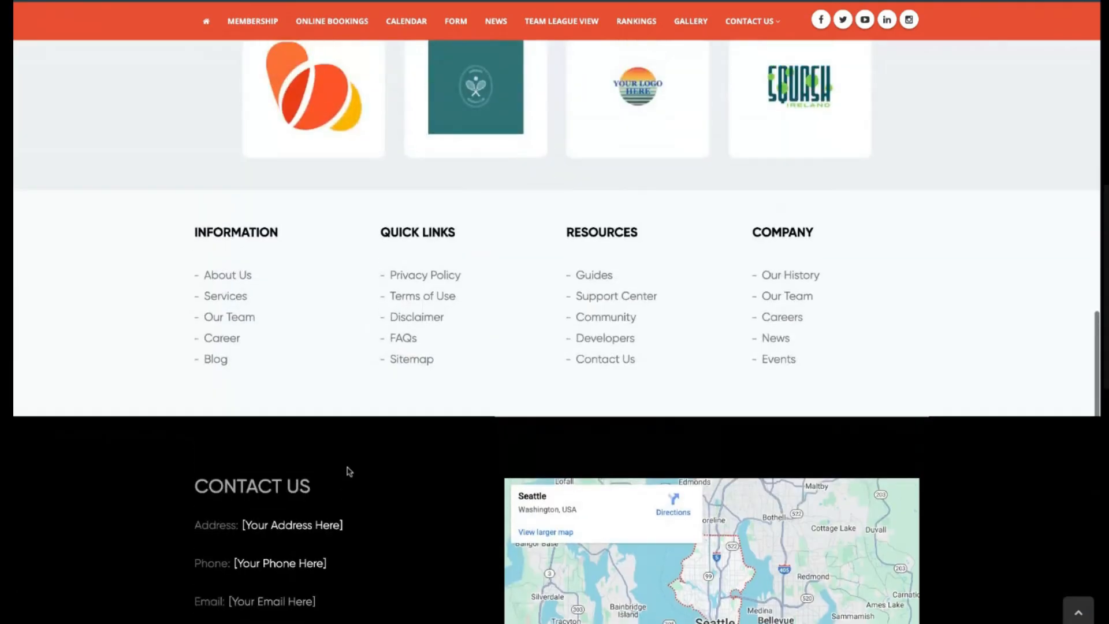
scroll(348, 473, "up", 6)
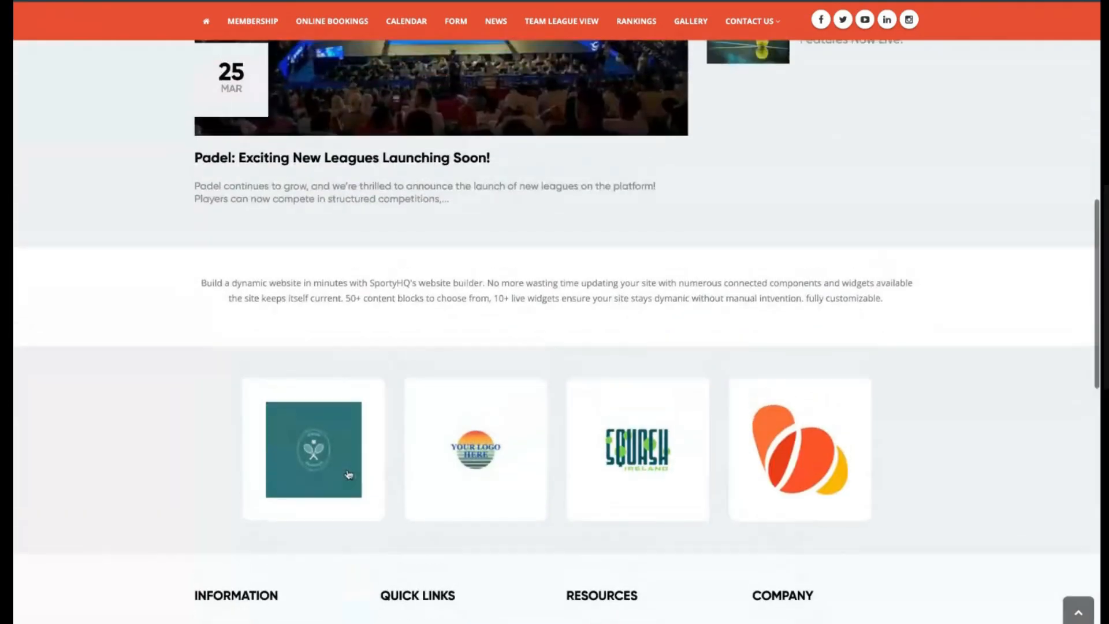
scroll(347, 470, "up", 8)
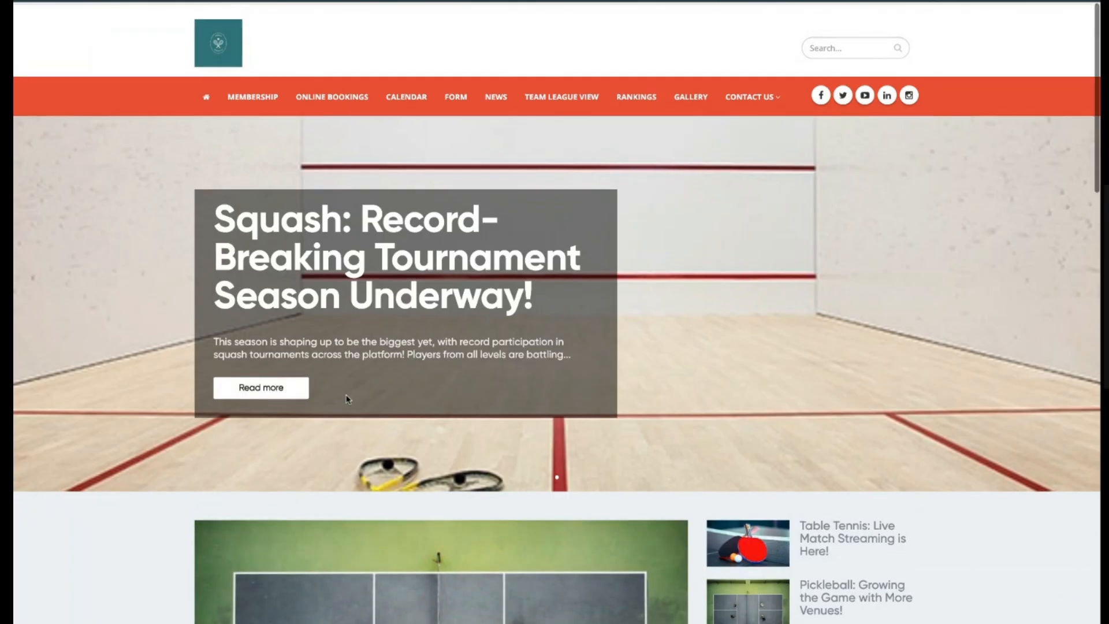
scroll(346, 397, "down", 10)
scroll(356, 410, "down", 5)
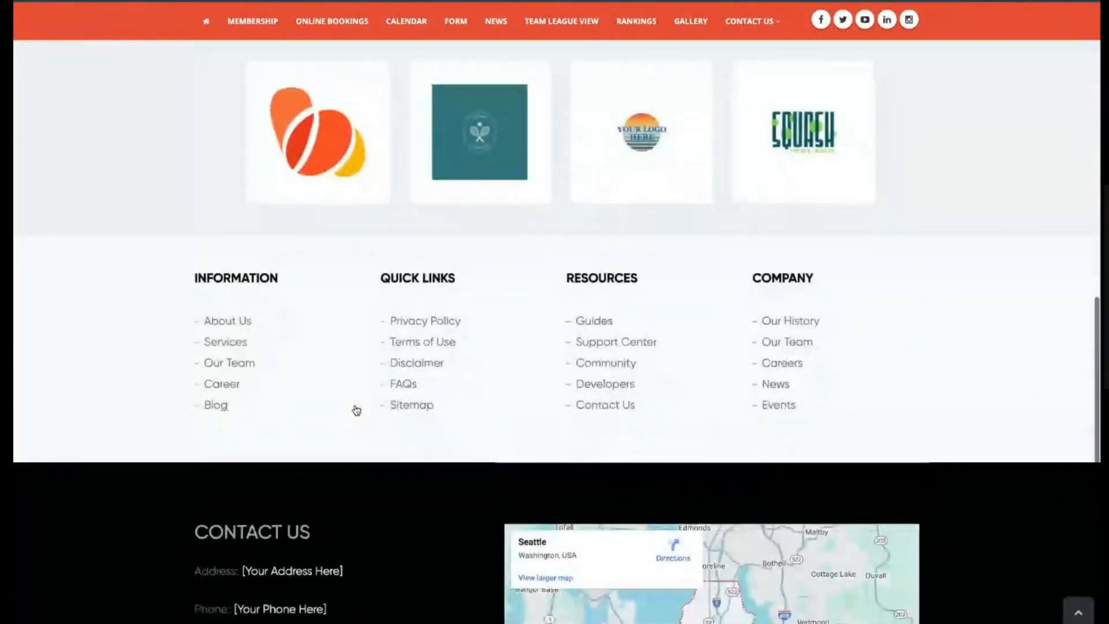
scroll(356, 410, "up", 7)
scroll(356, 410, "up", 8)
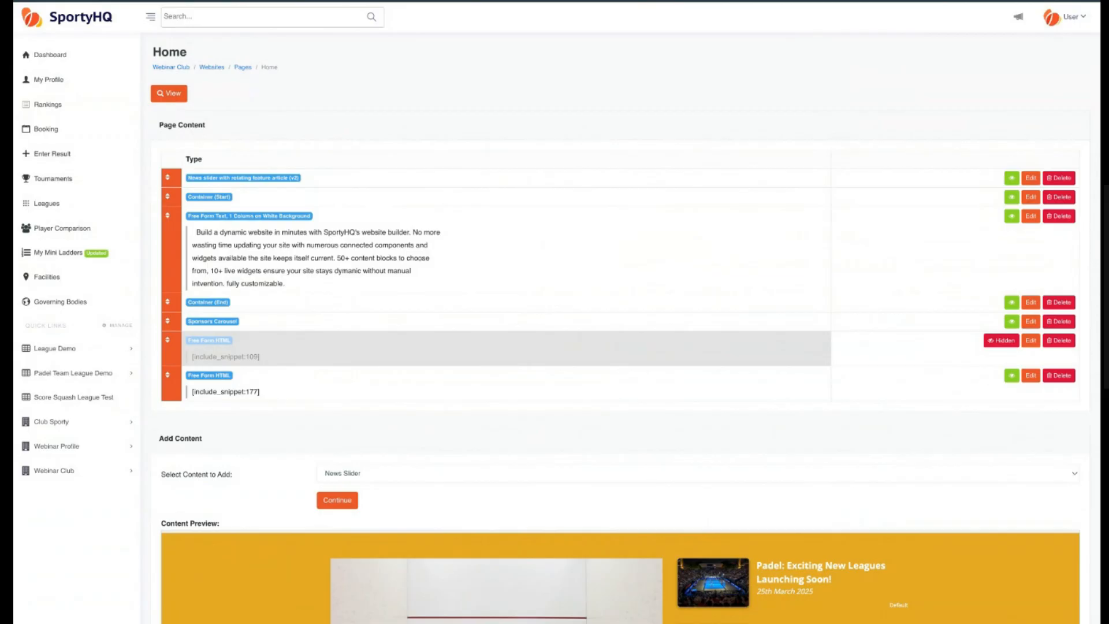
Navigate back through the website builder to the club's Facility Administration page.
left_click(246, 71)
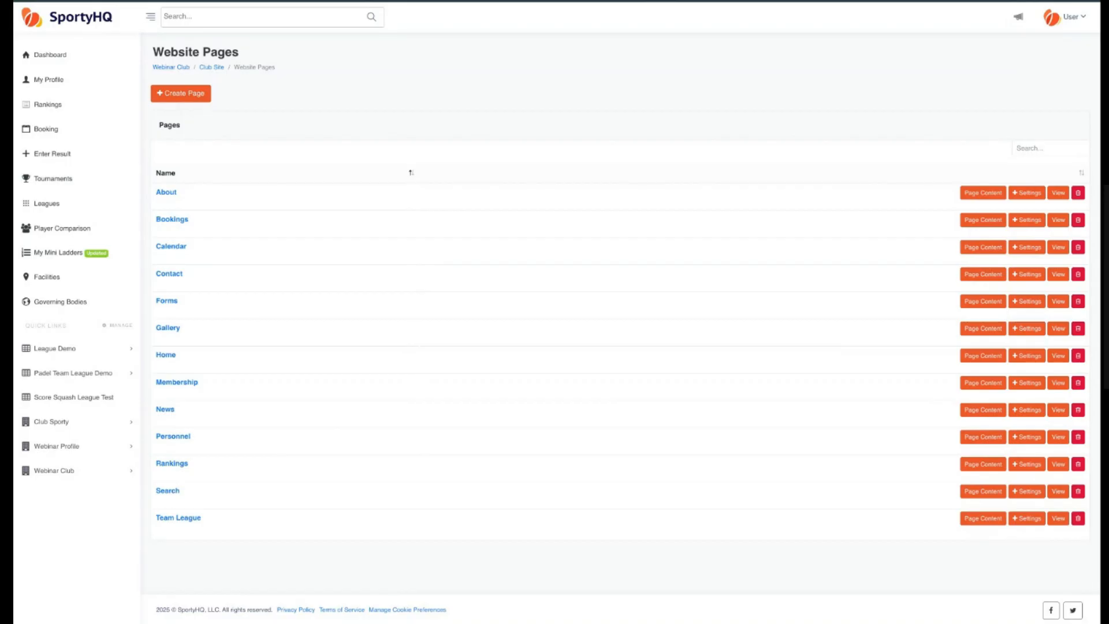
left_click(212, 68)
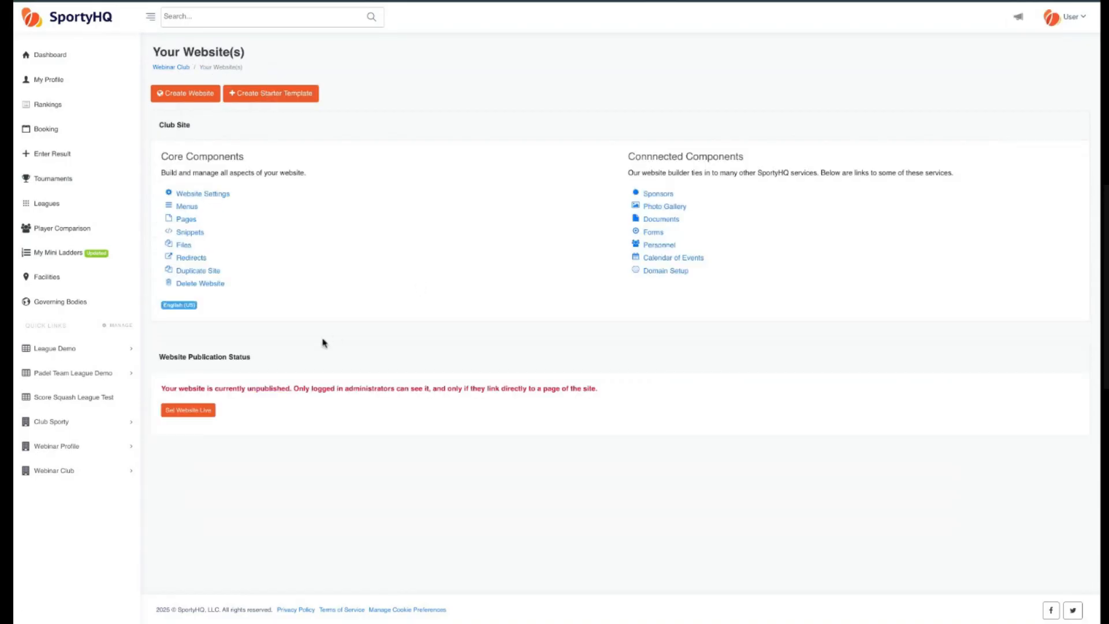
left_click(171, 67)
left_click(249, 96)
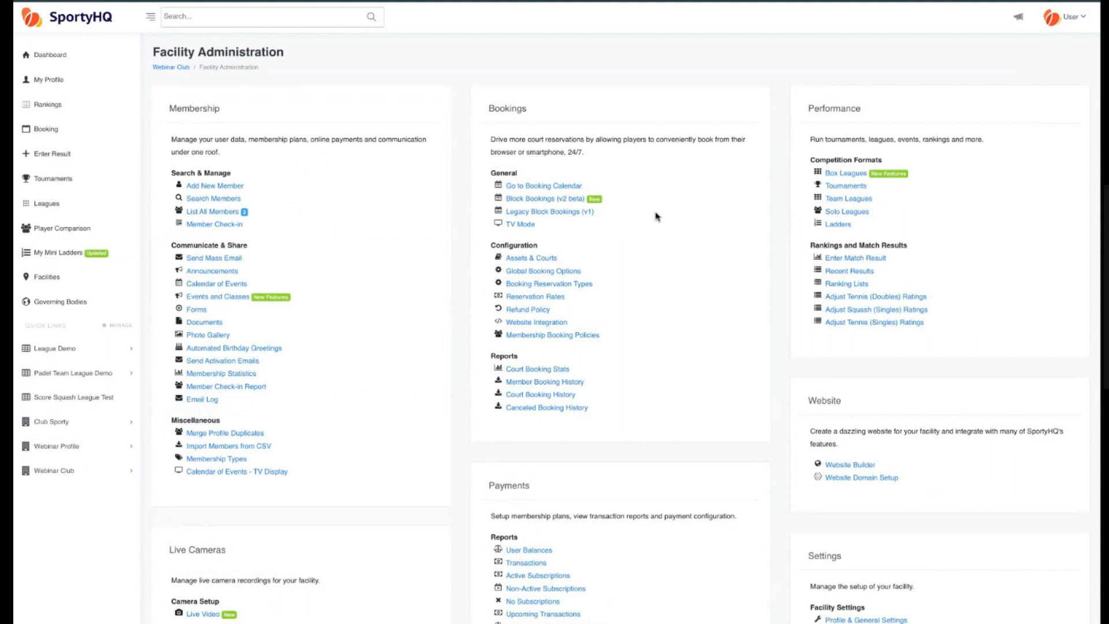
double_click(832, 107)
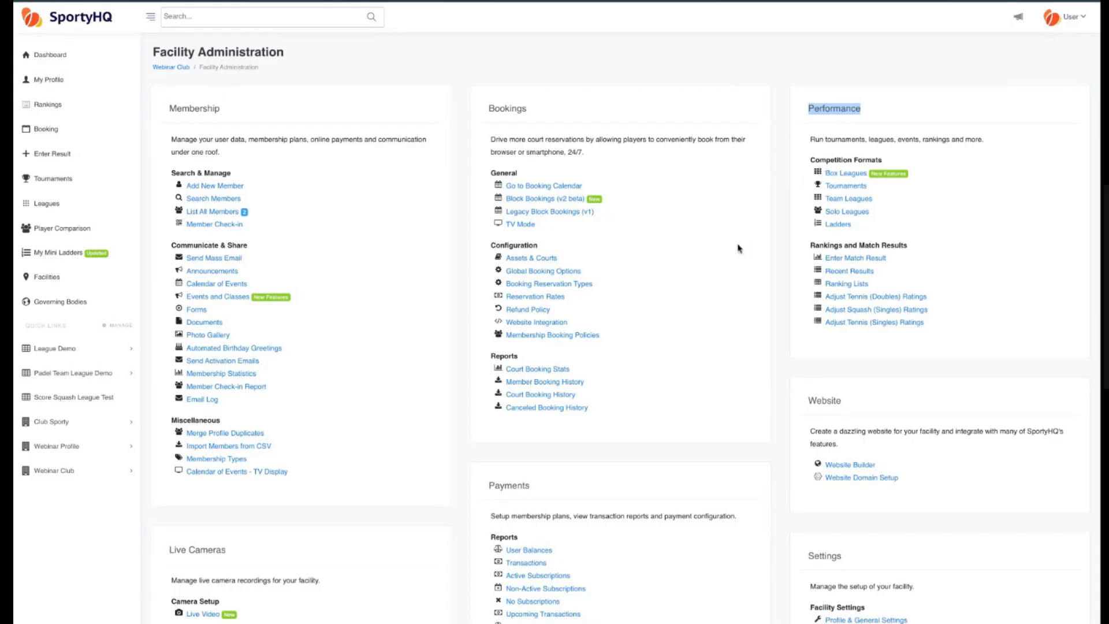
left_click(175, 68)
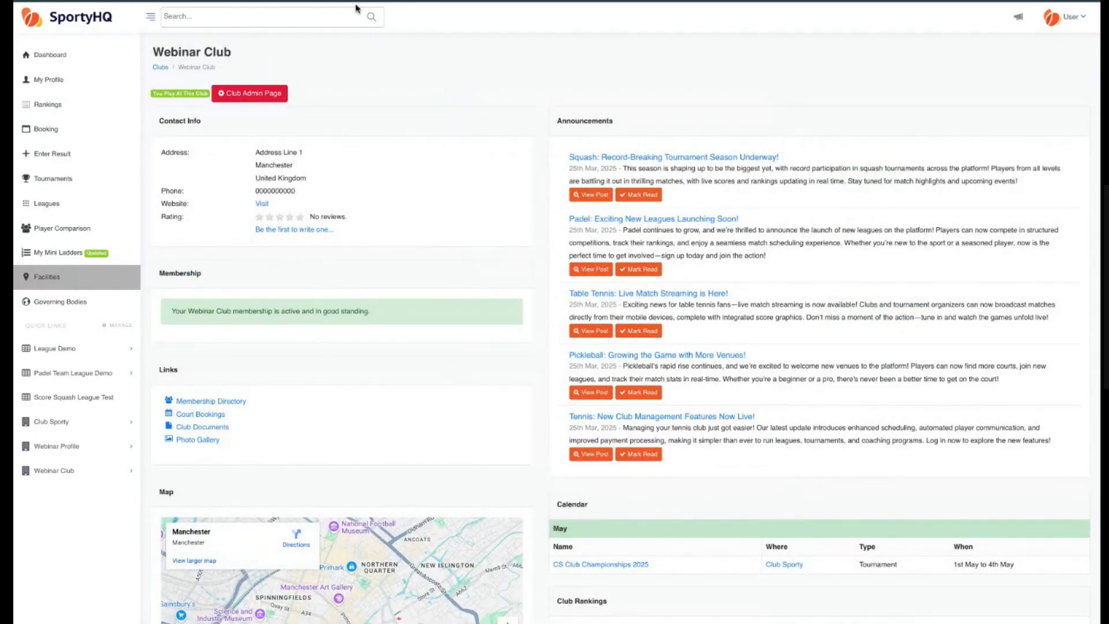
left_click(256, 94)
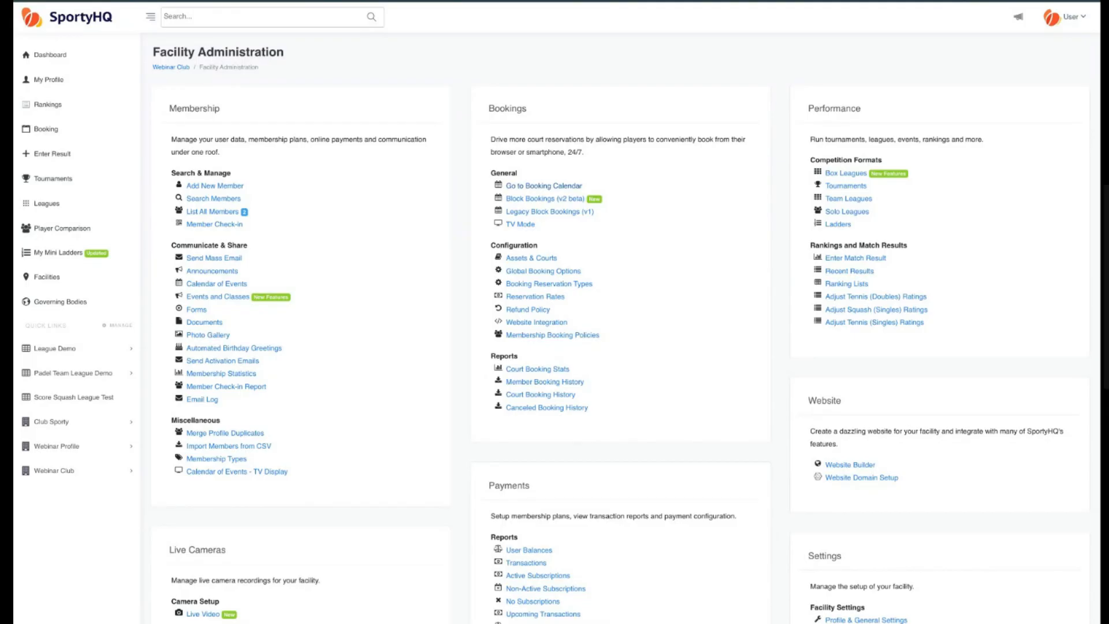
left_click(1077, 21)
left_click(1073, 18)
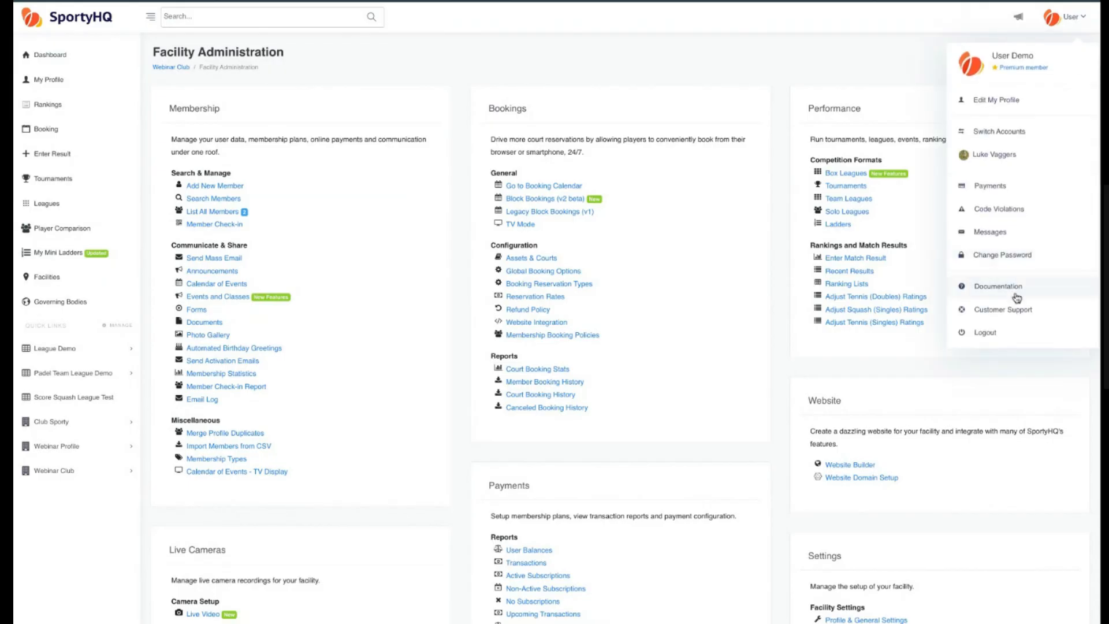
left_click(425, 69)
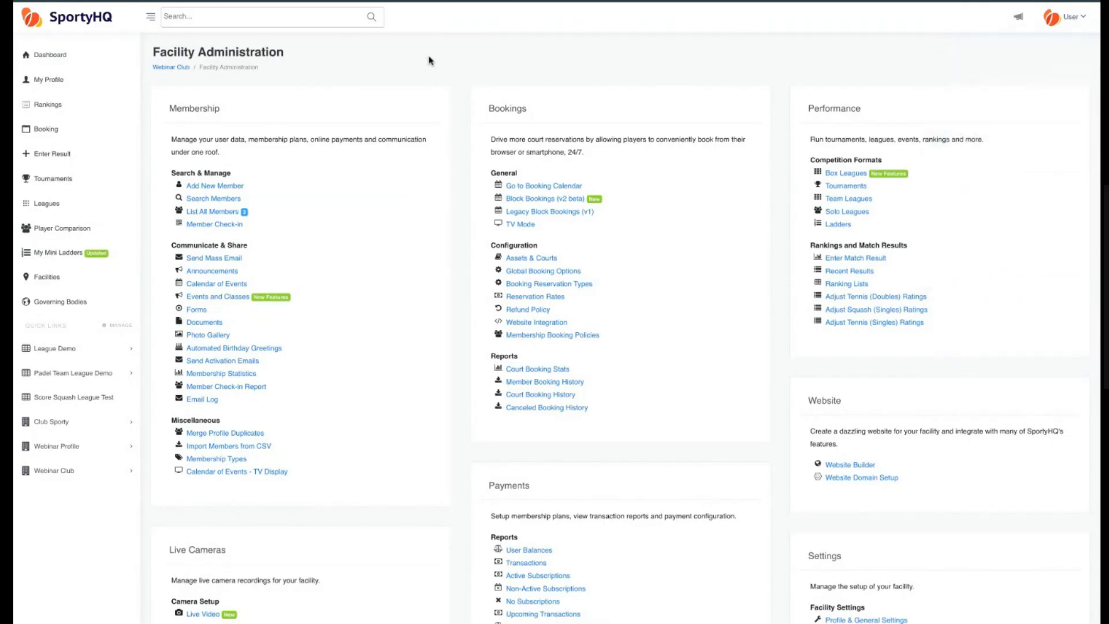